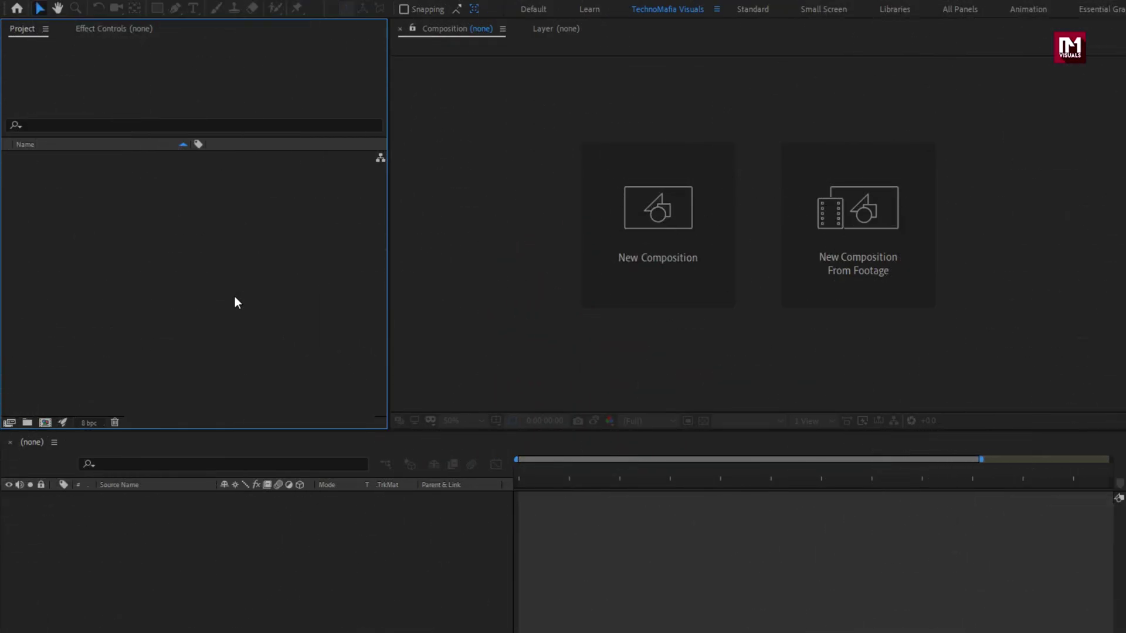
Step: Create a new composition named Text_1, 800 px wide and 200 px high
key(ctrl+n)
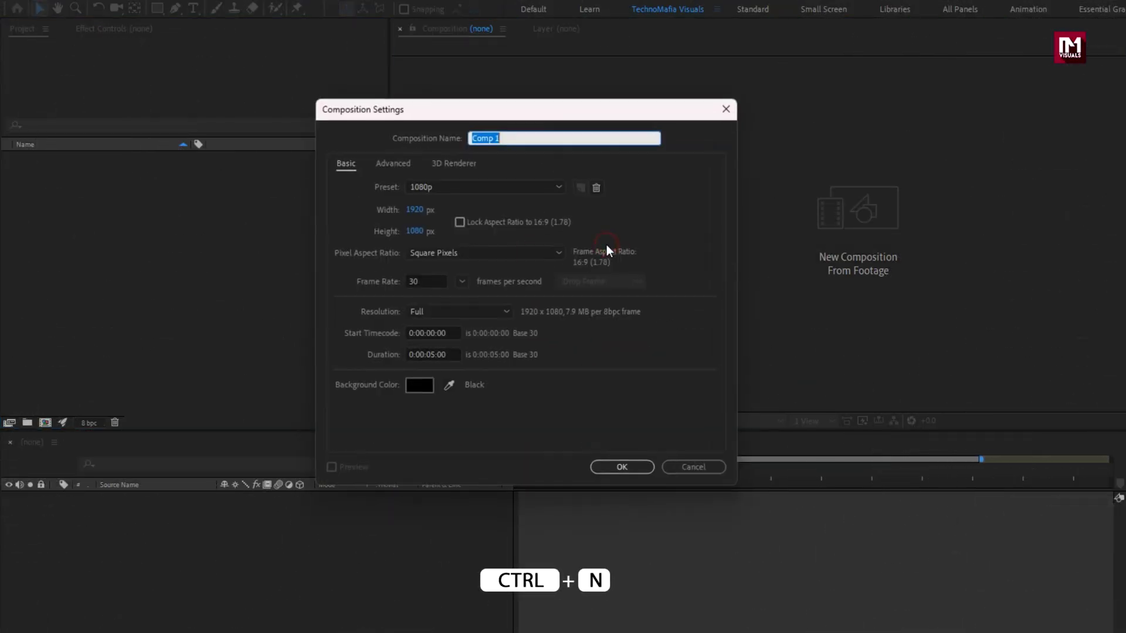
text(Text)
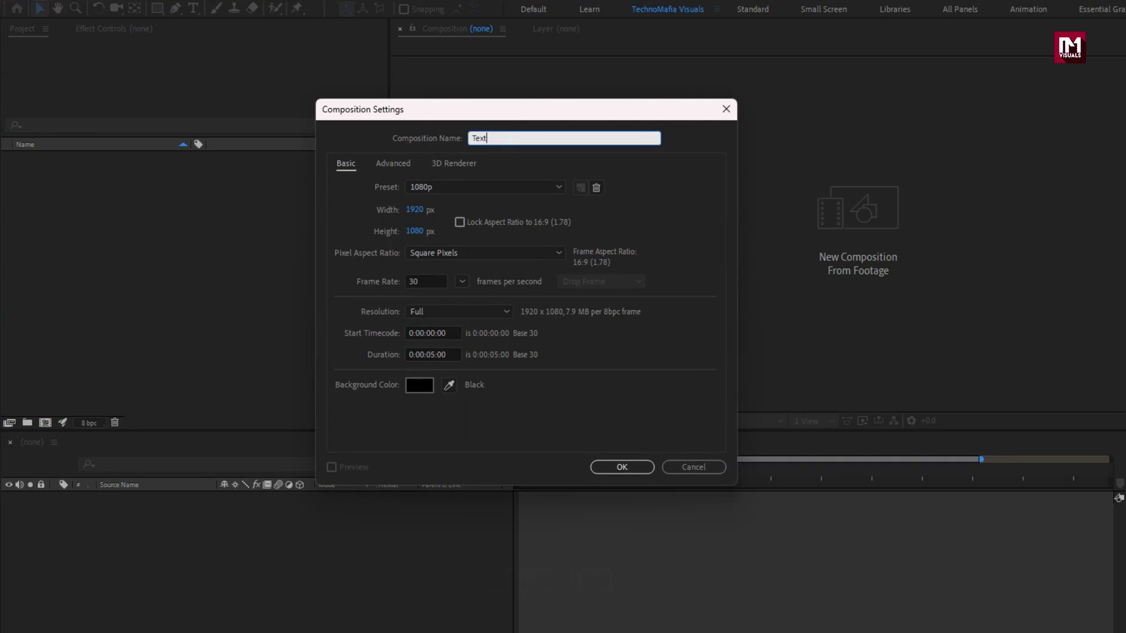
text(_1)
click(414, 209)
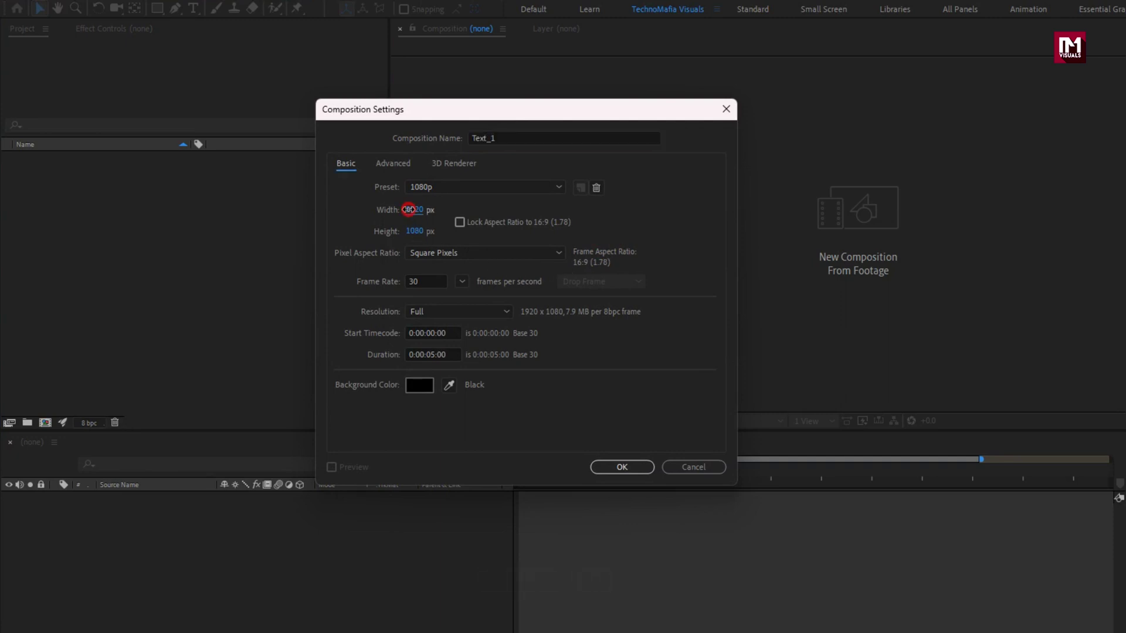
text(800)
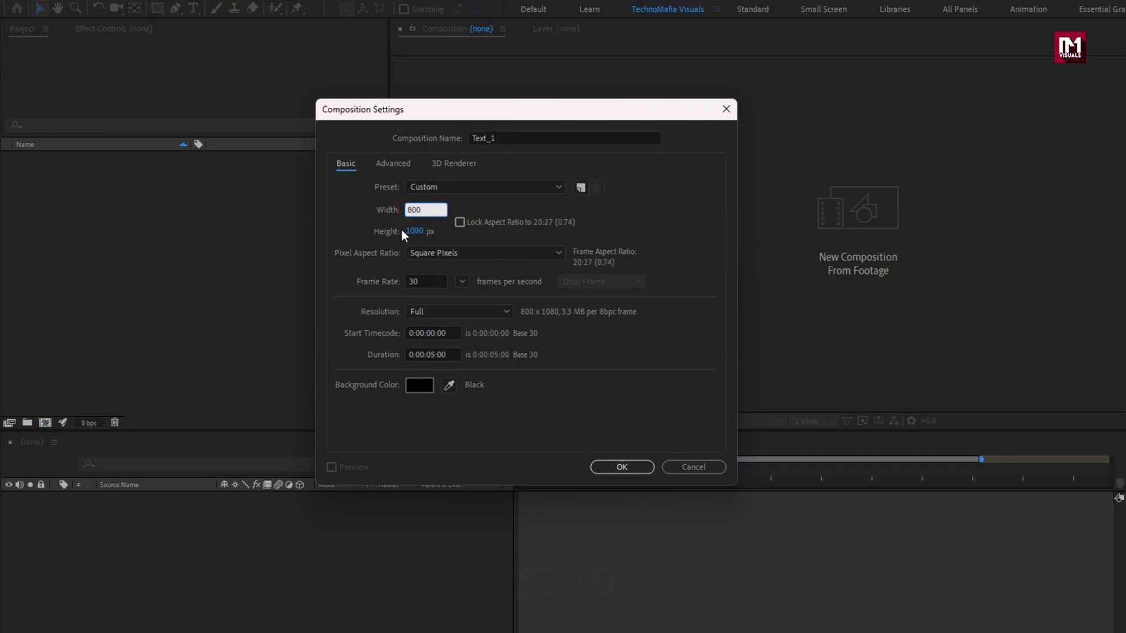
text(200)
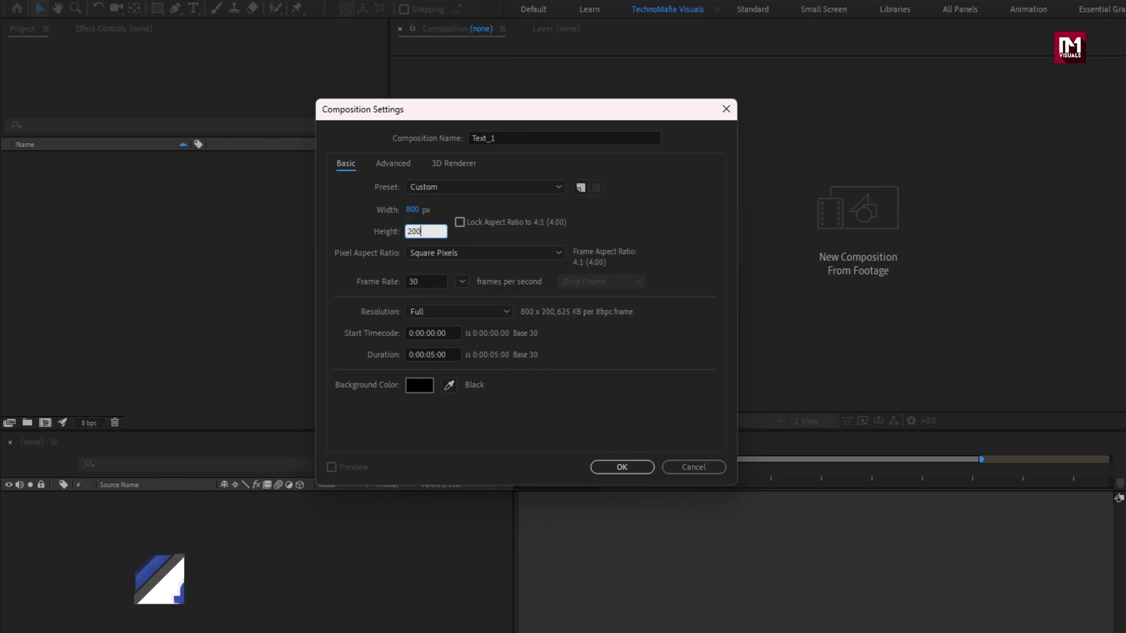
click(622, 466)
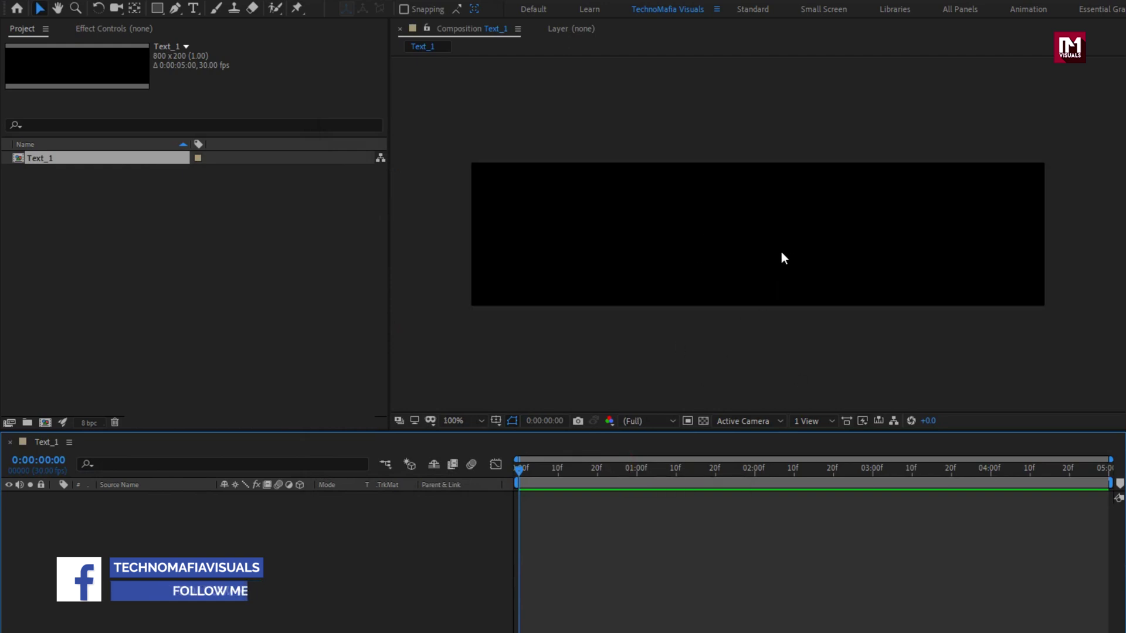
Step: Add a text layer reading MINIMAL and move it to the centre of the Text_1 composition
click(194, 9)
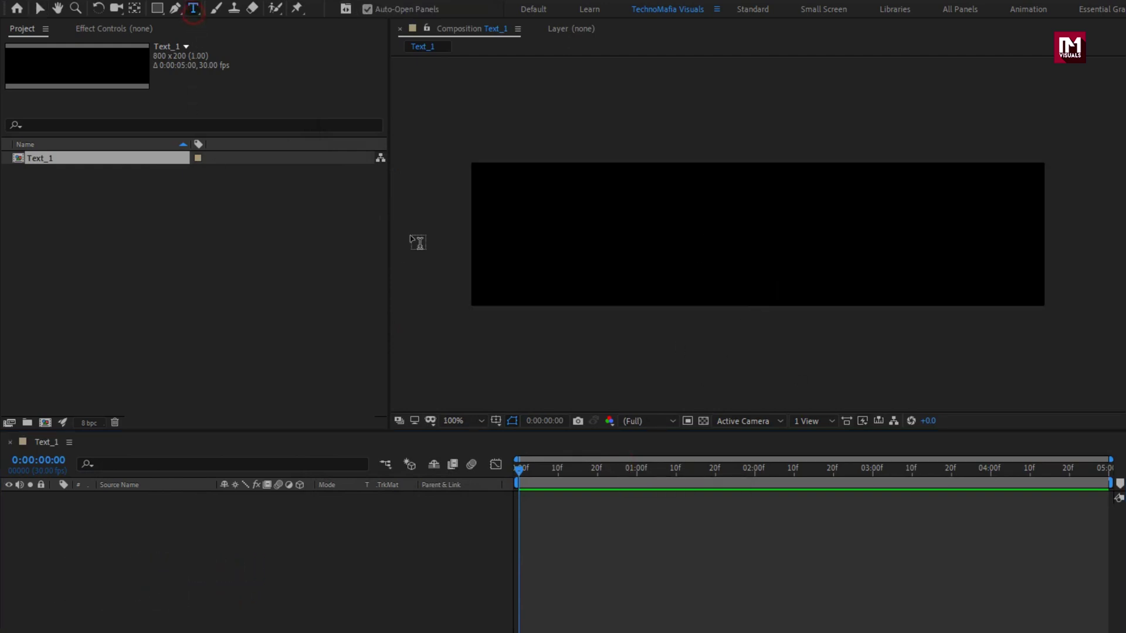
click(569, 249)
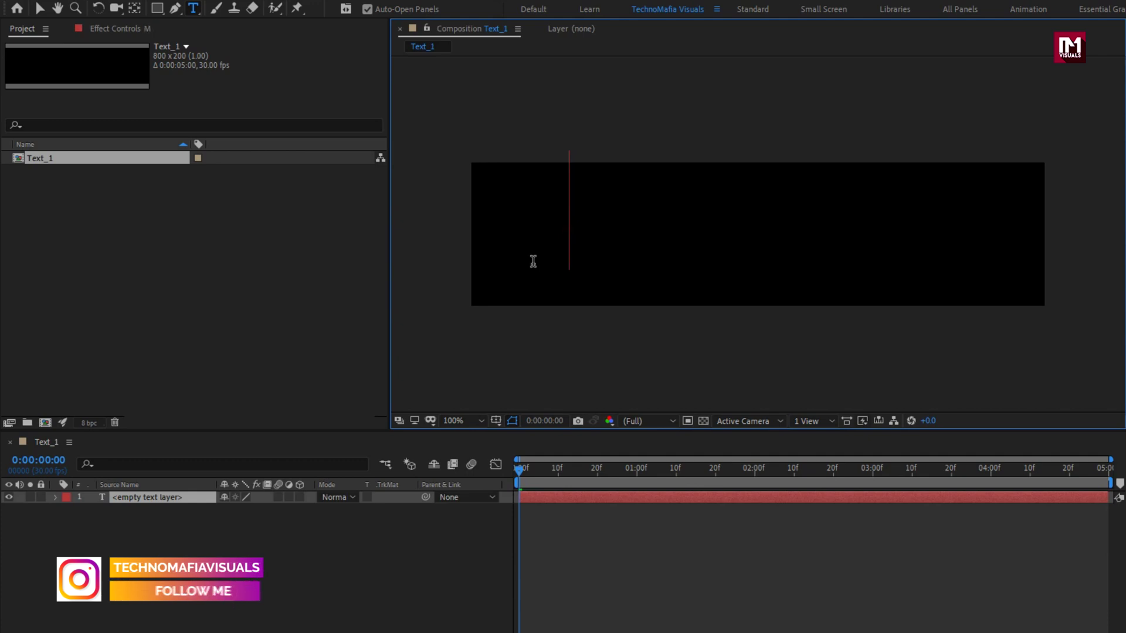
text(MINIMAL)
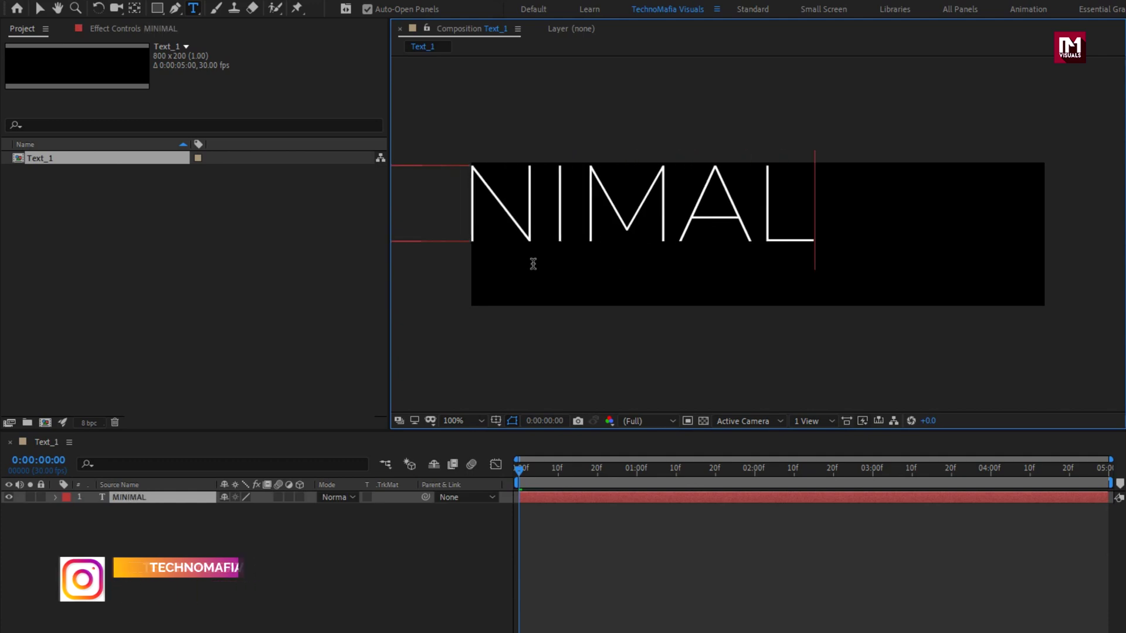
key(Escape)
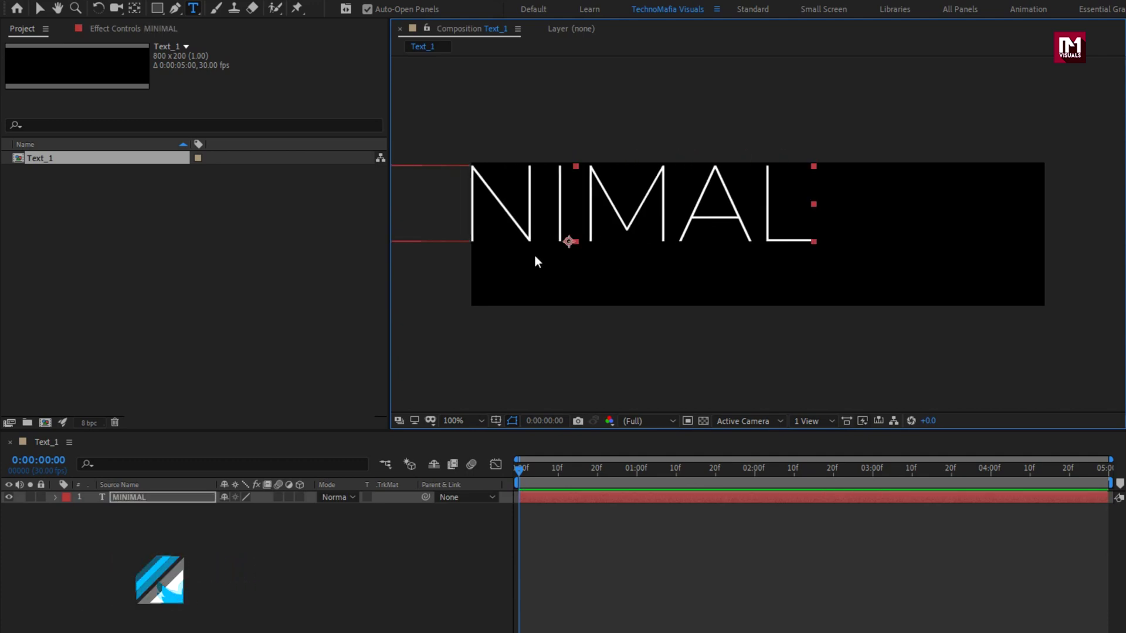
key(v)
drag(537, 221, 719, 251)
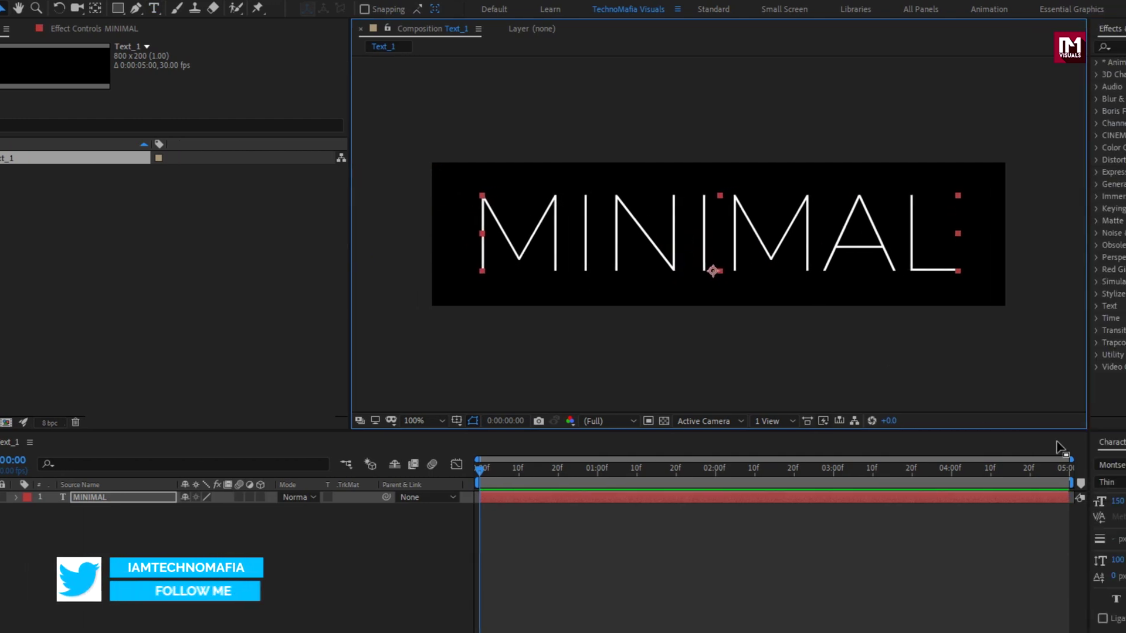
Step: Set the MINIMAL text's font style to Bold and enlarge the font until the word nearly fills the composition width
click(1016, 483)
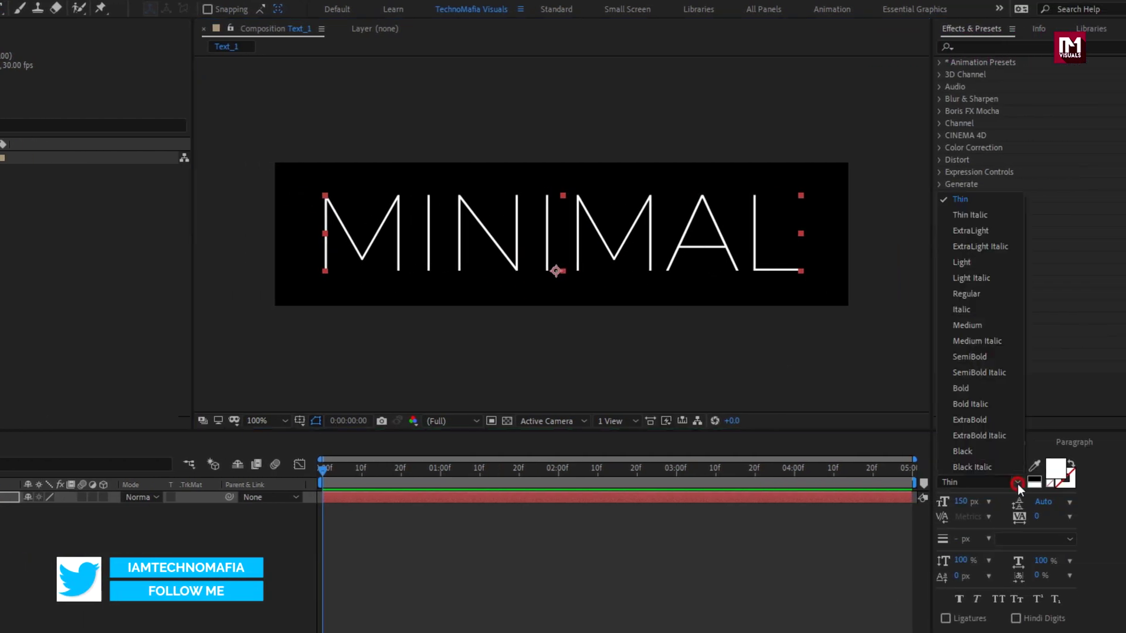
click(970, 389)
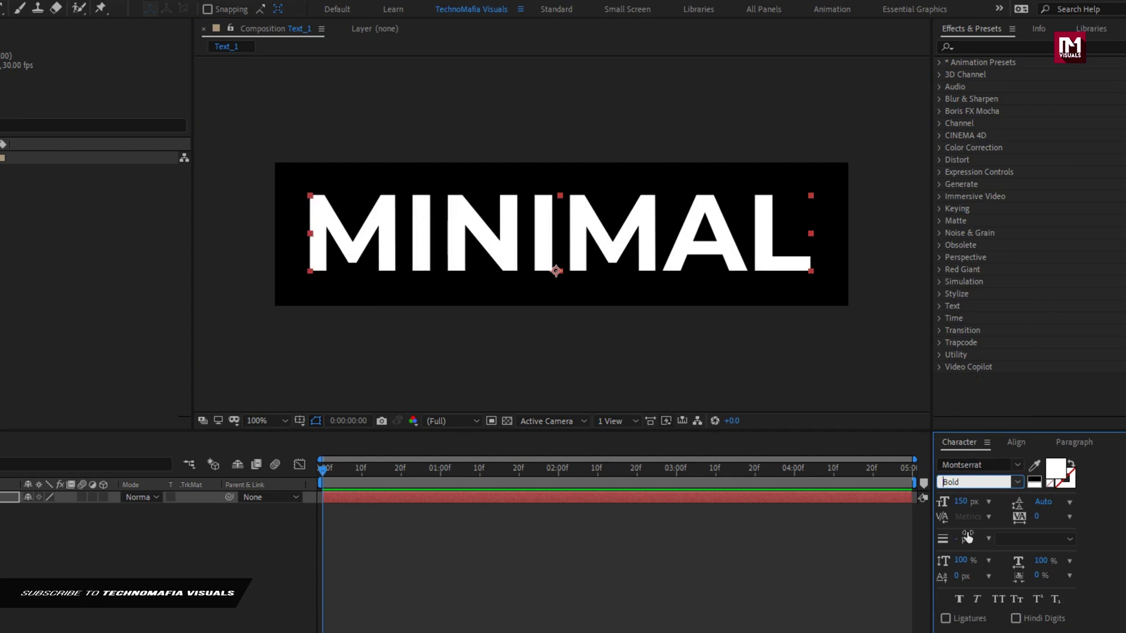
drag(962, 503, 980, 502)
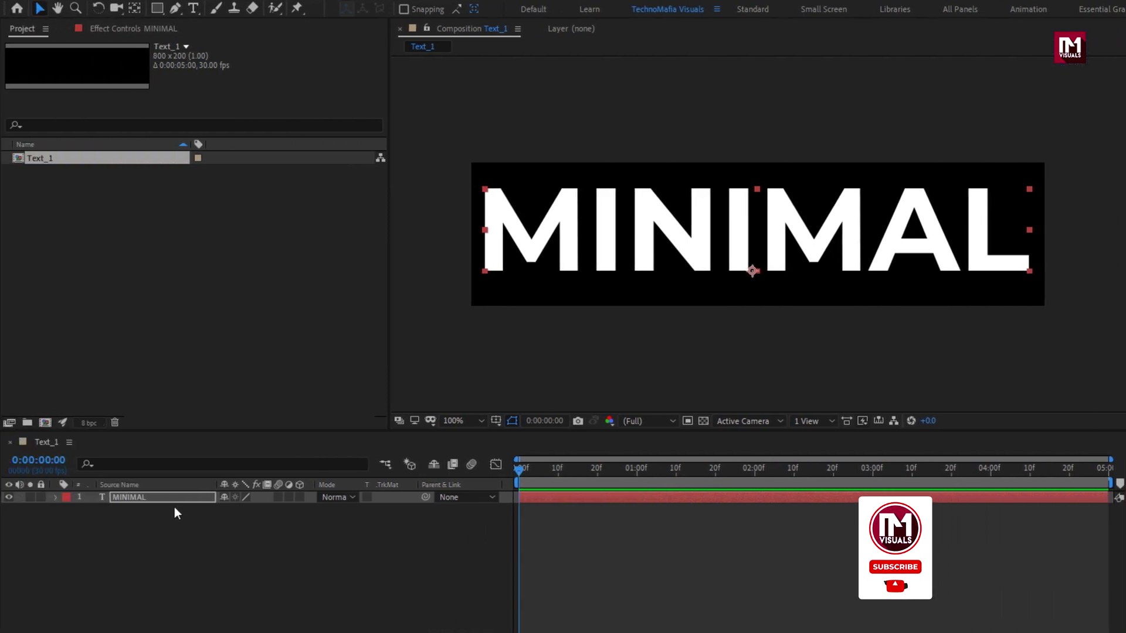
Step: Add an Opacity text animator to the MINIMAL layer
click(170, 498)
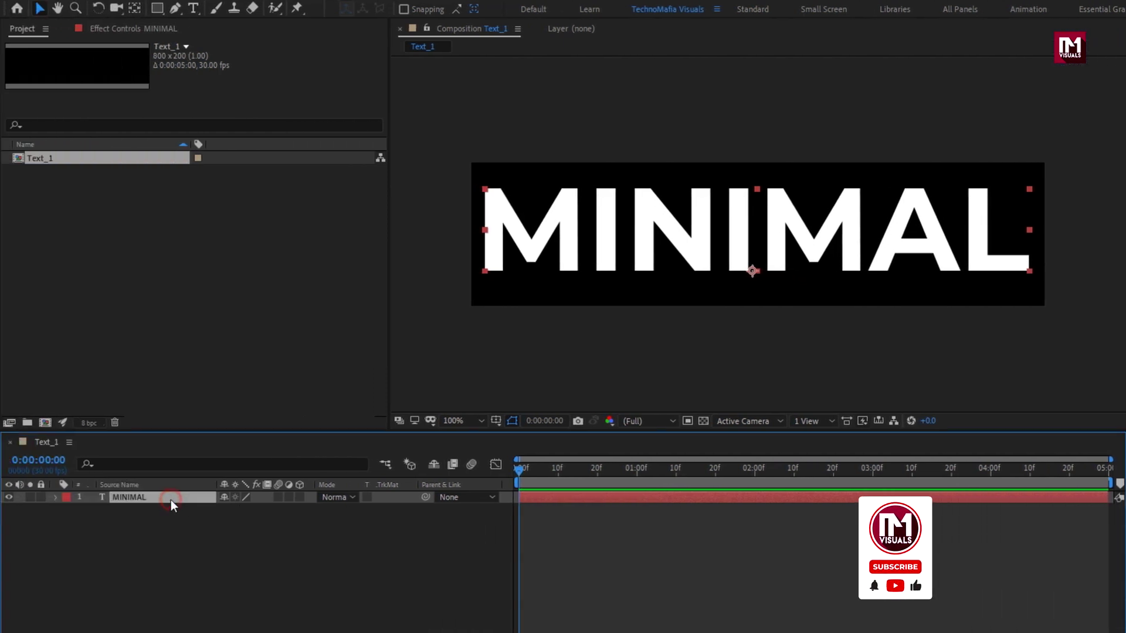
click(55, 497)
click(306, 510)
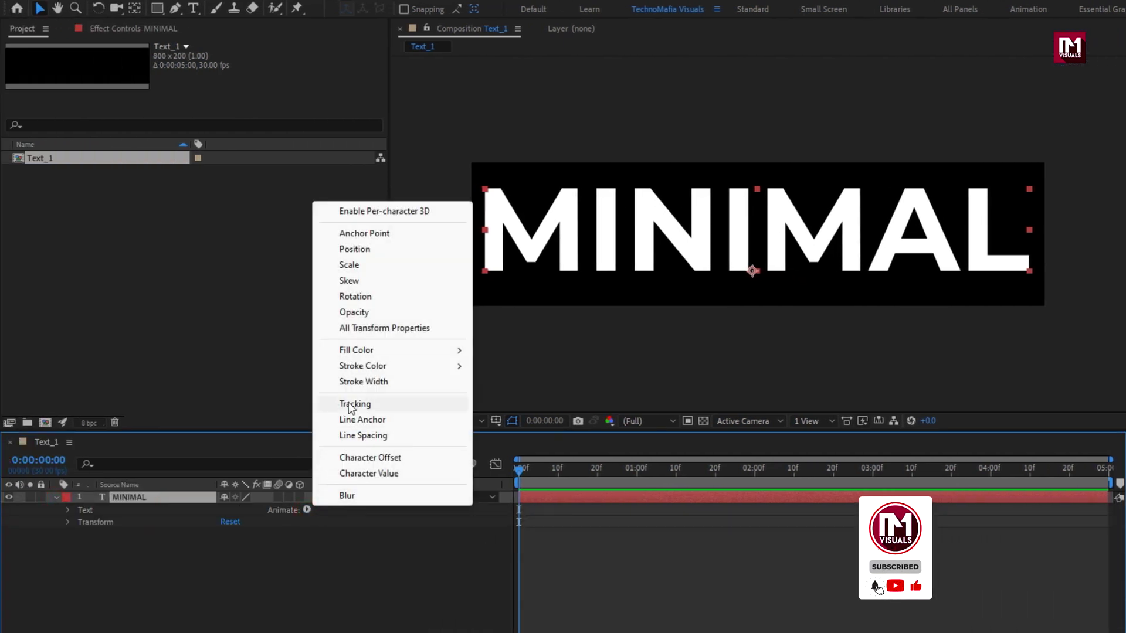
click(353, 312)
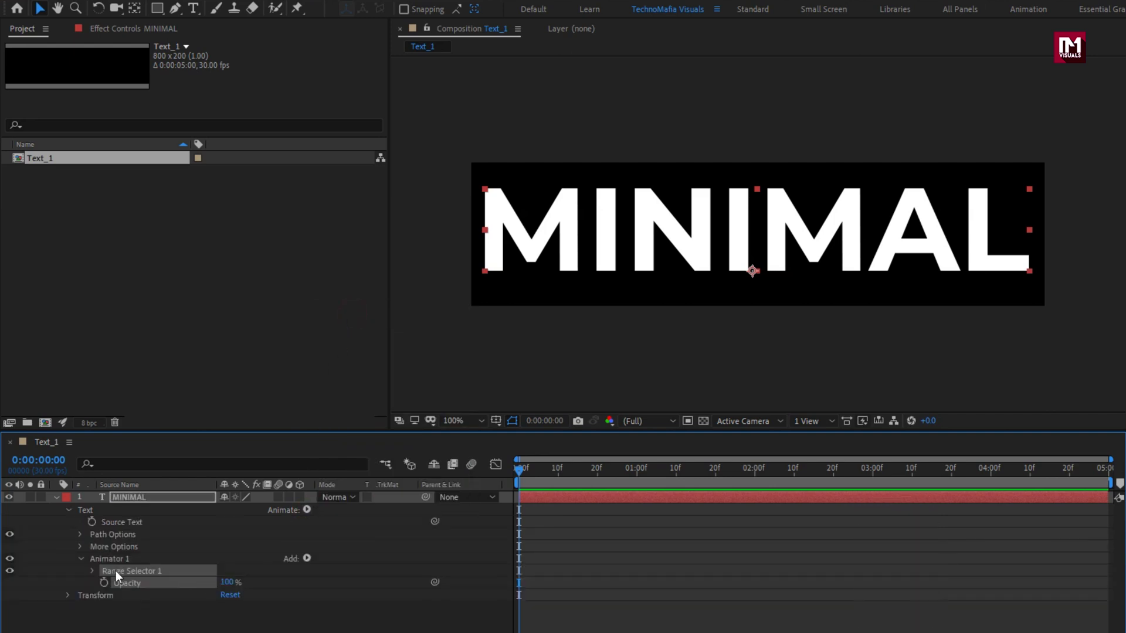
Step: Keyframe the range selector's Offset from 0% at 0:00 to 100% at 2:00
click(93, 571)
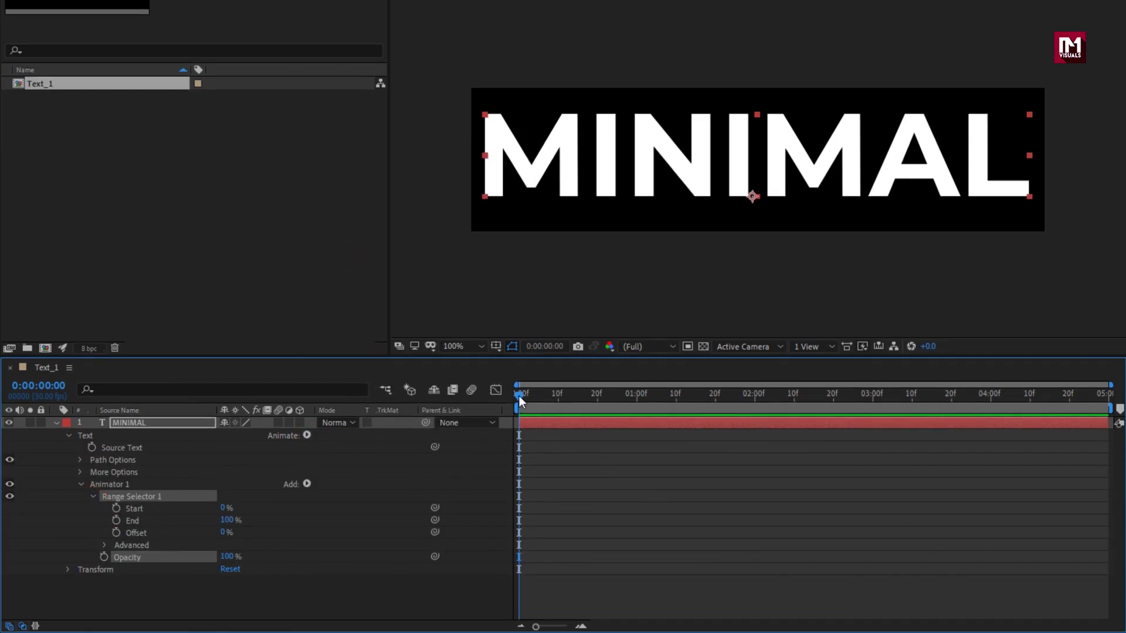
click(116, 532)
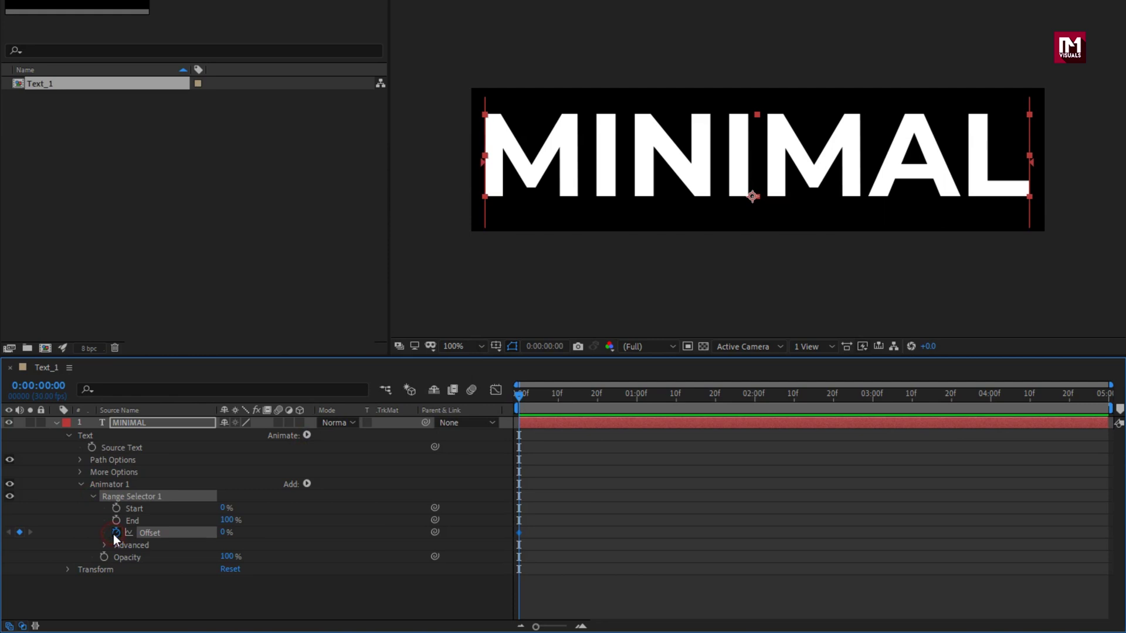
drag(613, 400, 755, 399)
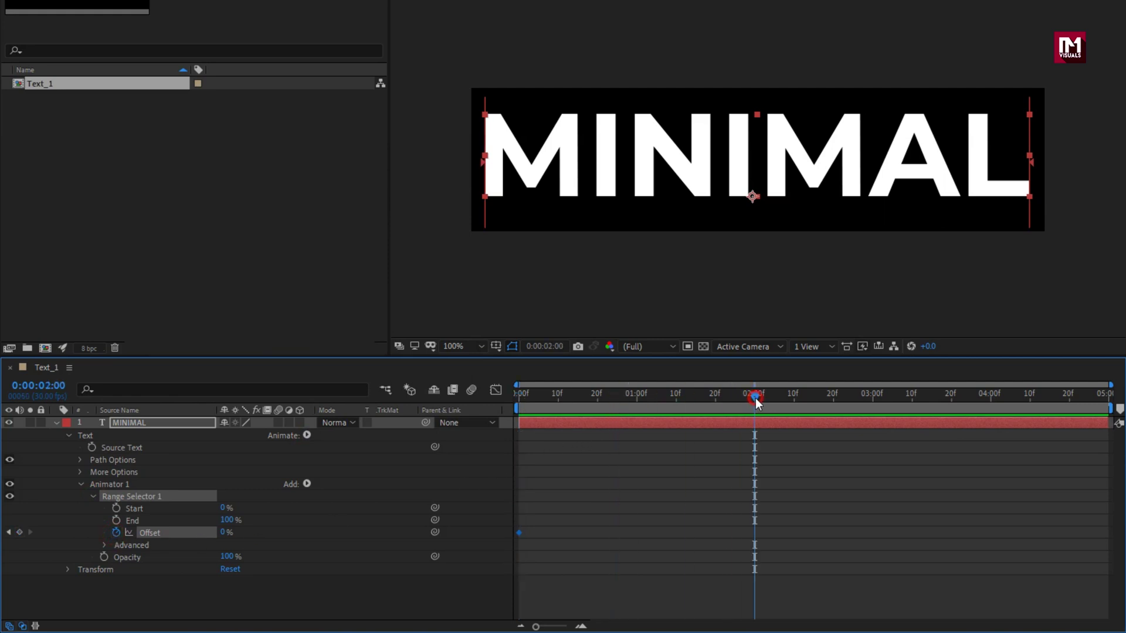
drag(226, 532, 375, 524)
Step: Set the animator's Opacity to 0% and preview the letter-by-letter reveal
click(538, 401)
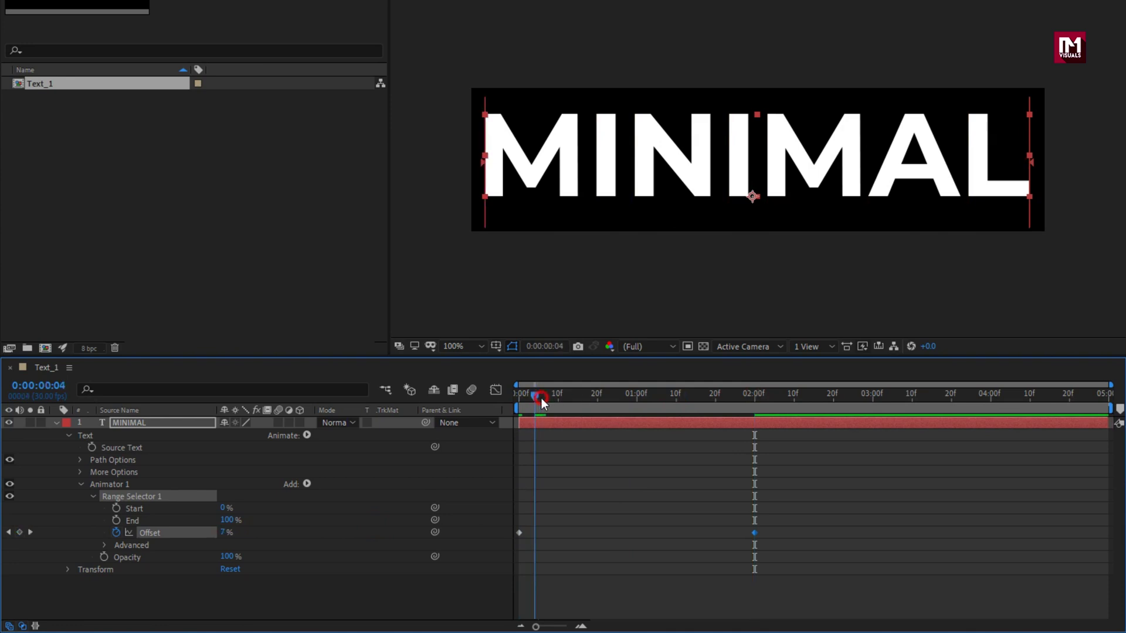
key(space)
drag(227, 557, 70, 558)
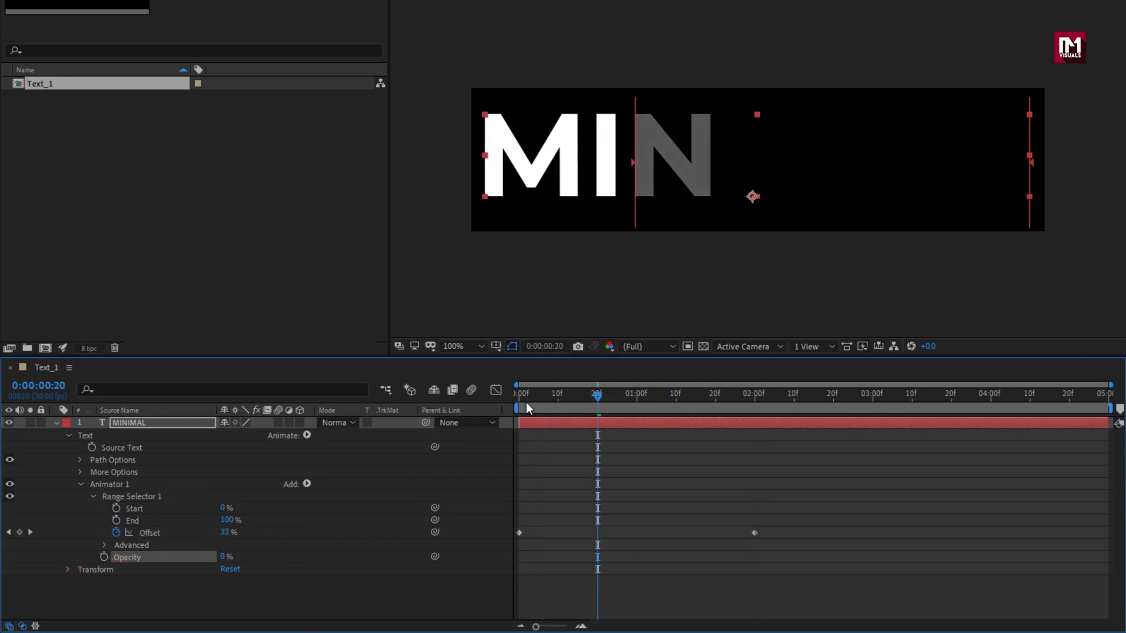
drag(526, 402, 780, 408)
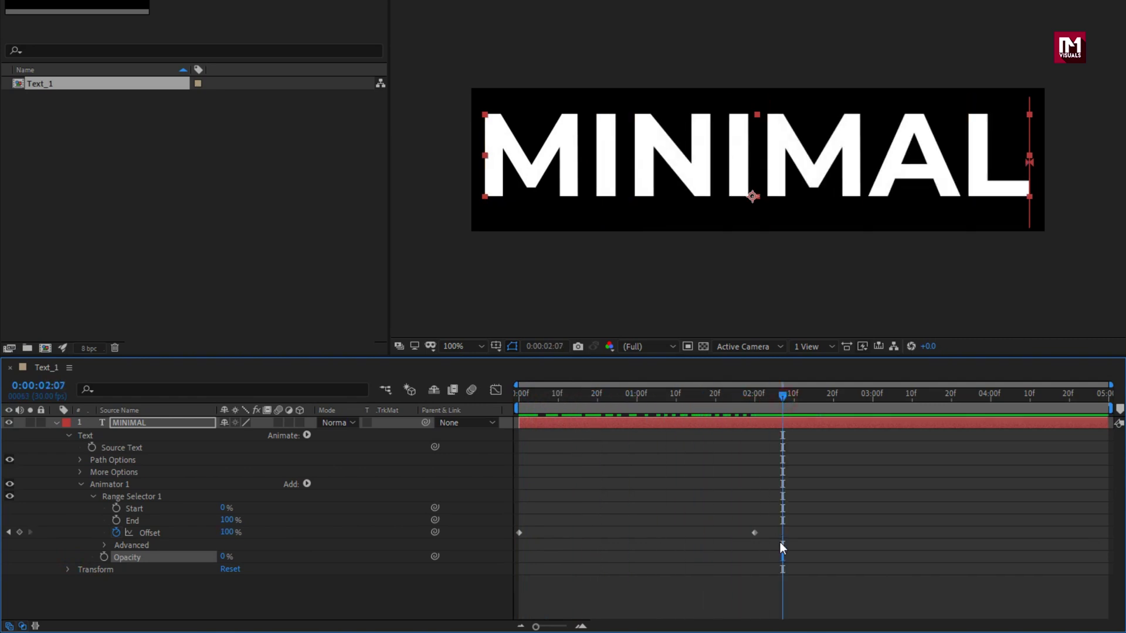
Step: Apply Easy Ease to both Offset keyframes
drag(780, 546, 515, 516)
right_click(519, 533)
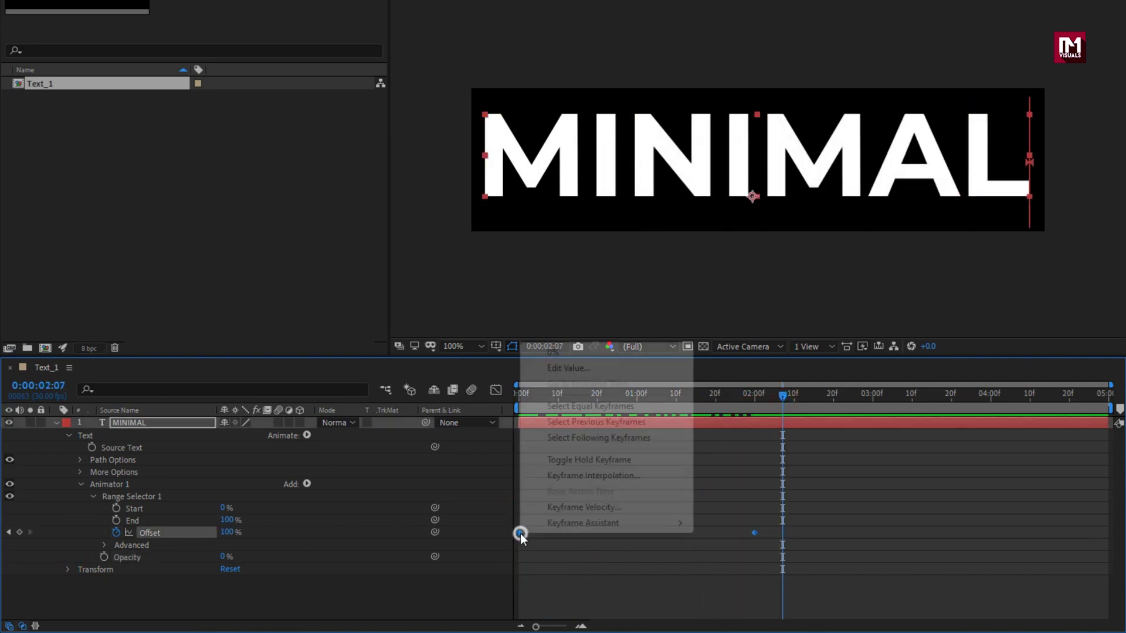
mouse_move(684, 519)
click(745, 412)
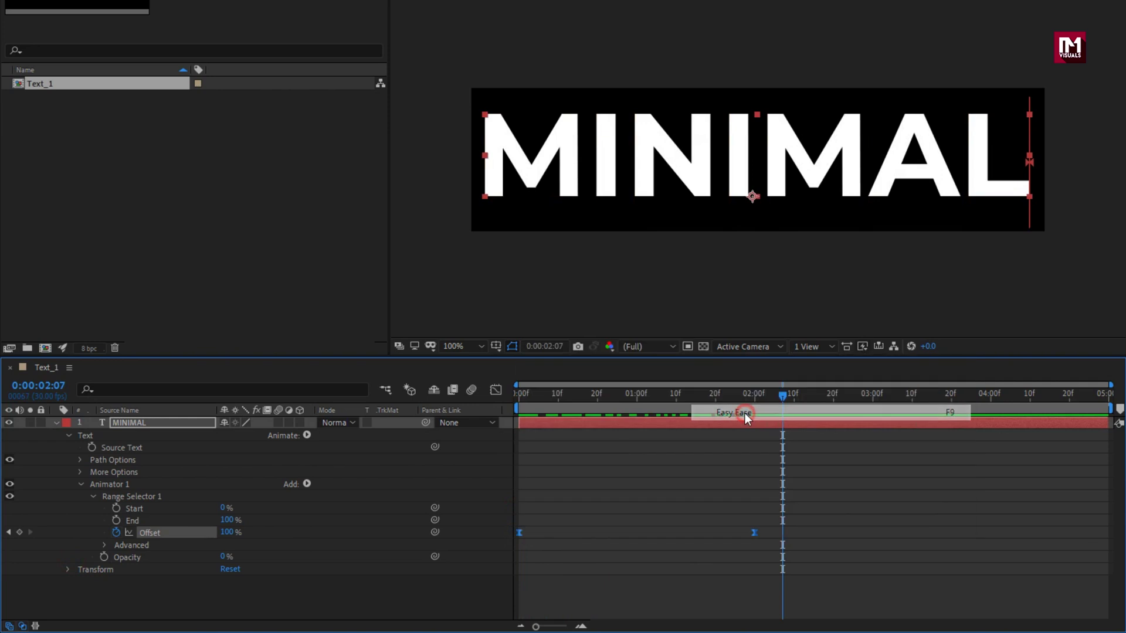
Step: Stretch both Offset keyframes' speed handles inward to form a sharp peak near 1:00, preview the reveal, and close the graph editor
click(497, 390)
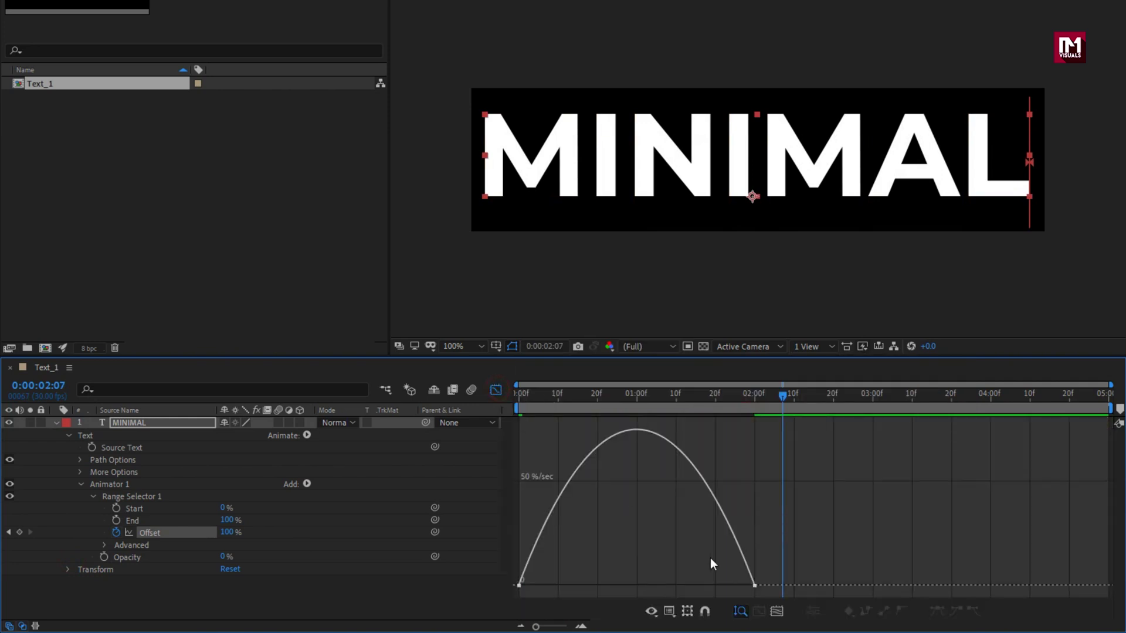
click(753, 584)
drag(715, 586, 647, 586)
drag(558, 585, 622, 586)
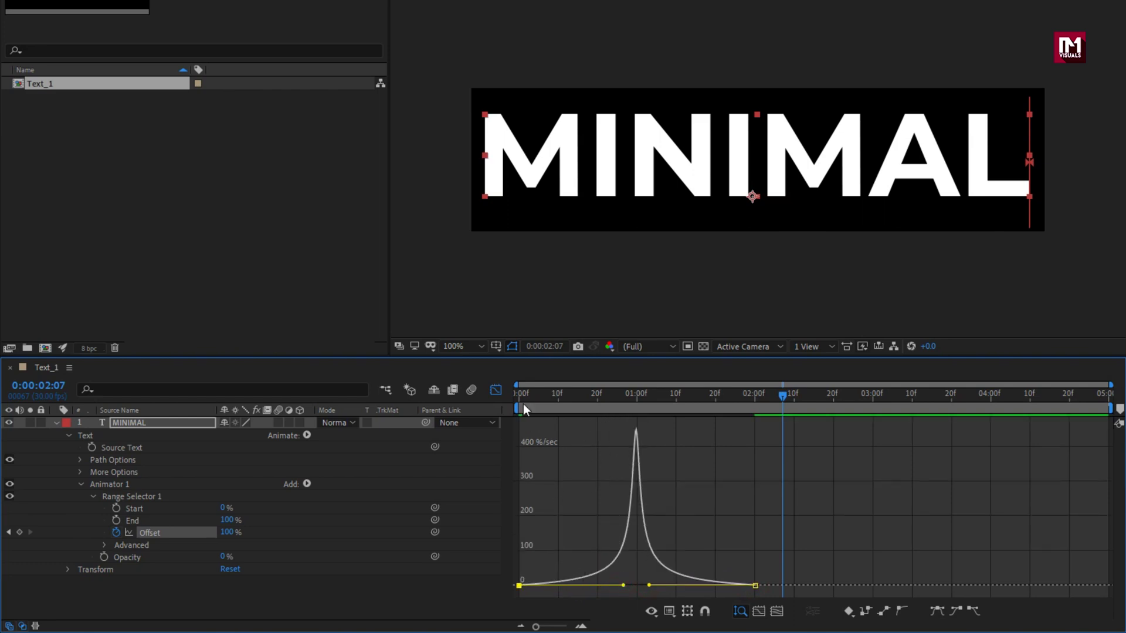
drag(523, 408, 777, 400)
click(55, 423)
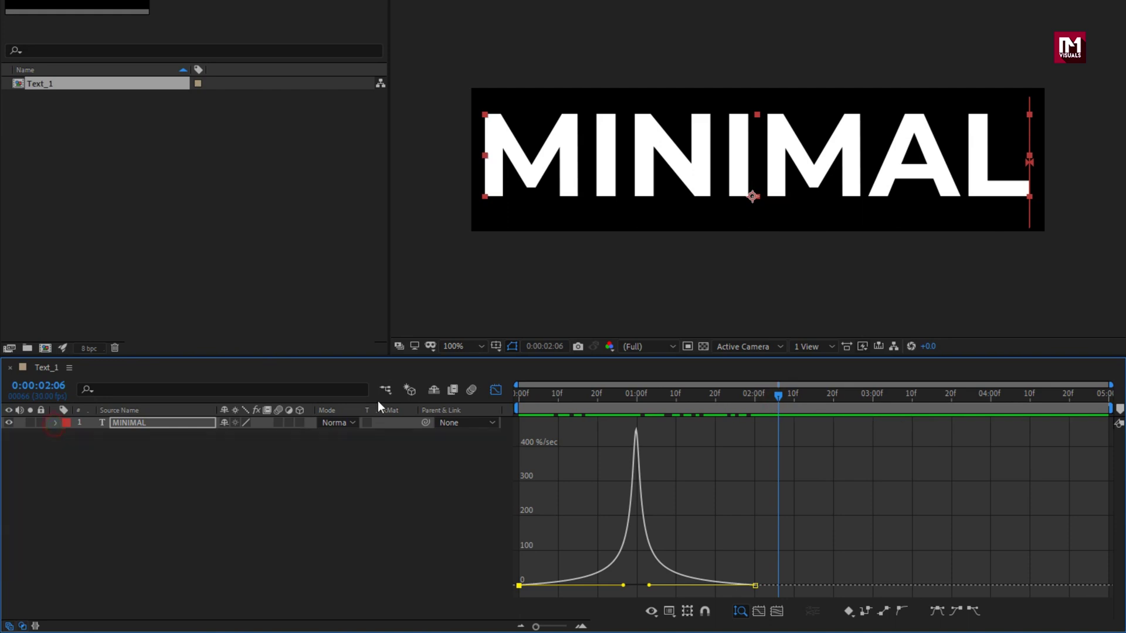
click(495, 390)
Step: Create a second composition named Text_2, keeping the 800 x 200 px size and 5-second duration
key(ctrl+n)
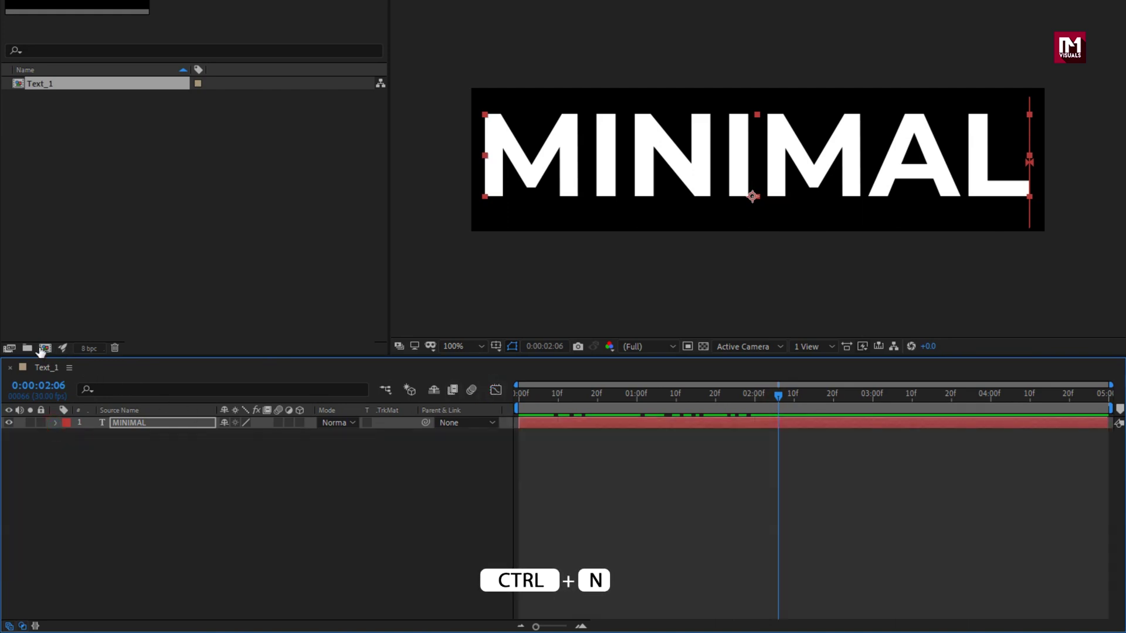
click(41, 348)
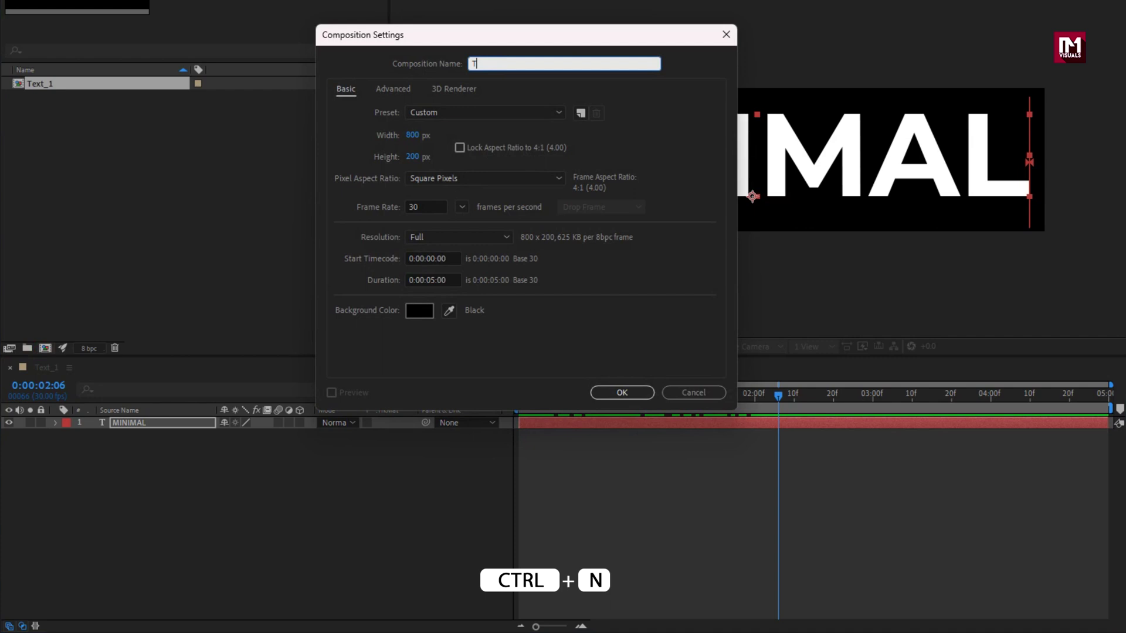
text(Text_2)
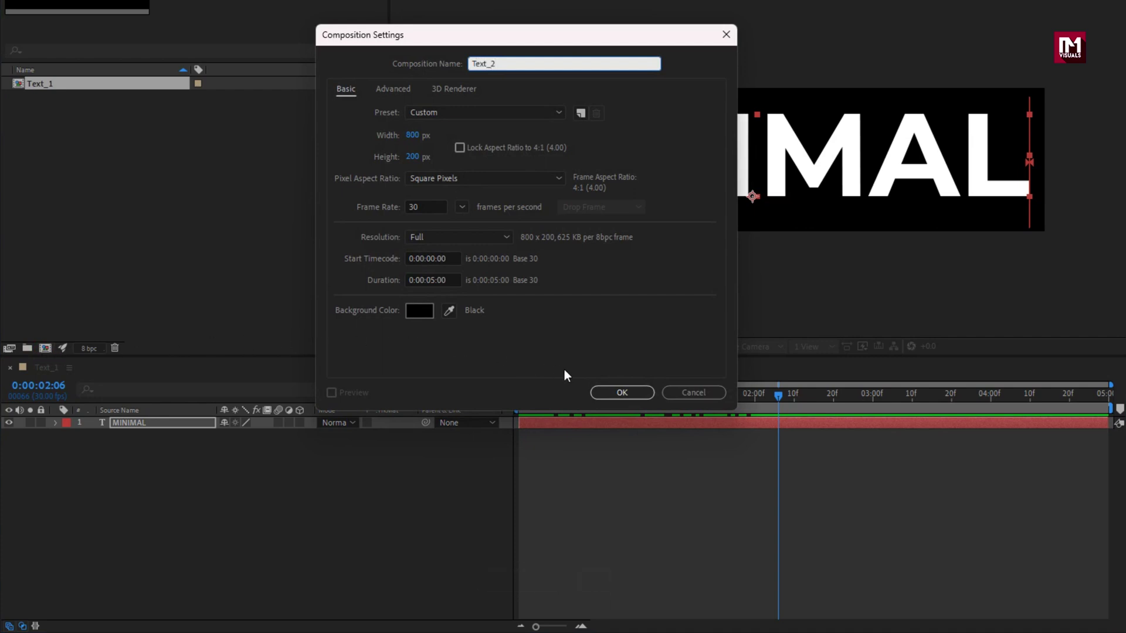
click(606, 390)
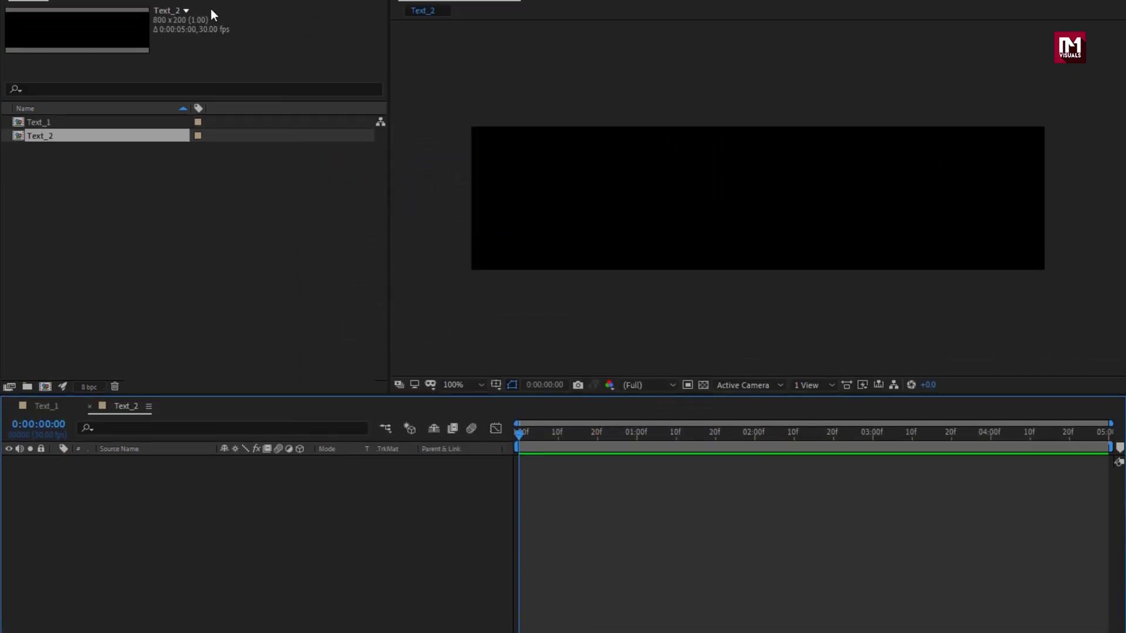
Step: Add a text layer reading TYPOGRAPHY to the Text_2 composition
click(194, 9)
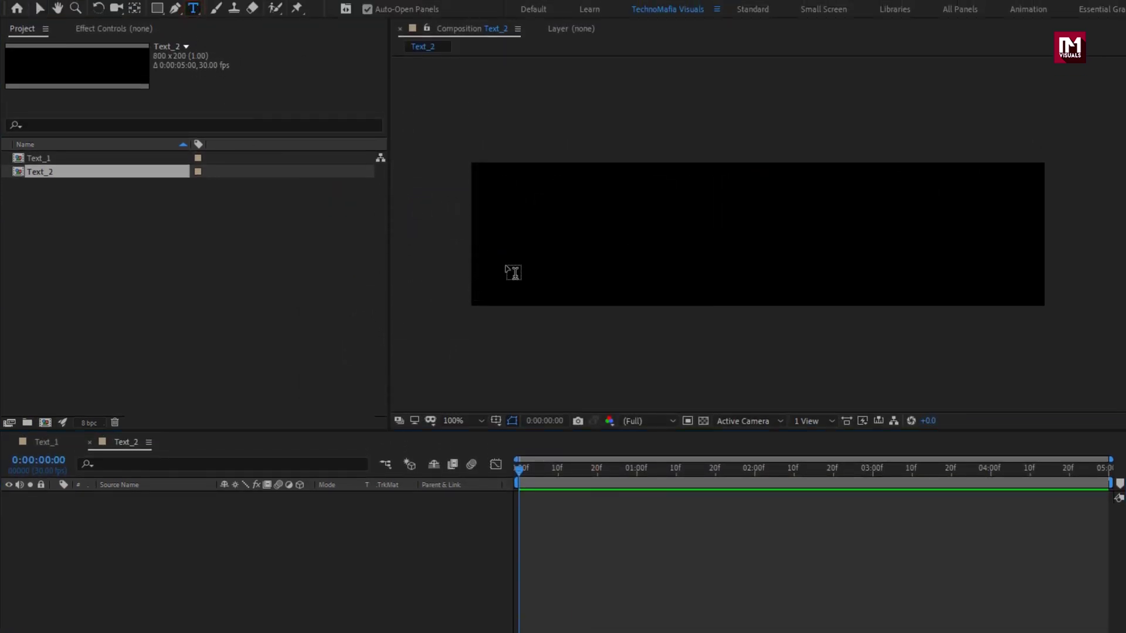
click(529, 242)
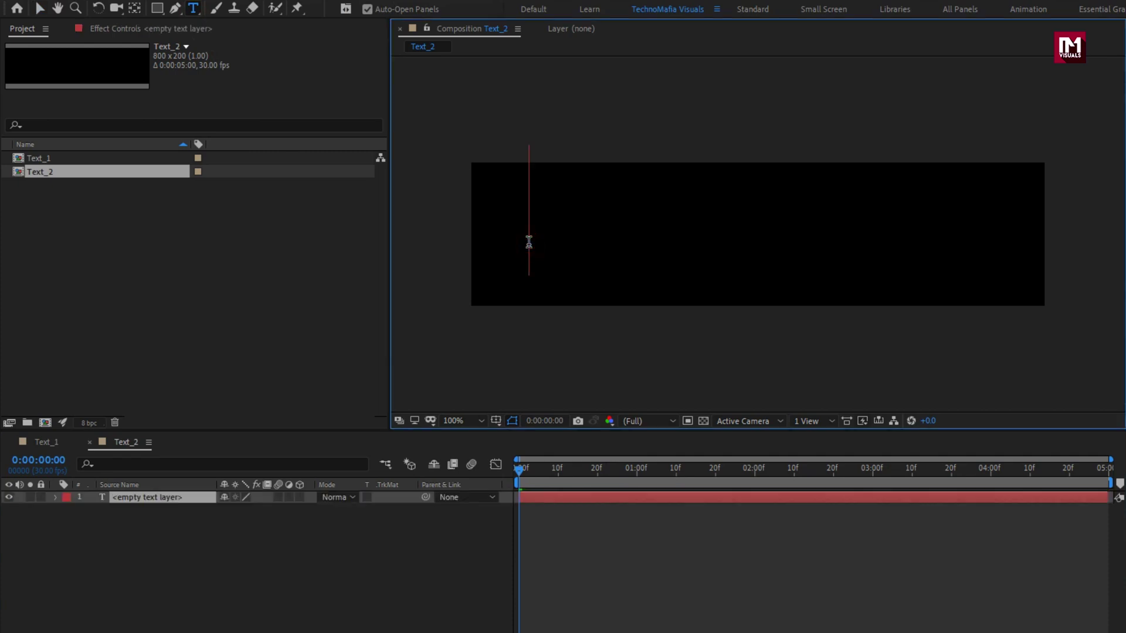
text(TYP)
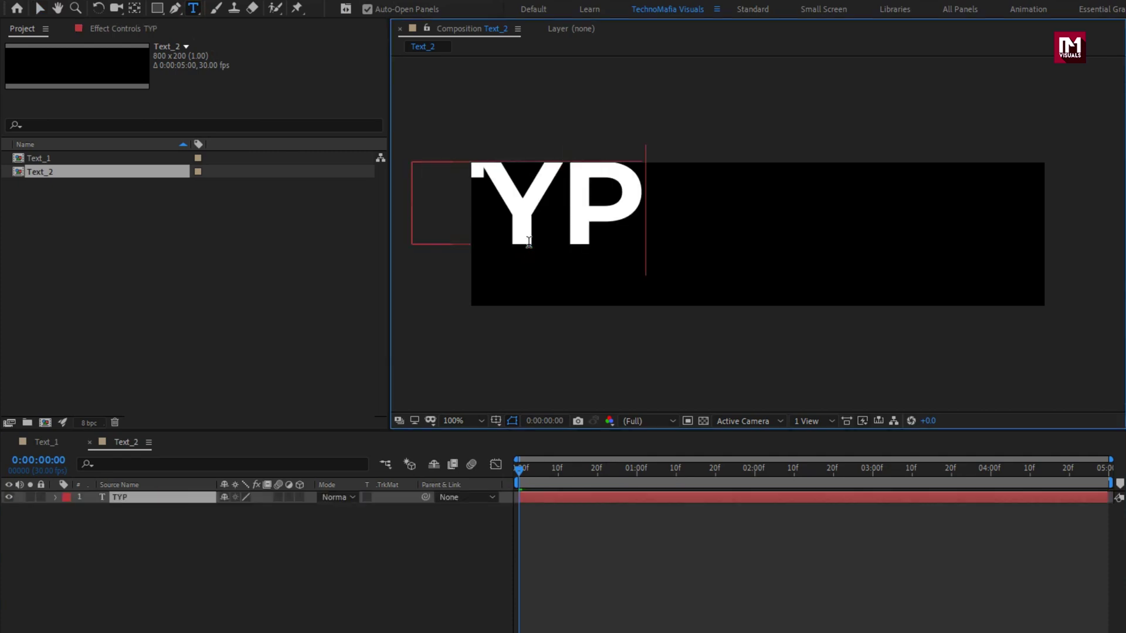
text(OGRAPHY)
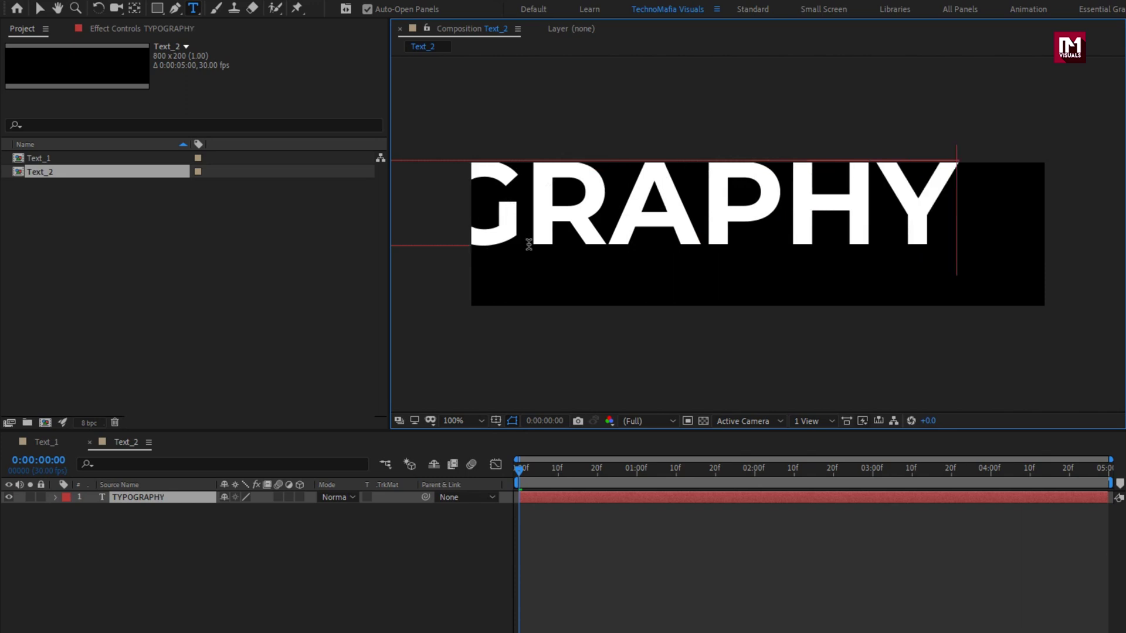
key(ctrl+Return)
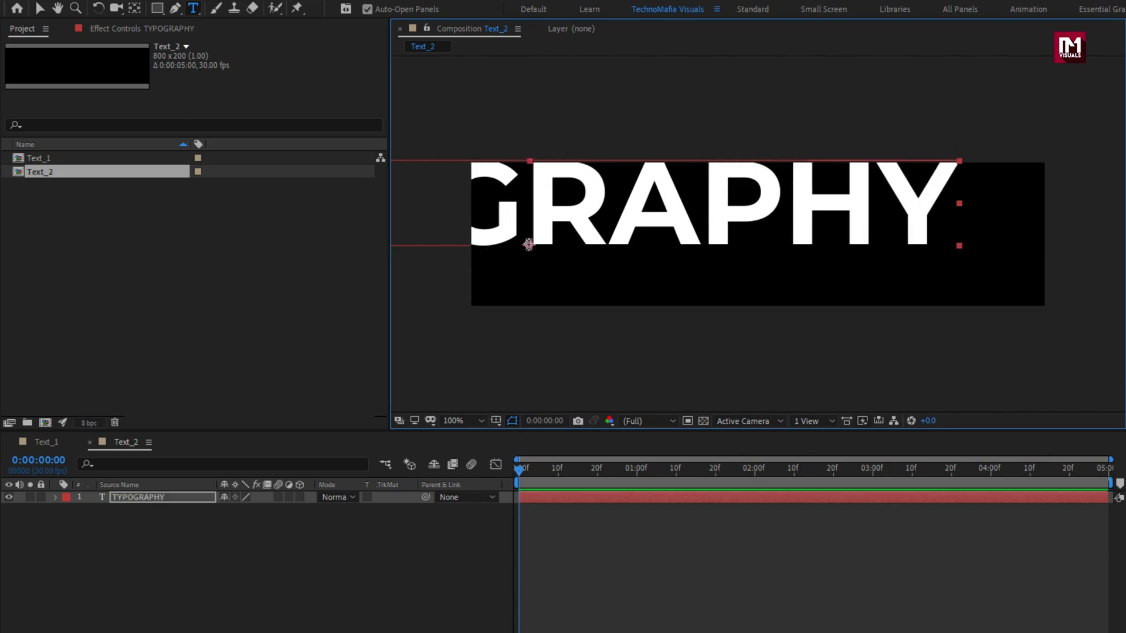
Step: Move the TYPOGRAPHY text to about the middle of the frame and reduce its font size to 107 px so the whole word fits
drag(567, 230, 690, 260)
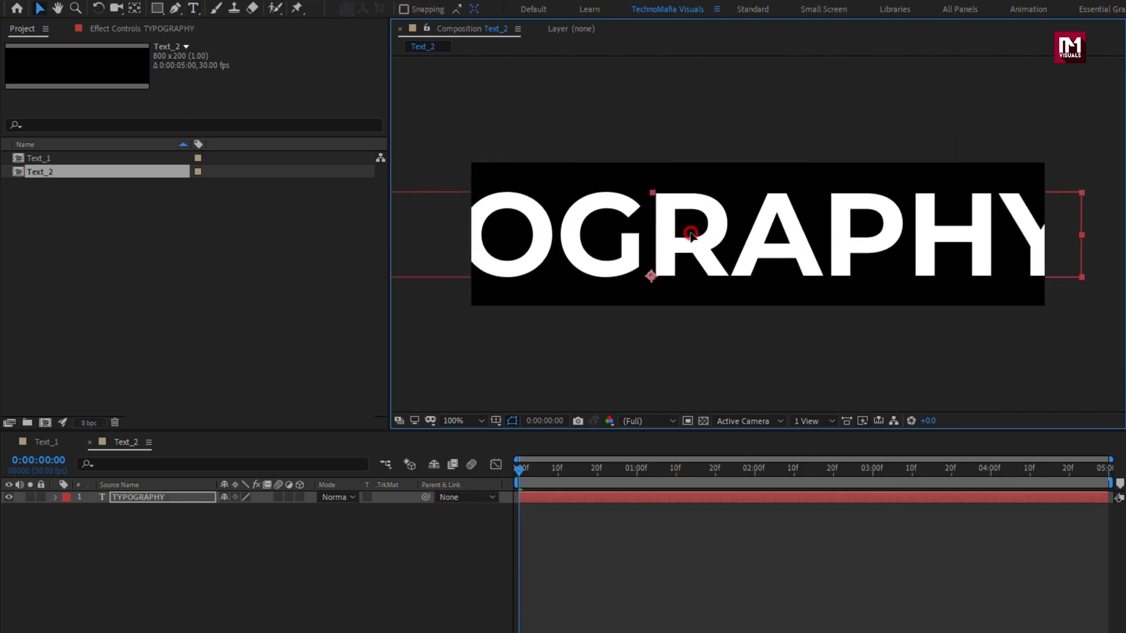
drag(1043, 501, 1000, 511)
drag(409, 240, 505, 232)
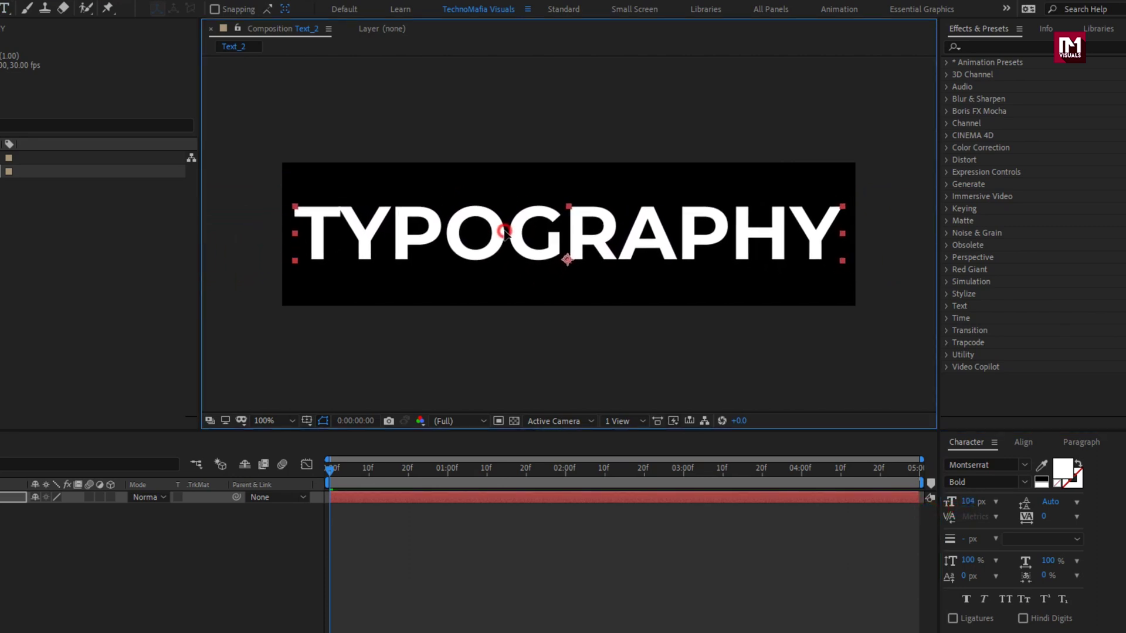
click(968, 503)
drag(973, 505, 976, 507)
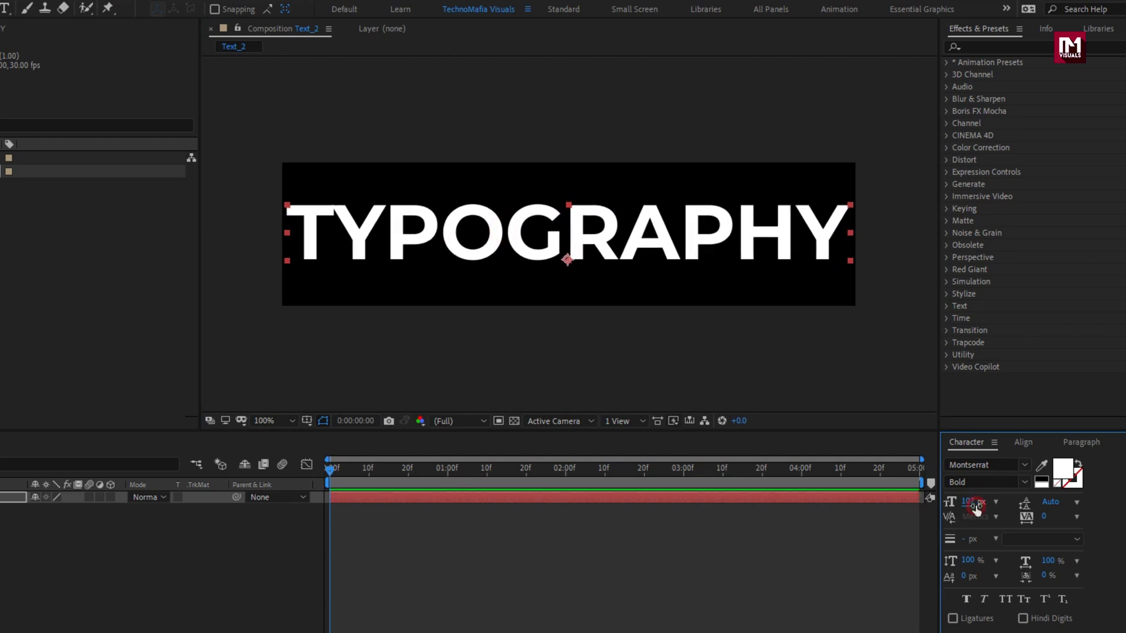
Step: Set the text to Montserrat Black at 105 px and center it horizontally and vertically in the composition
click(1024, 483)
click(970, 454)
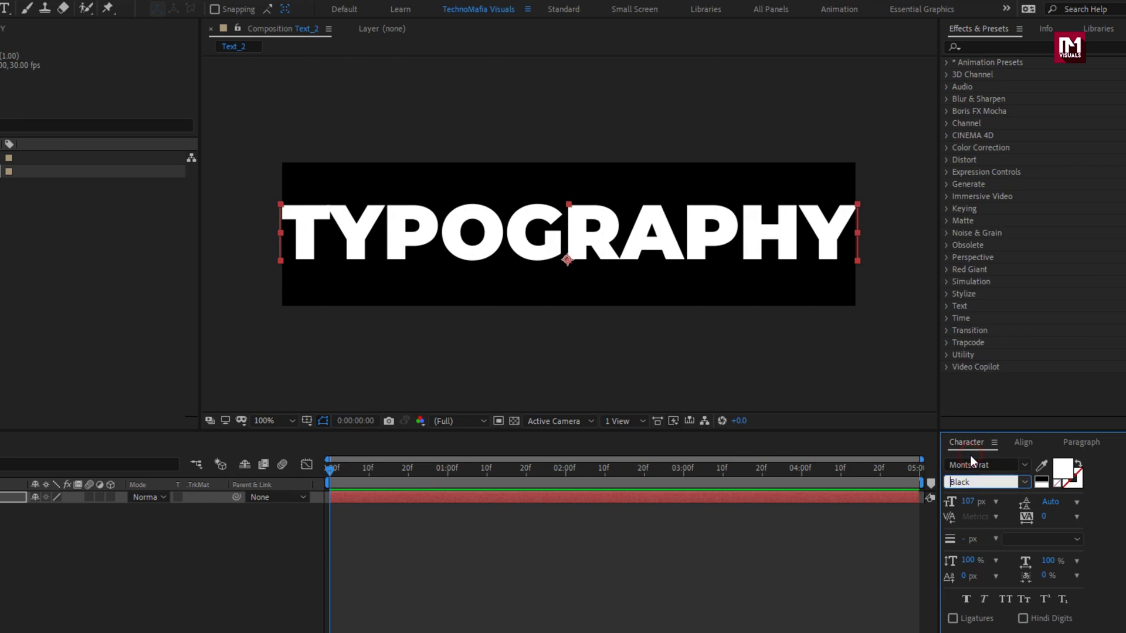
click(968, 502)
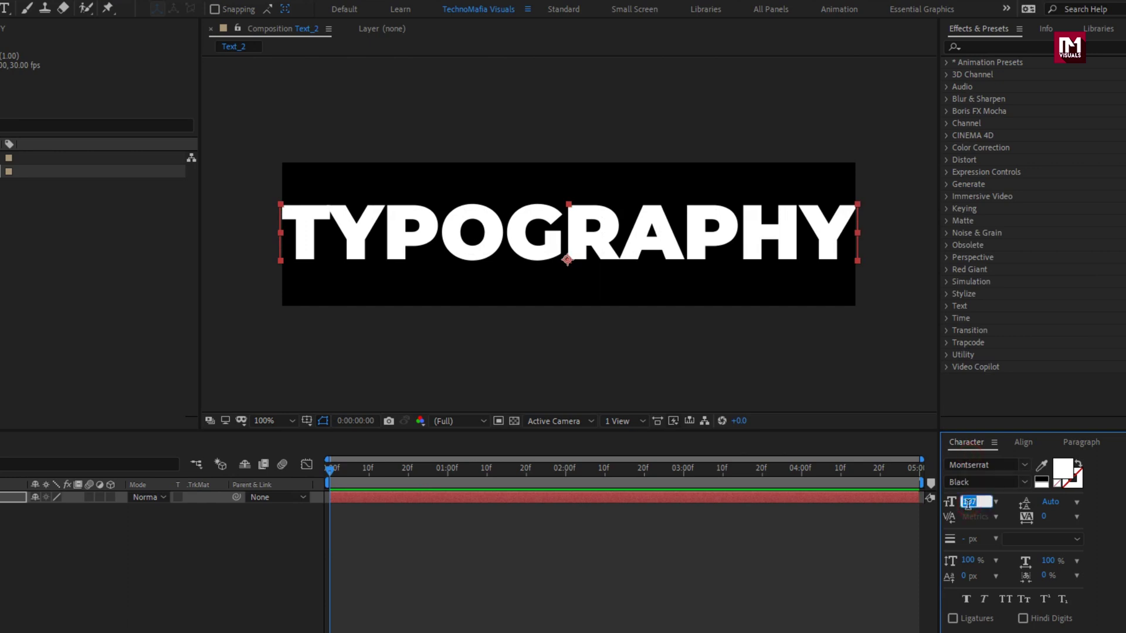
key(Down)
key(Down)
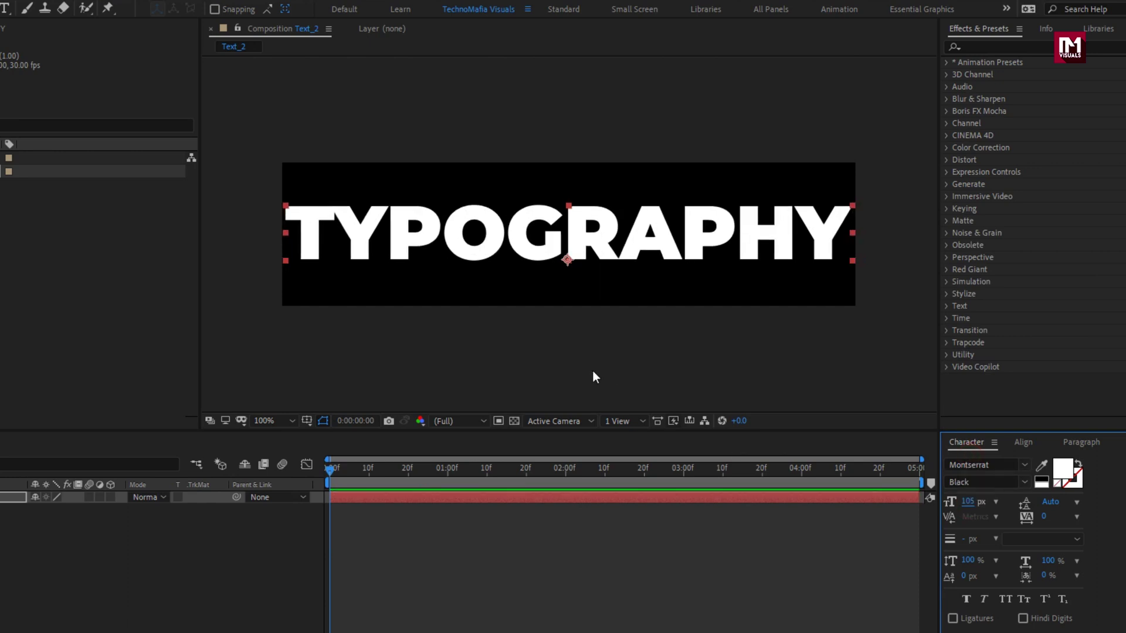
click(1022, 443)
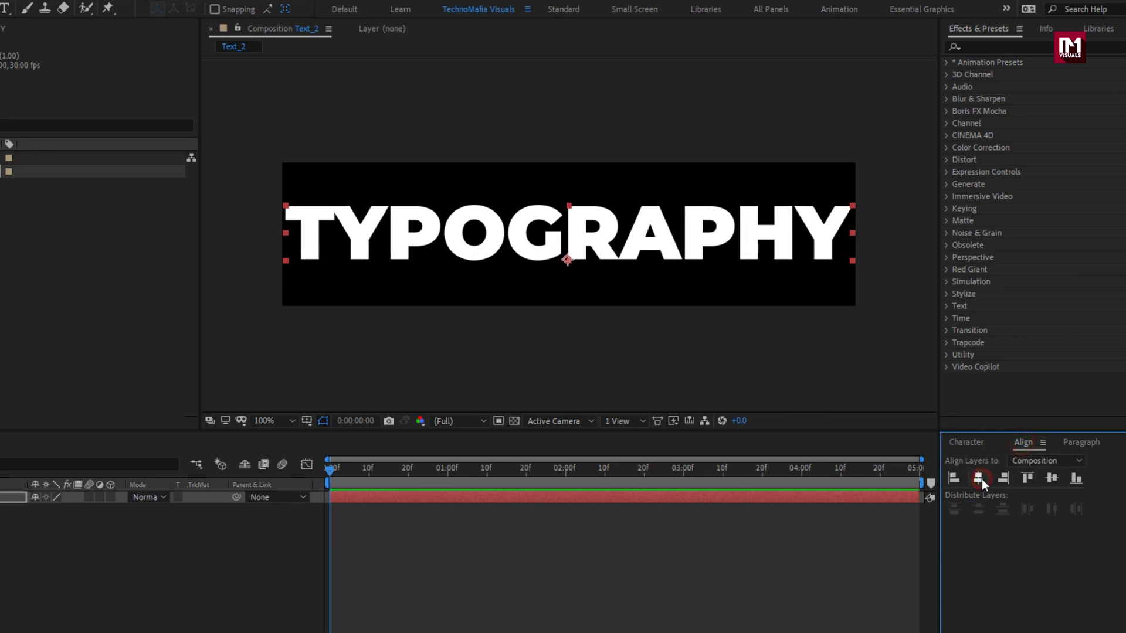
click(1052, 479)
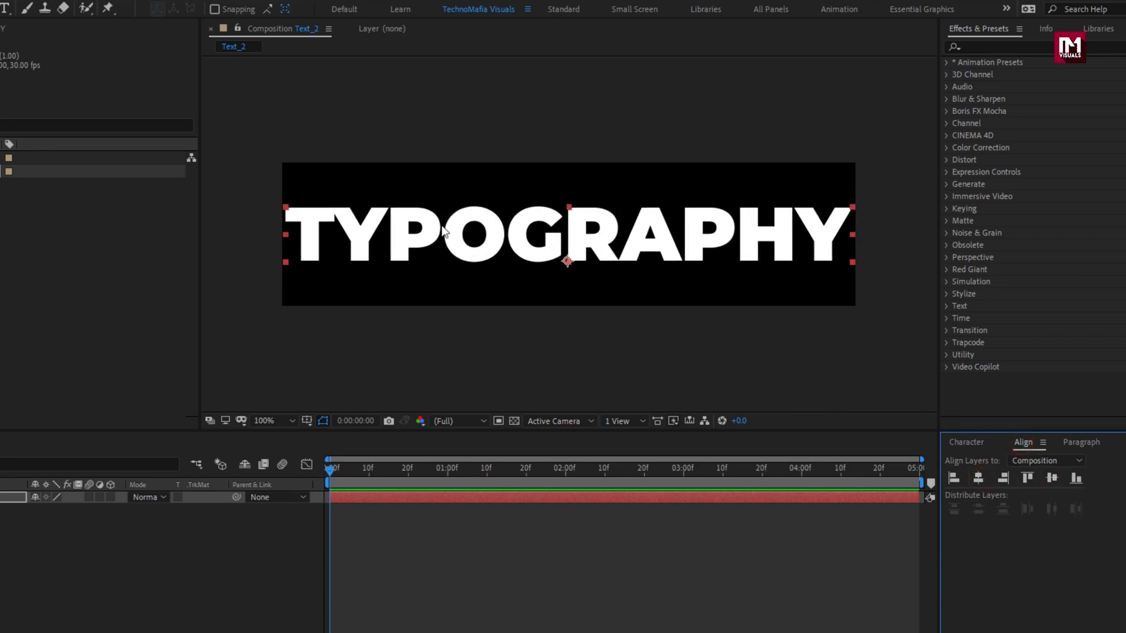
Step: Add a Position animator to the TYPOGRAPHY text layer
click(139, 502)
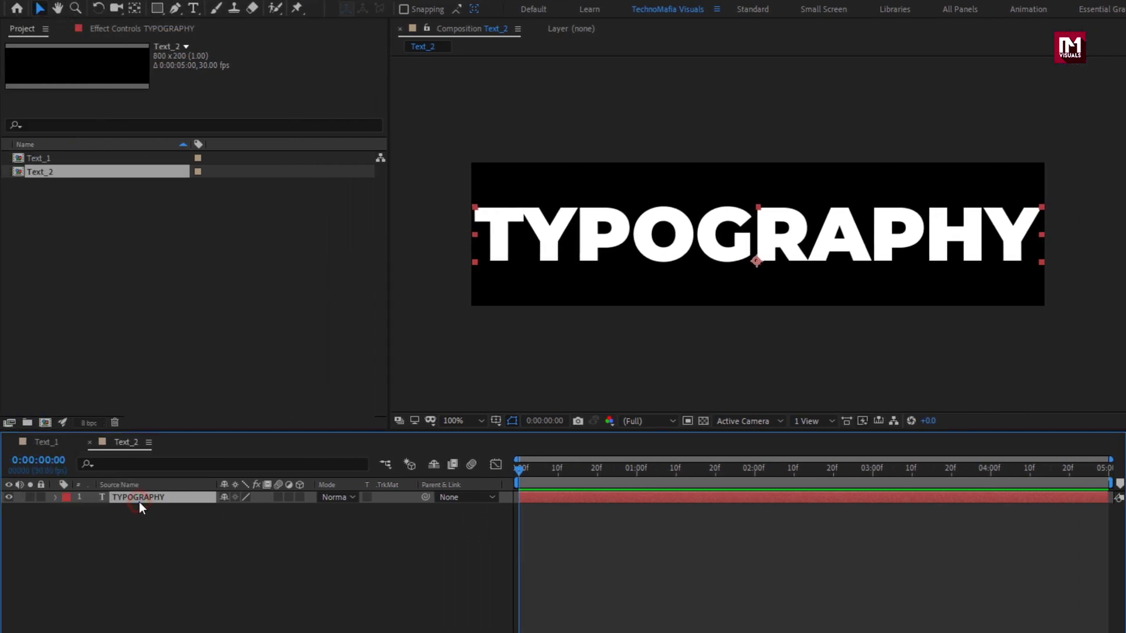
click(55, 497)
click(307, 510)
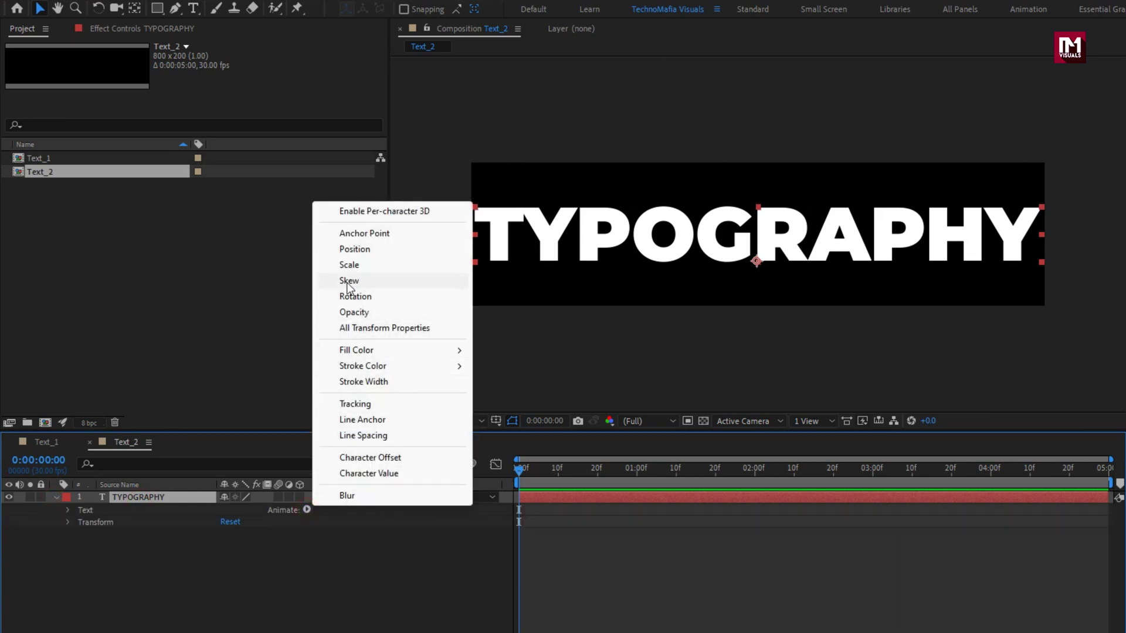
click(354, 249)
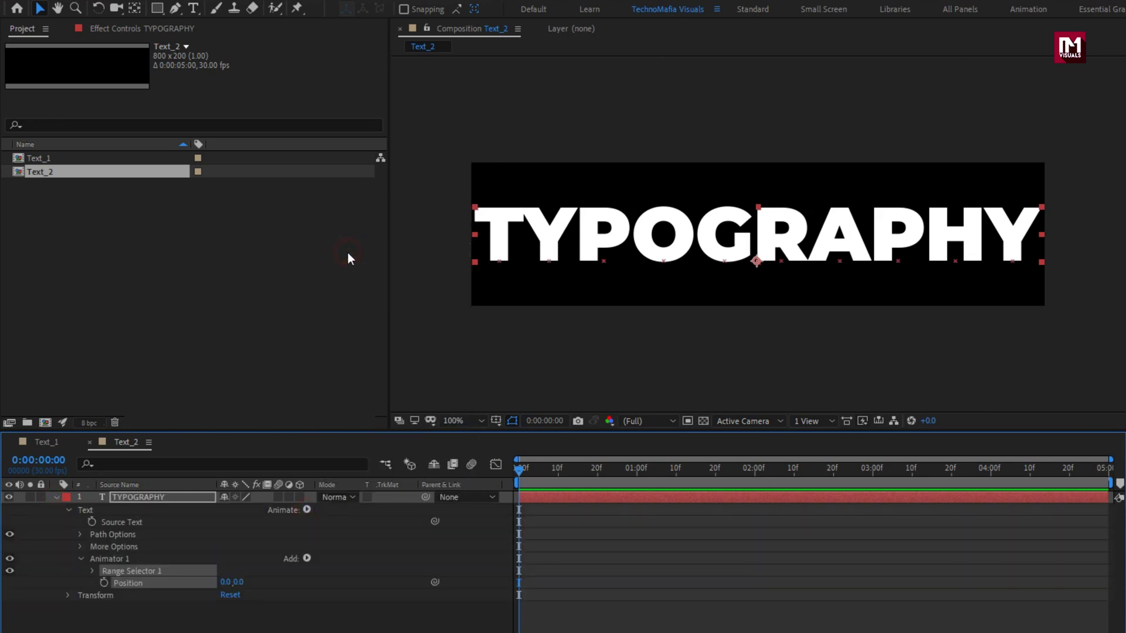
Step: Keyframe the range selector's Offset from 0% at 0:00 to -100% at 2:00
click(92, 571)
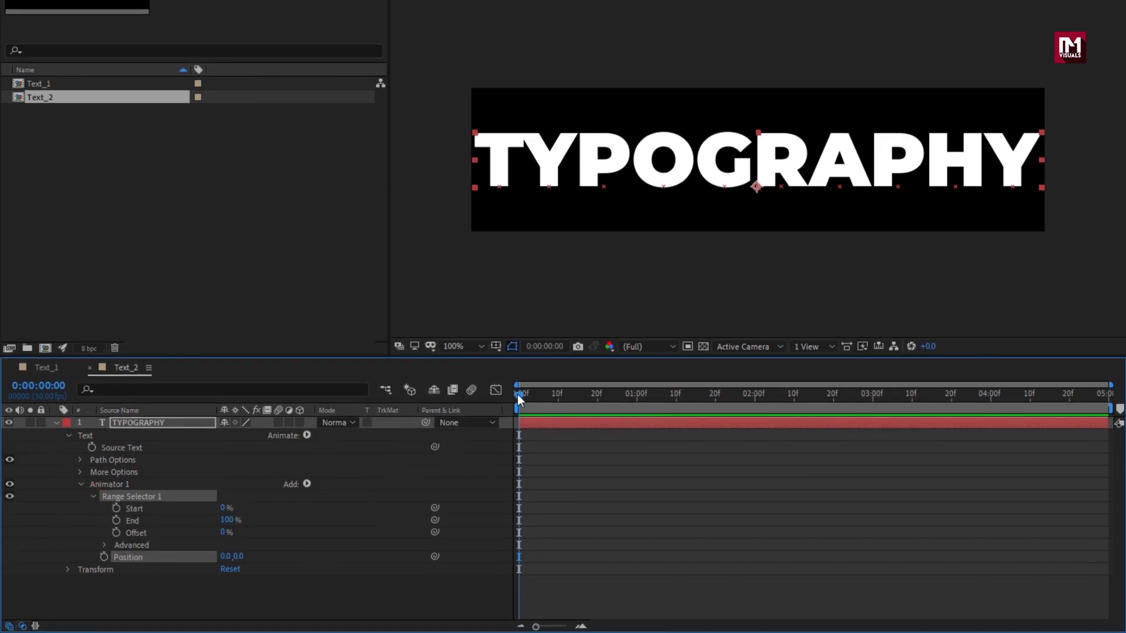
click(117, 532)
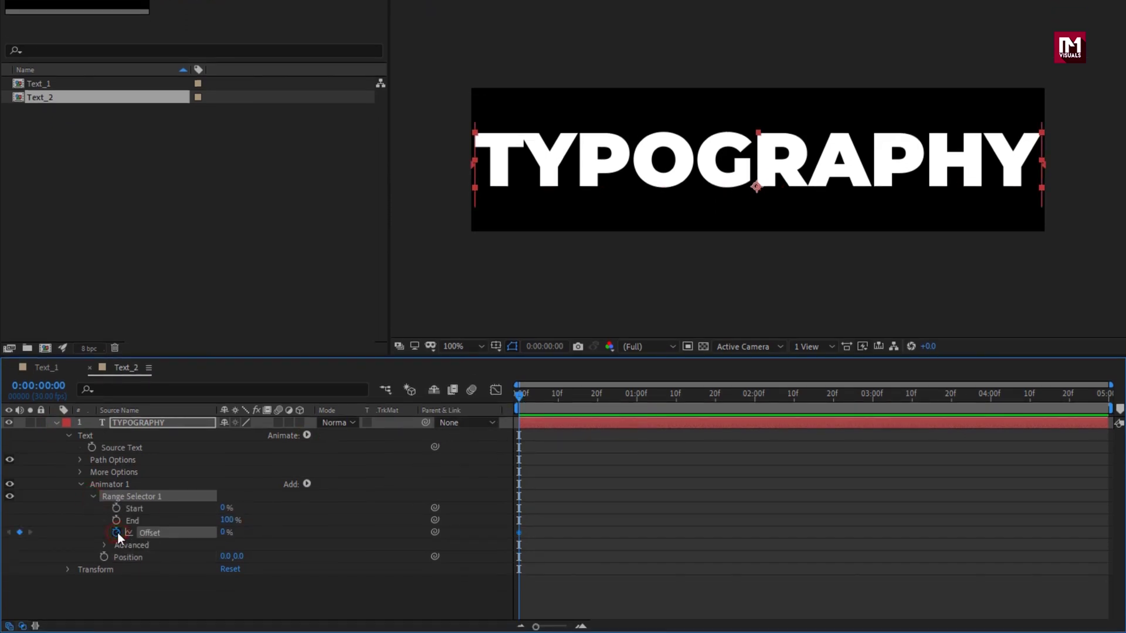
drag(622, 405, 753, 404)
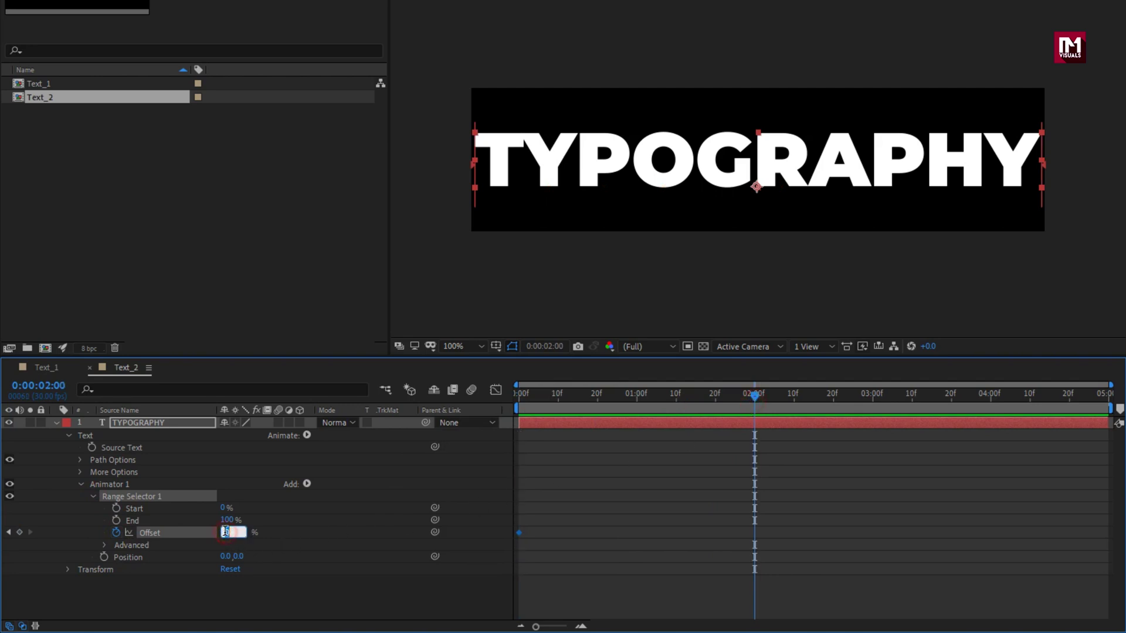
text(-100)
key(Return)
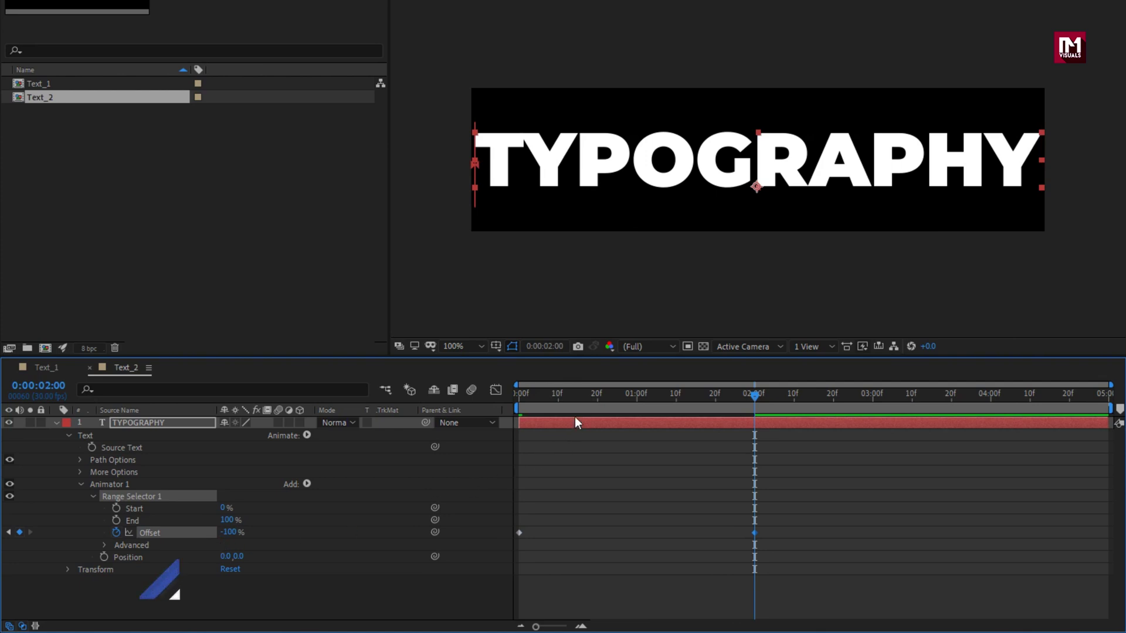
Step: Set the animator's Position to 0.0, -194.0 from the start frame and preview the letters dropping in up to 1:22
mouse_move(527, 392)
mouse_down()
mouse_move(491, 396)
mouse_move(751, 400)
mouse_move(520, 397)
mouse_up()
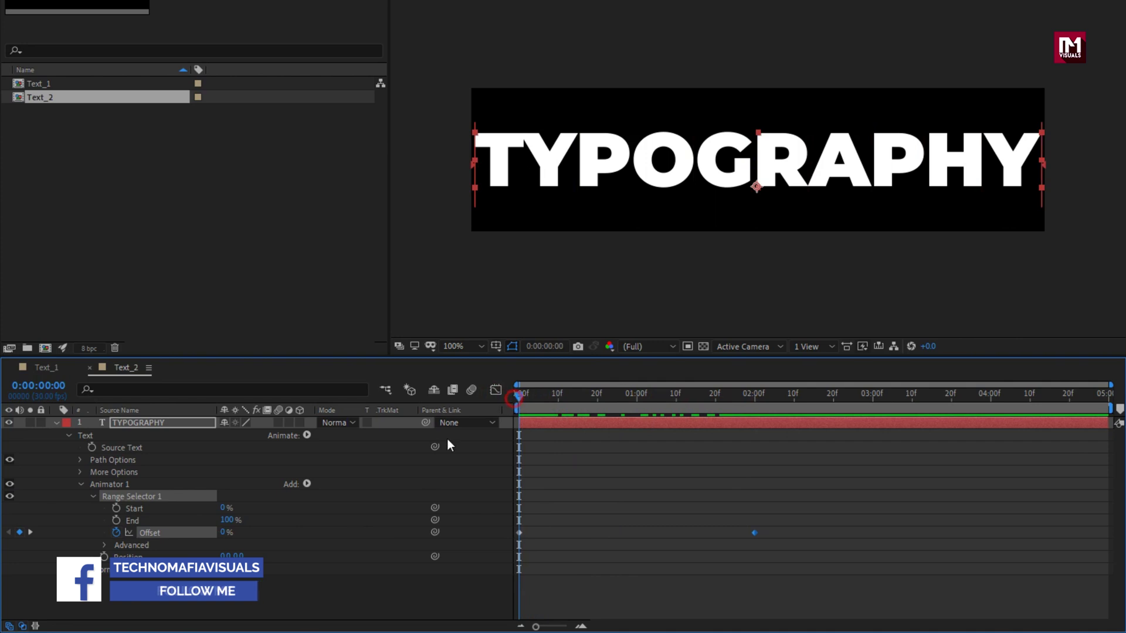
drag(236, 560, 137, 521)
drag(518, 400, 723, 402)
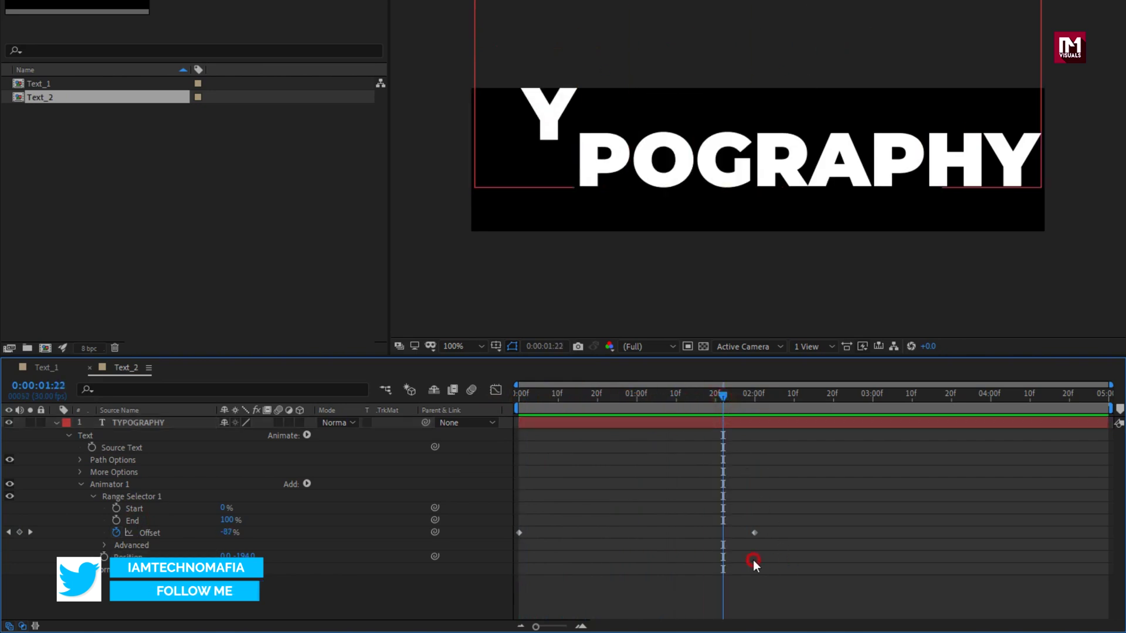
Step: Apply Easy Ease to both Offset keyframes of the TYPOGRAPHY layer
drag(752, 560, 511, 509)
right_click(519, 532)
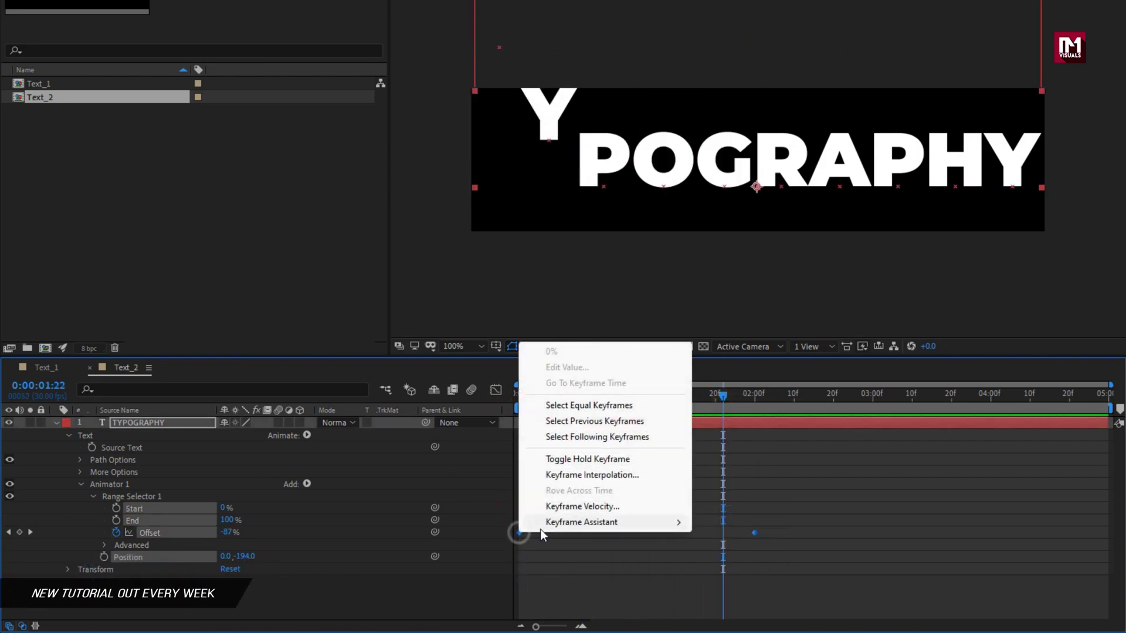
mouse_move(586, 520)
click(735, 414)
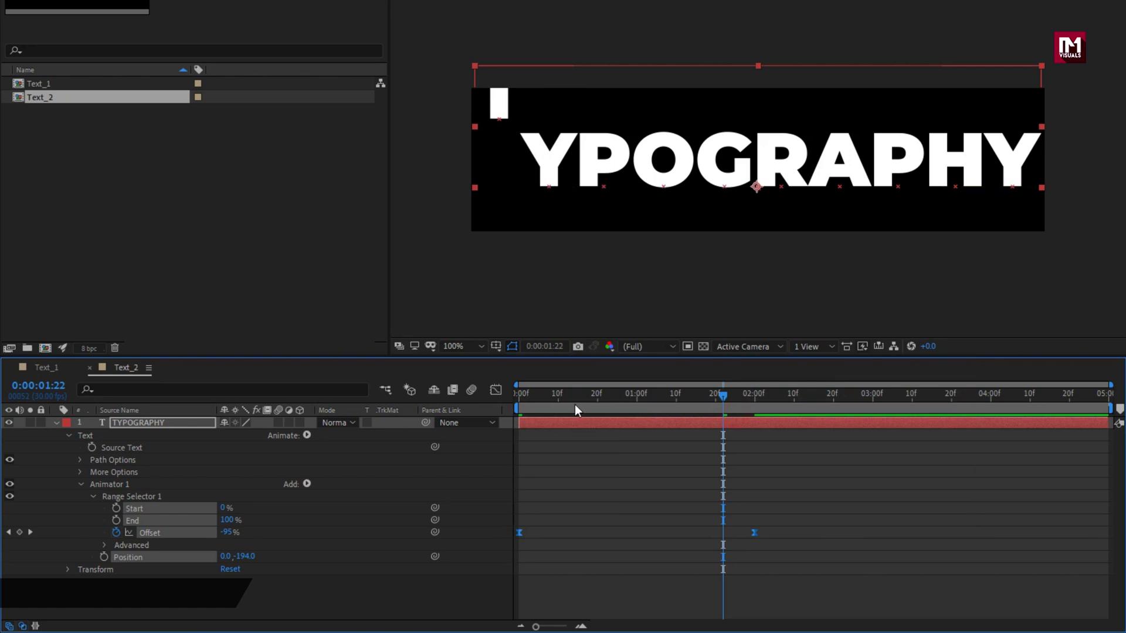
Step: Stretch both Offset speed handles inward to about 88% influence, preview the drop-in, then close the graph editor and collapse the layer
click(500, 392)
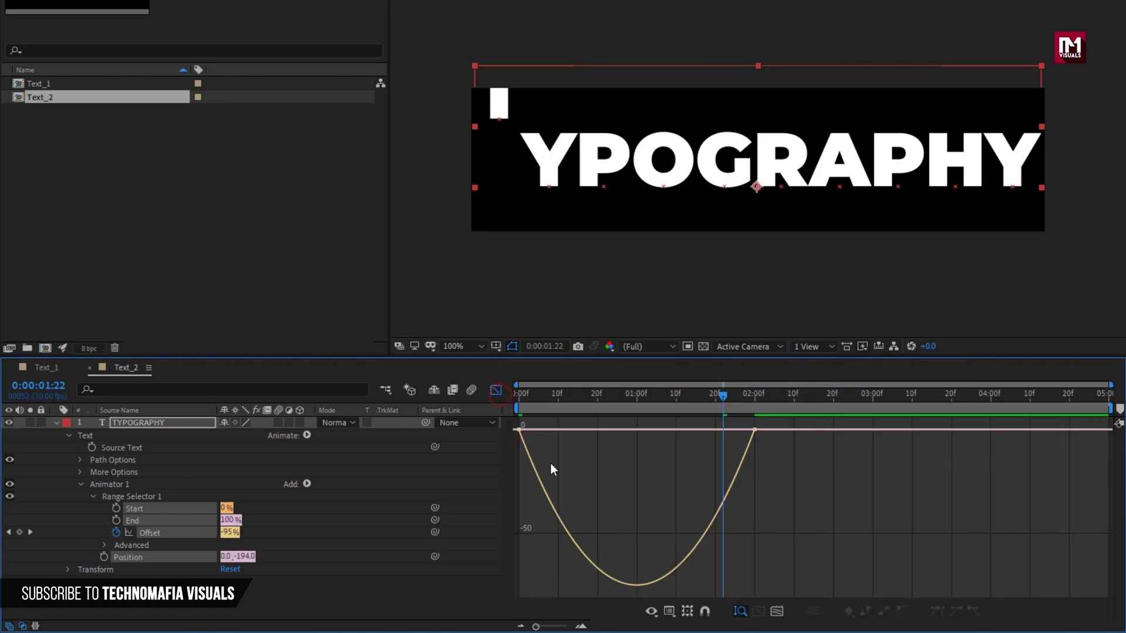
click(754, 430)
drag(716, 431, 652, 431)
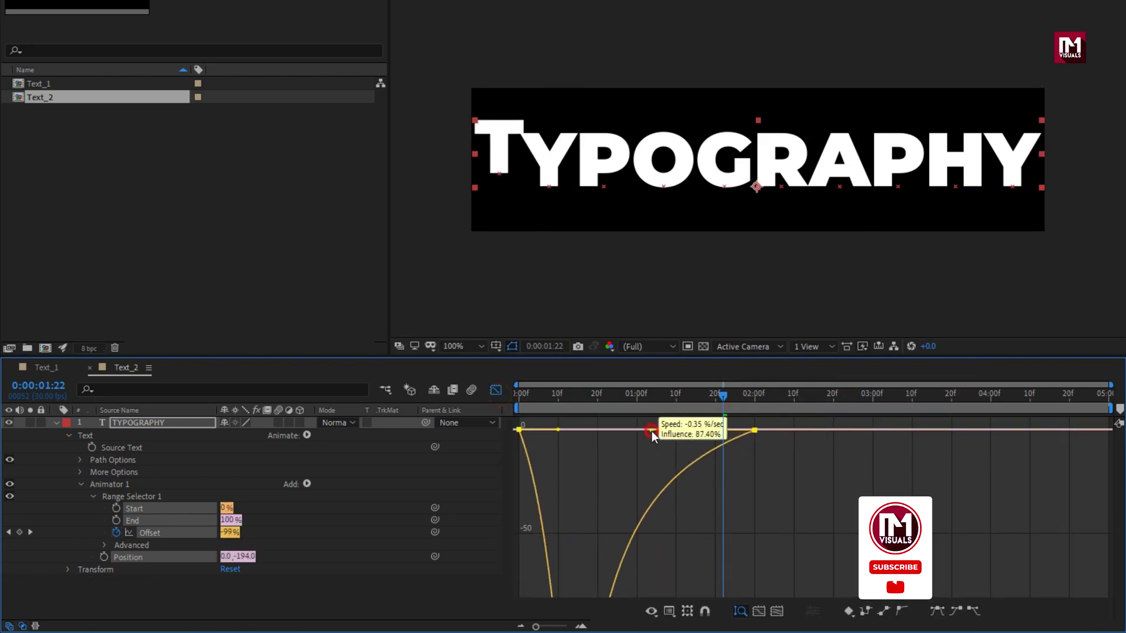
drag(558, 430, 623, 431)
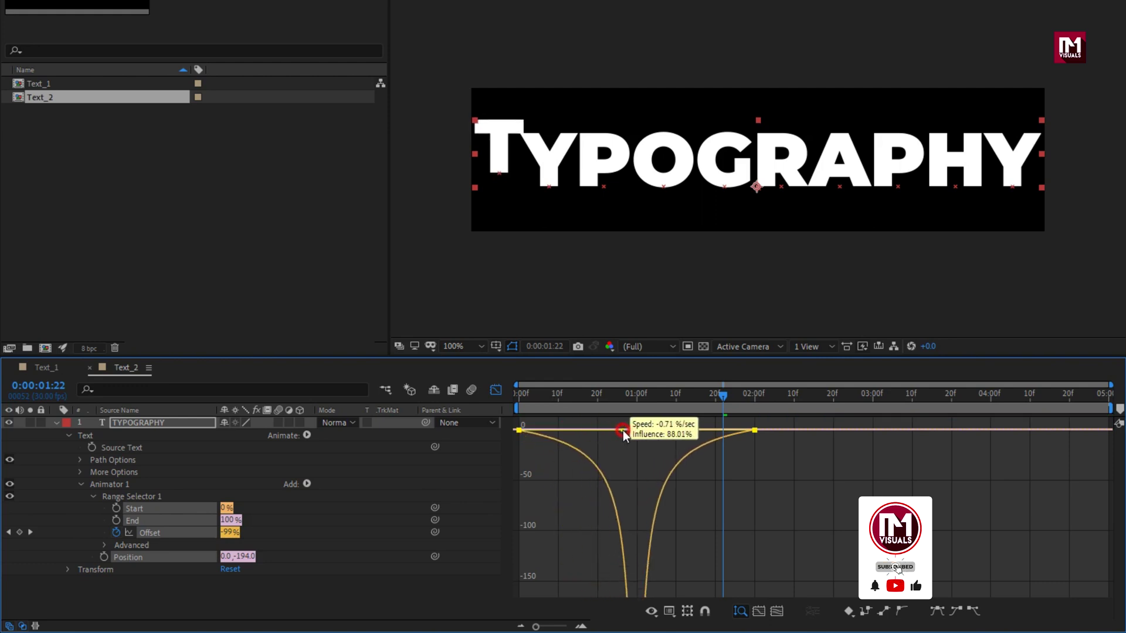
click(518, 404)
key(space)
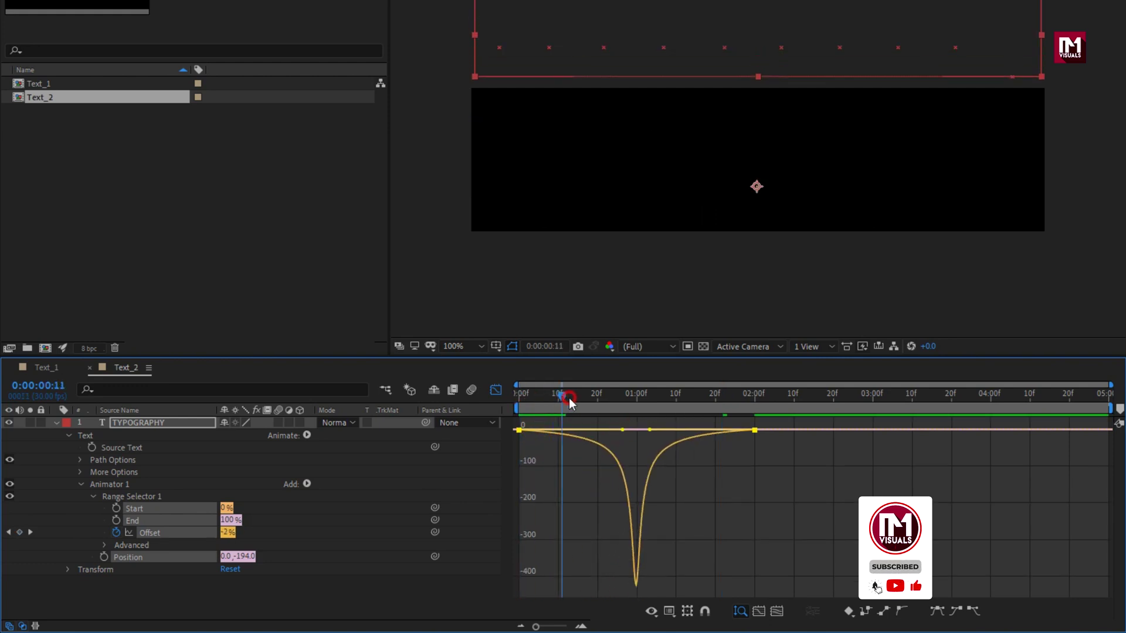
click(496, 390)
click(57, 423)
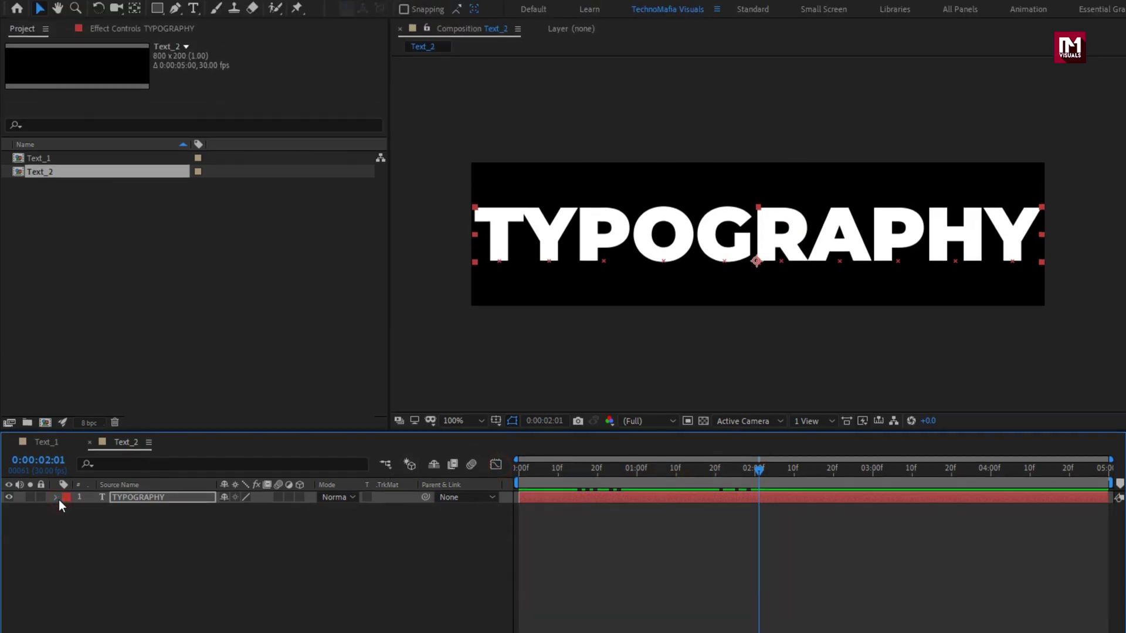
Step: Create a composition named Title_23 at 1920 x 1080 px, keeping 30 fps and the 5-second duration
key(ctrl+n)
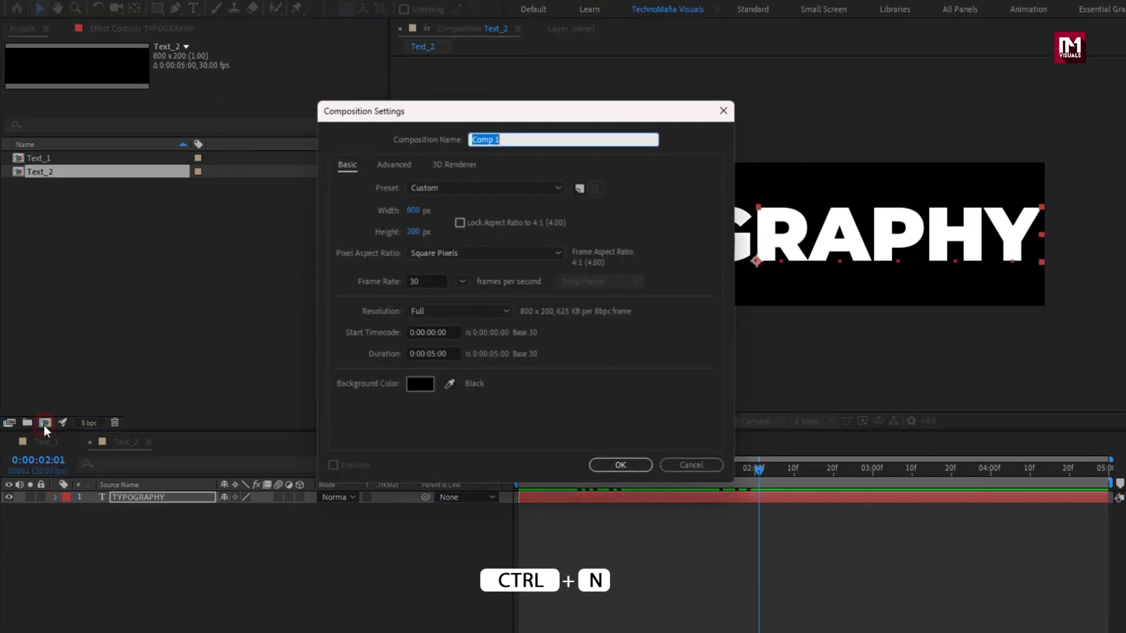
text(Title_23)
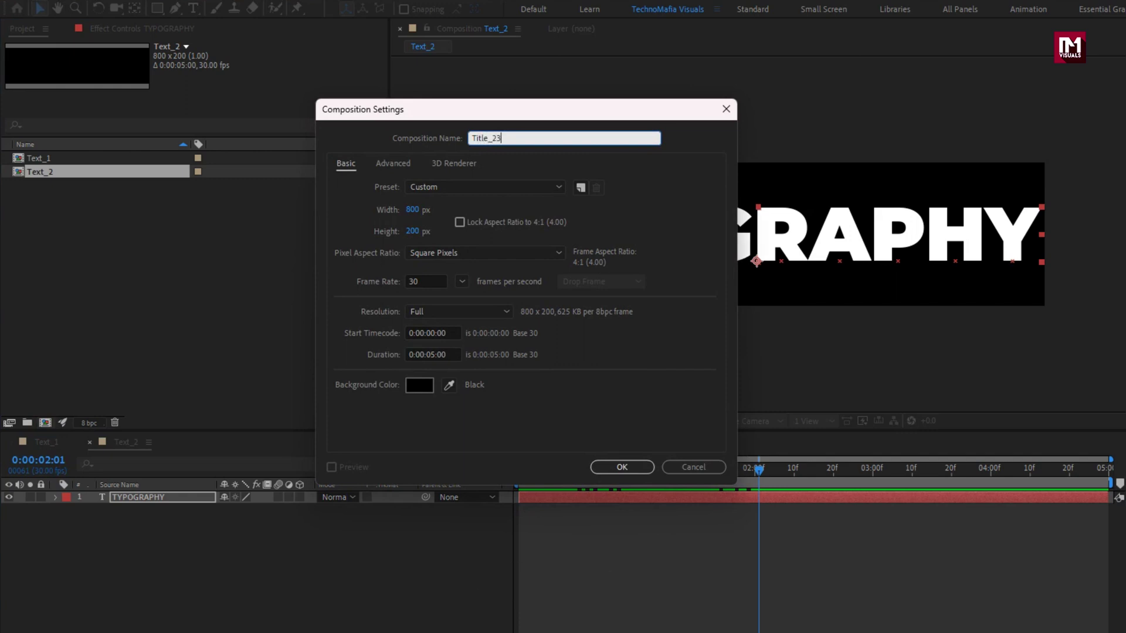
click(410, 212)
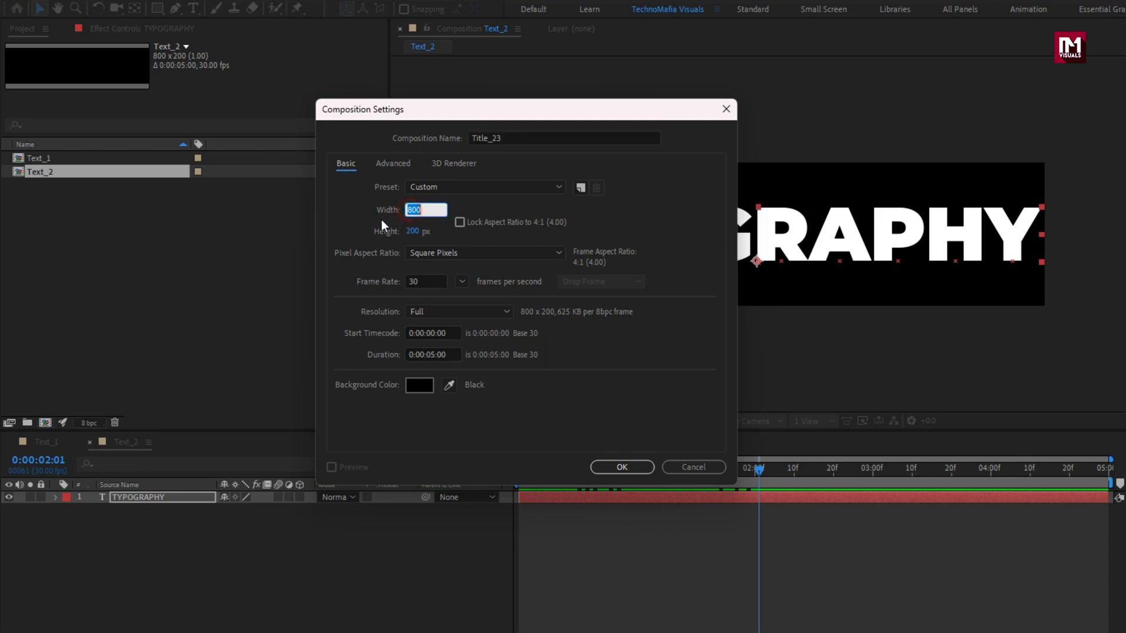
text(1920)
click(412, 232)
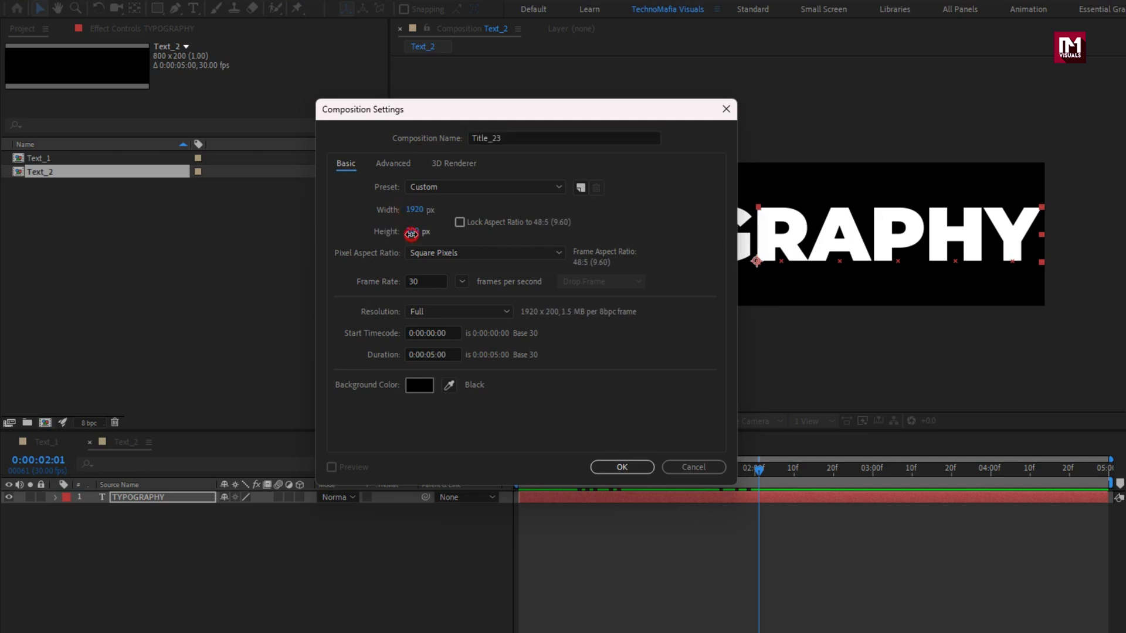
text(1080)
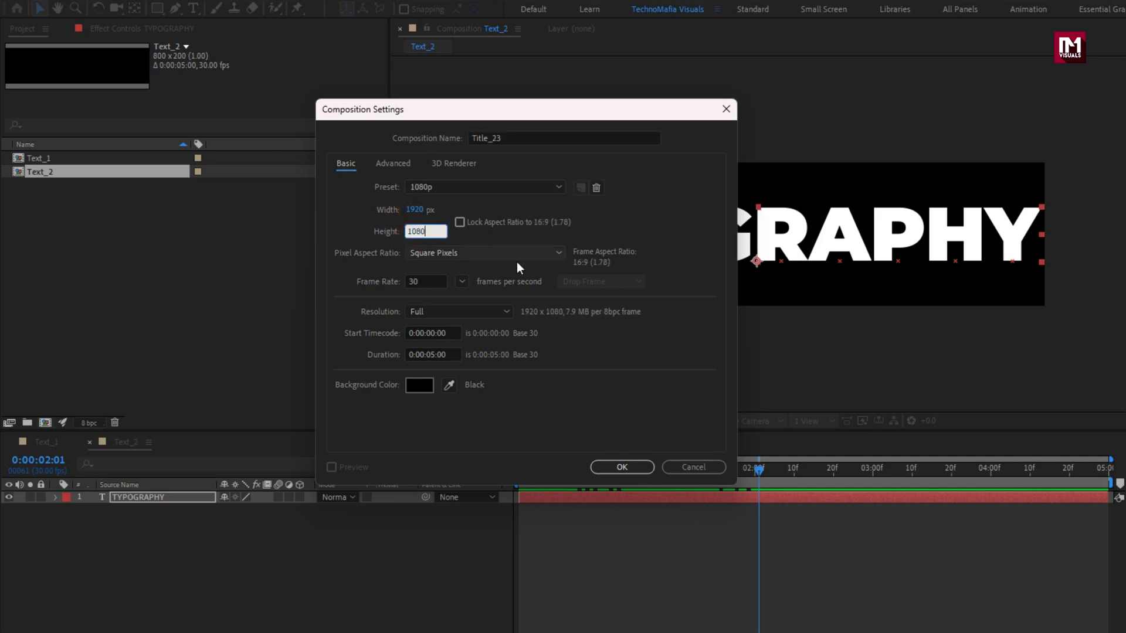
click(622, 467)
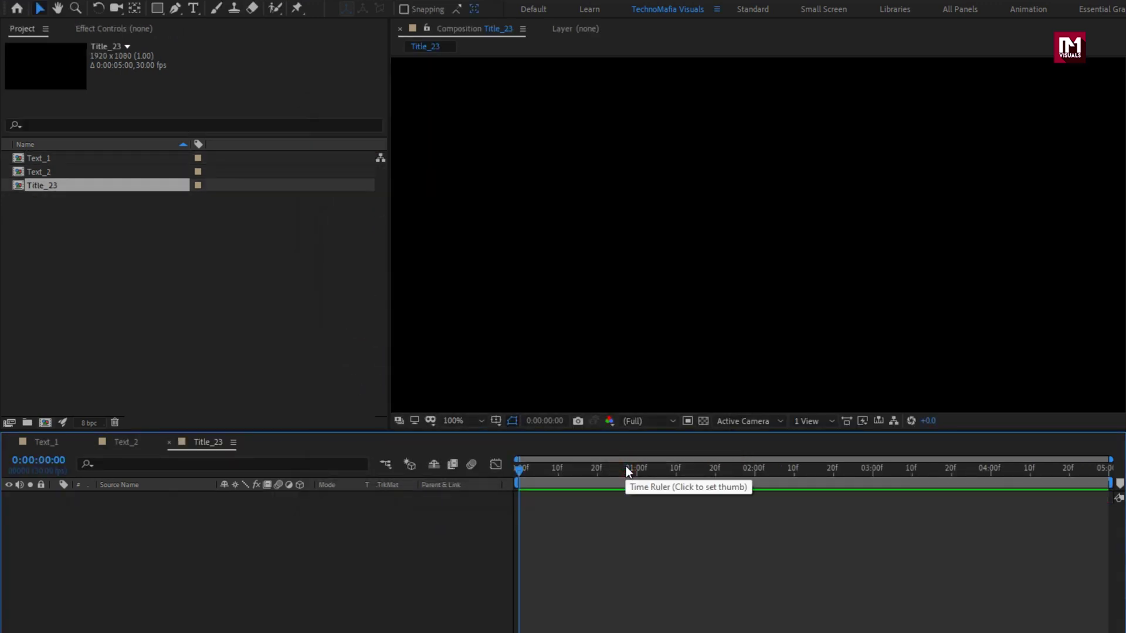
Step: Add Text_1 and Text_2 as layers in Title_23, with Text_2 on top, and scrub to 2:17 to show both words
click(49, 159)
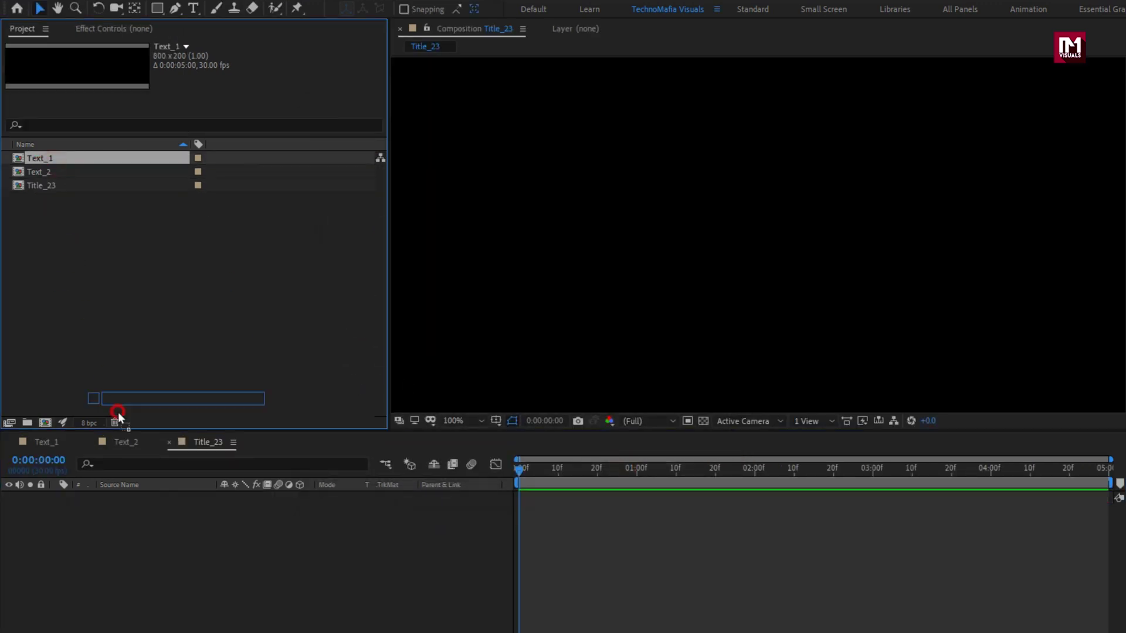
drag(118, 411, 146, 537)
drag(36, 171, 163, 494)
drag(520, 469, 822, 466)
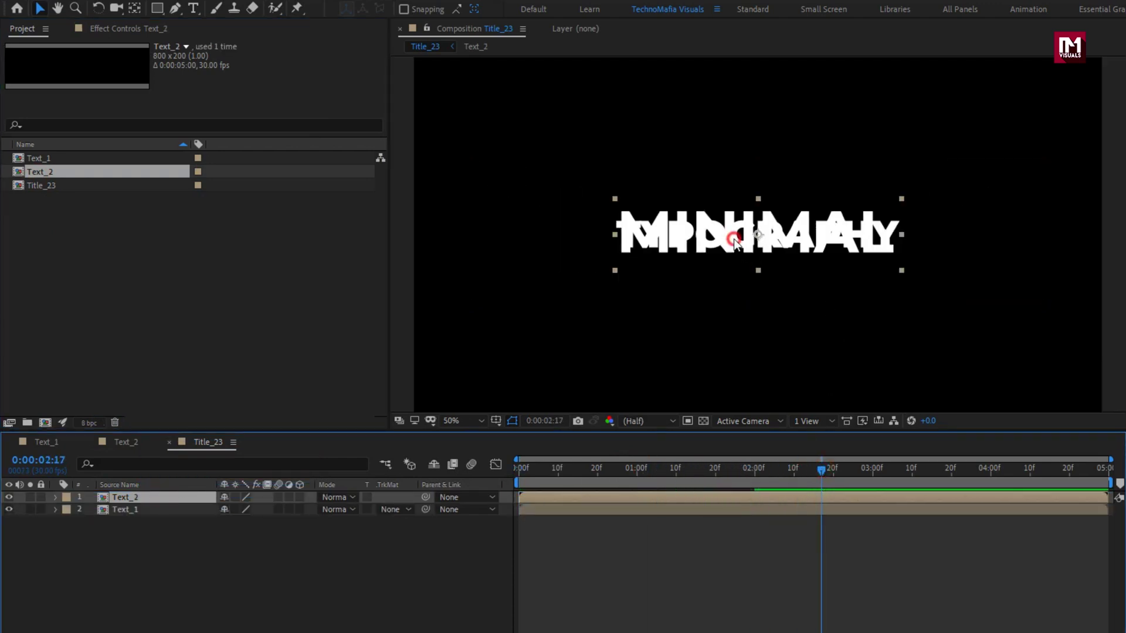
Step: Move TYPOGRAPHY right and slightly below the composition's centre, then place MINIMAL directly above it
scroll(728, 238, down, 2)
drag(728, 238, 828, 267)
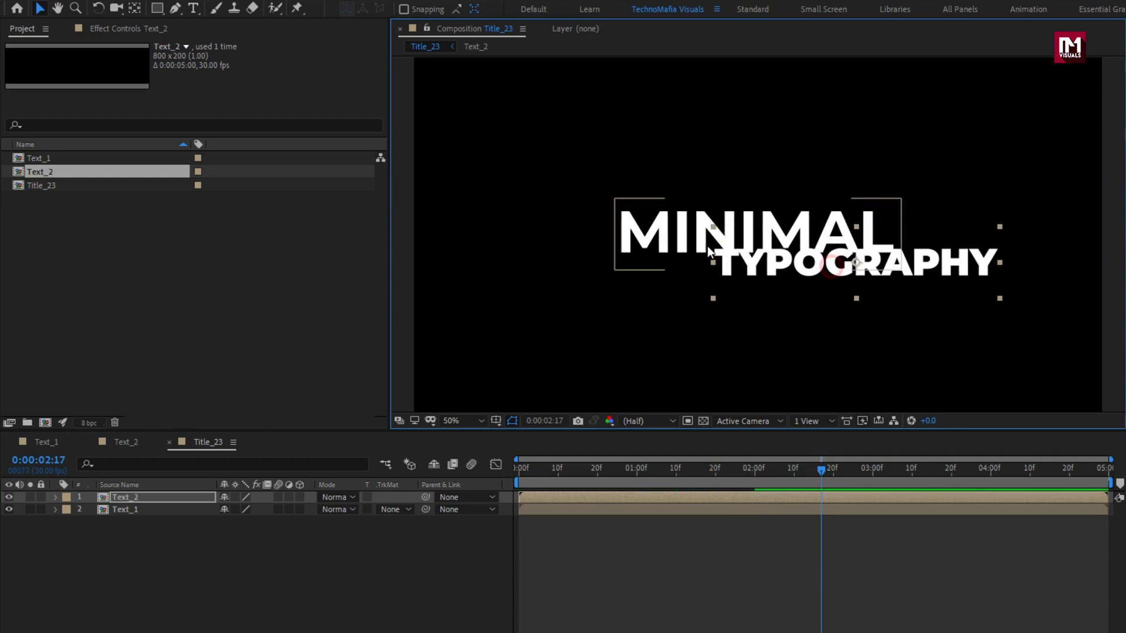
drag(673, 237, 773, 231)
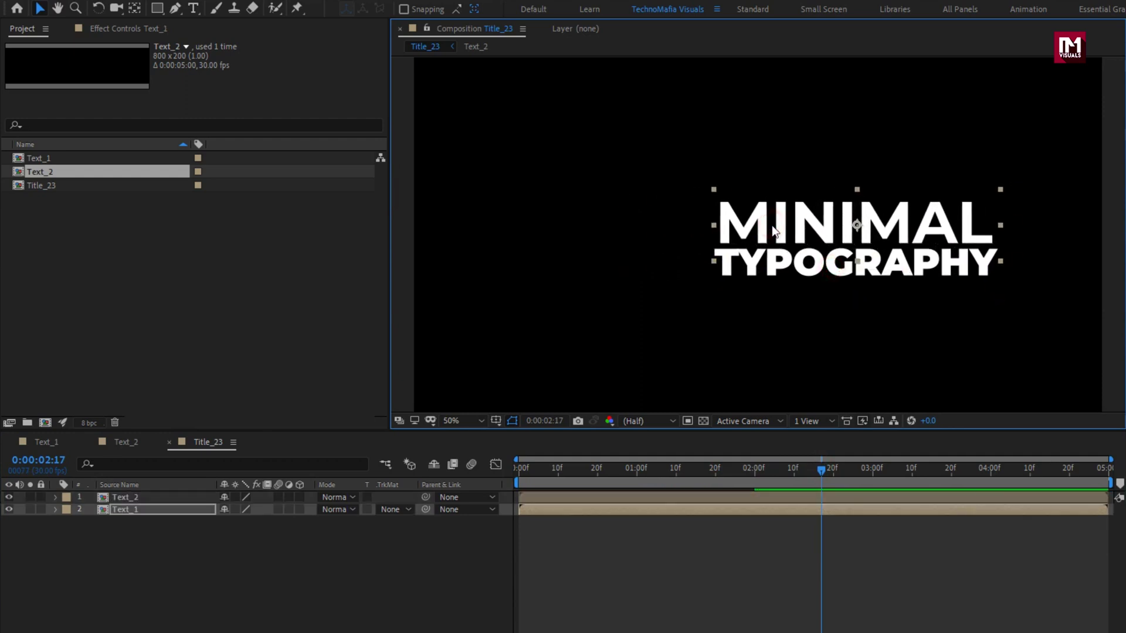
Step: Scale the Text_1 layer to 45% and align MINIMAL with the right end of TYPOGRAPHY
click(148, 512)
key(s)
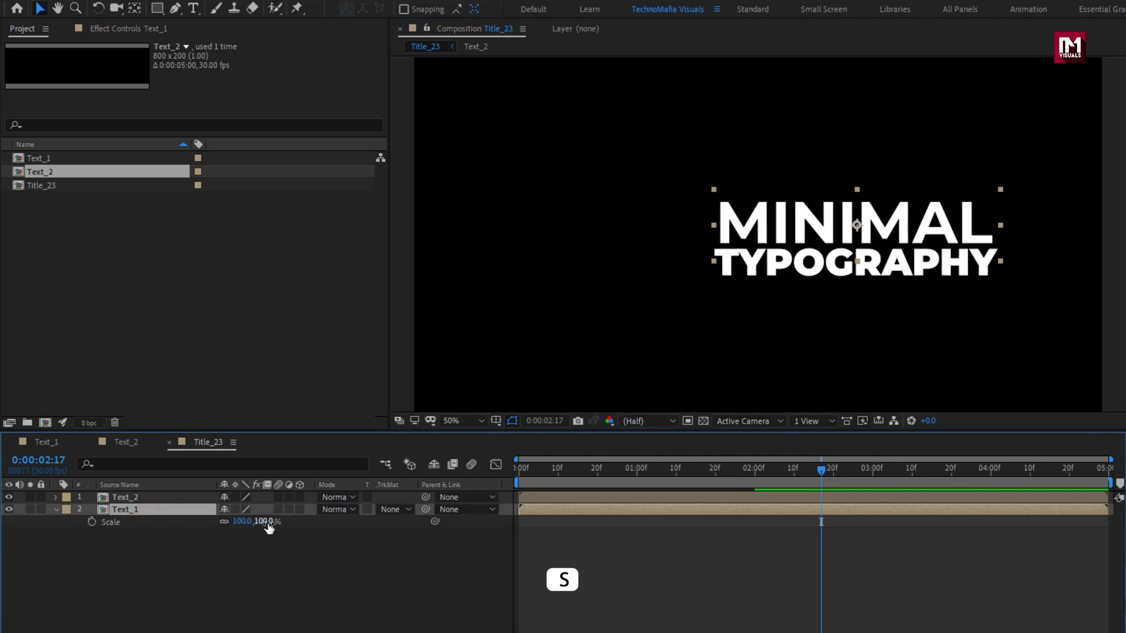
drag(268, 527, 226, 521)
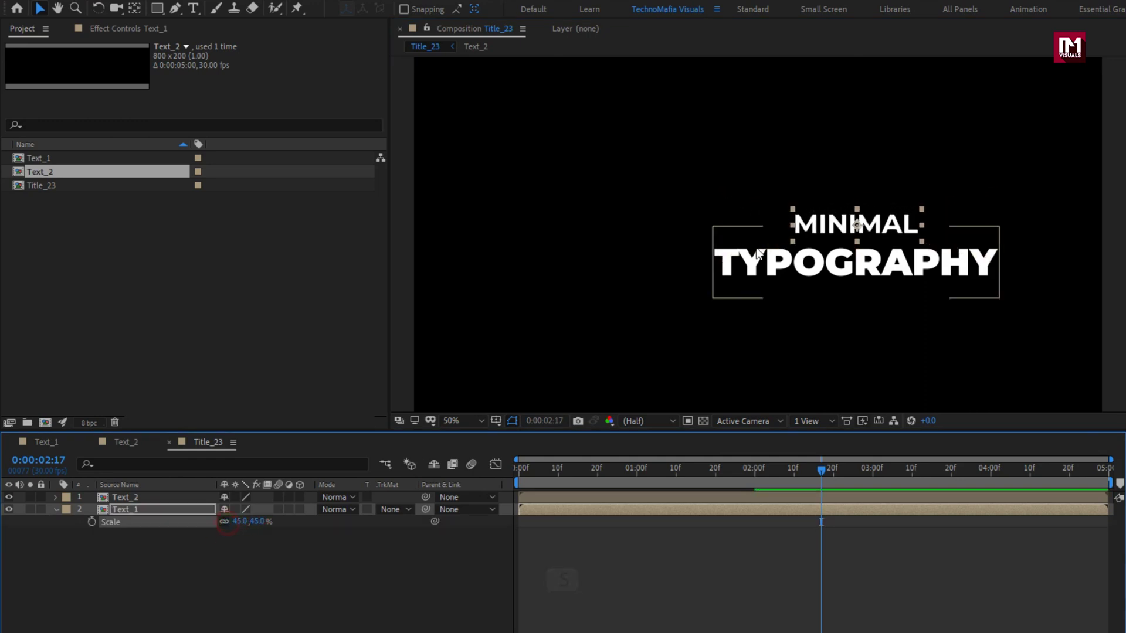
drag(833, 223, 910, 223)
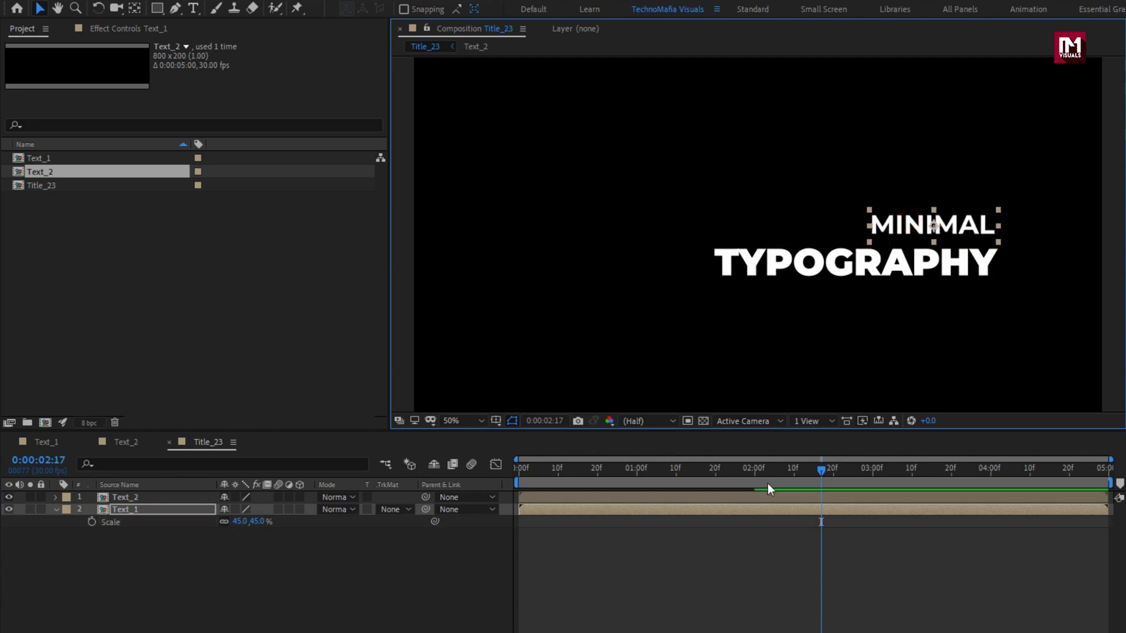
drag(768, 483, 818, 481)
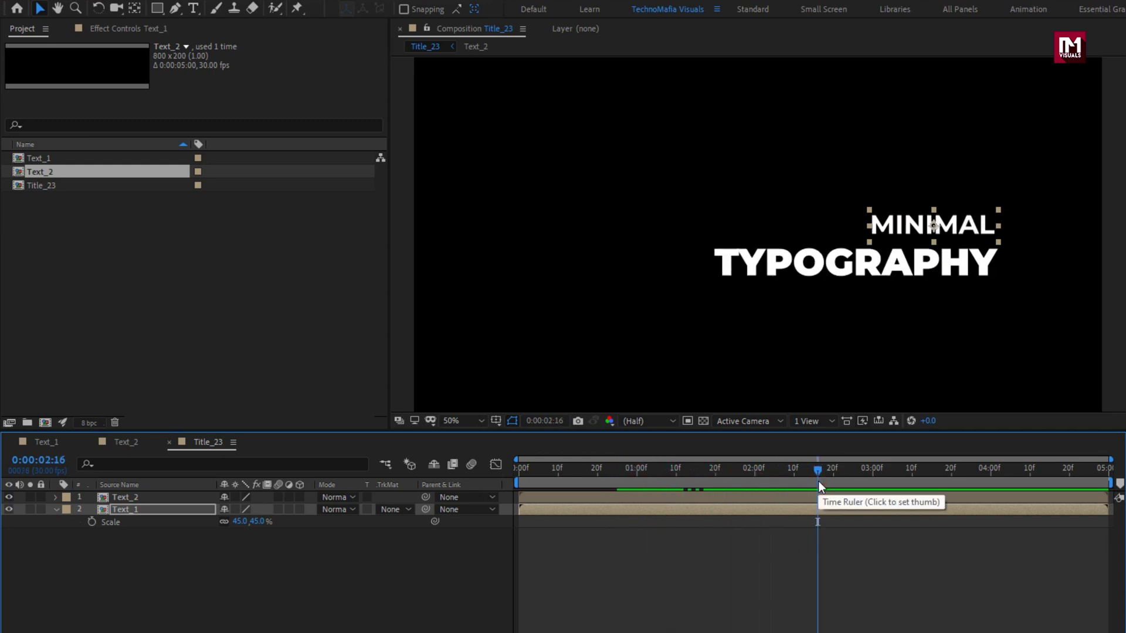
Step: Shift the Text_2 layer to start at 1:15, preview the timing up to 3:24, and deselect all layers
click(56, 509)
click(121, 498)
drag(621, 480, 695, 474)
drag(547, 497, 967, 466)
click(342, 579)
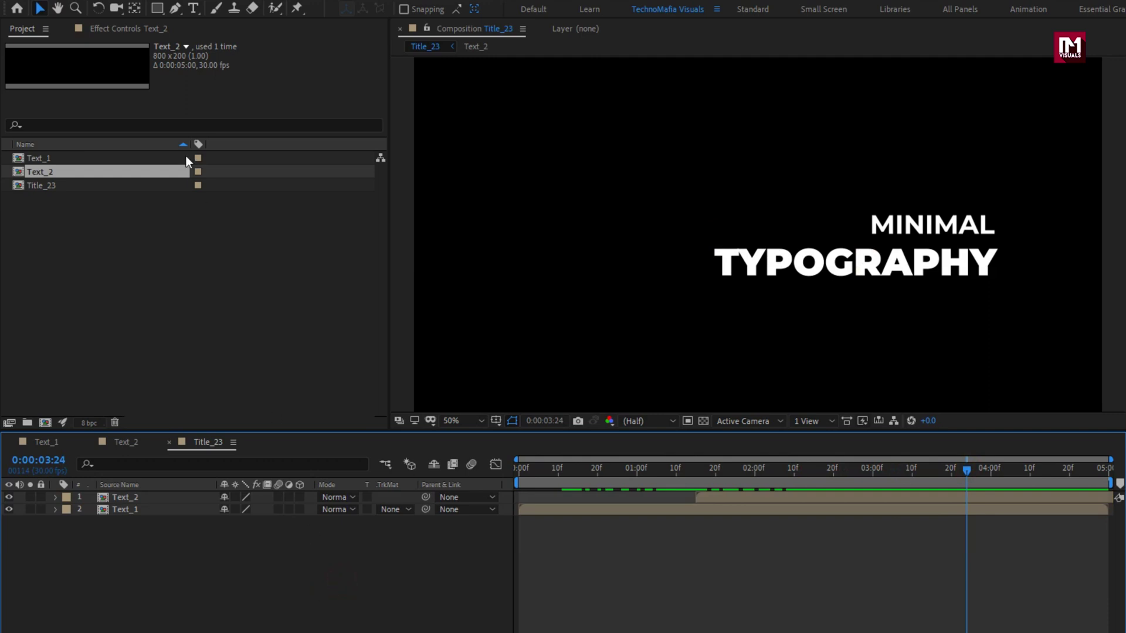
Step: Set up the Pen tool with no fill and a solid white stroke 20 px wide
click(174, 9)
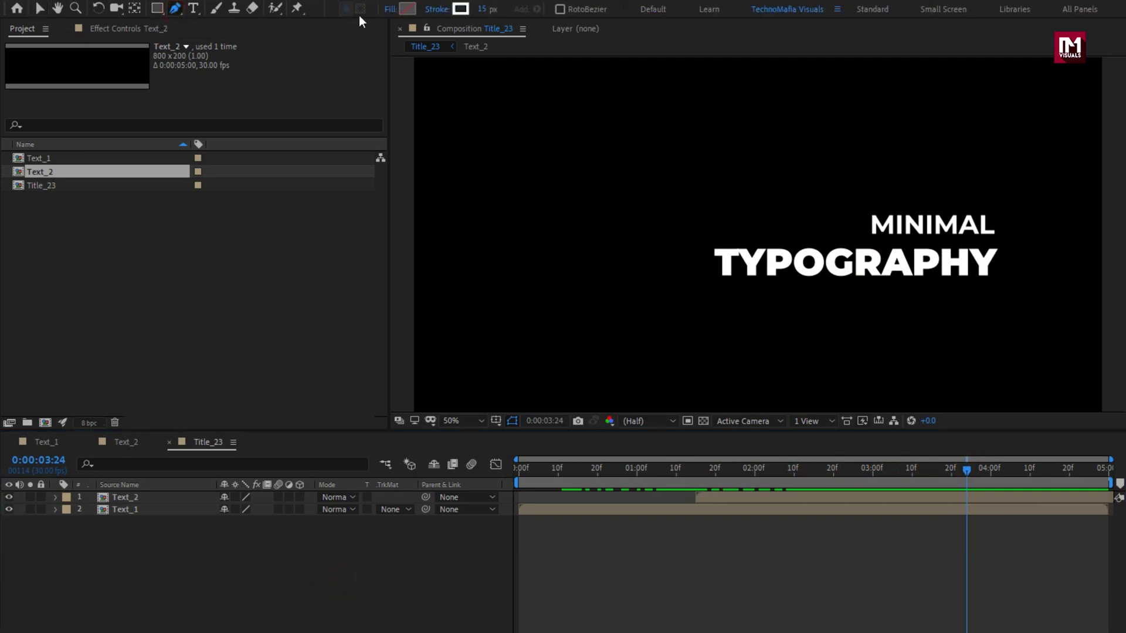
click(388, 9)
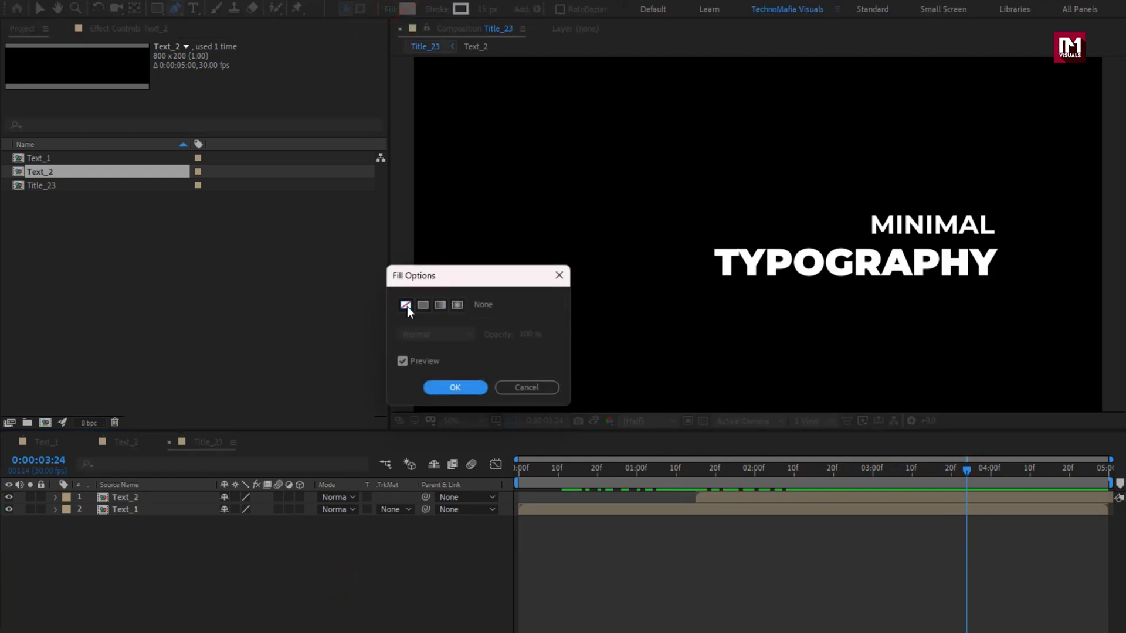
click(440, 387)
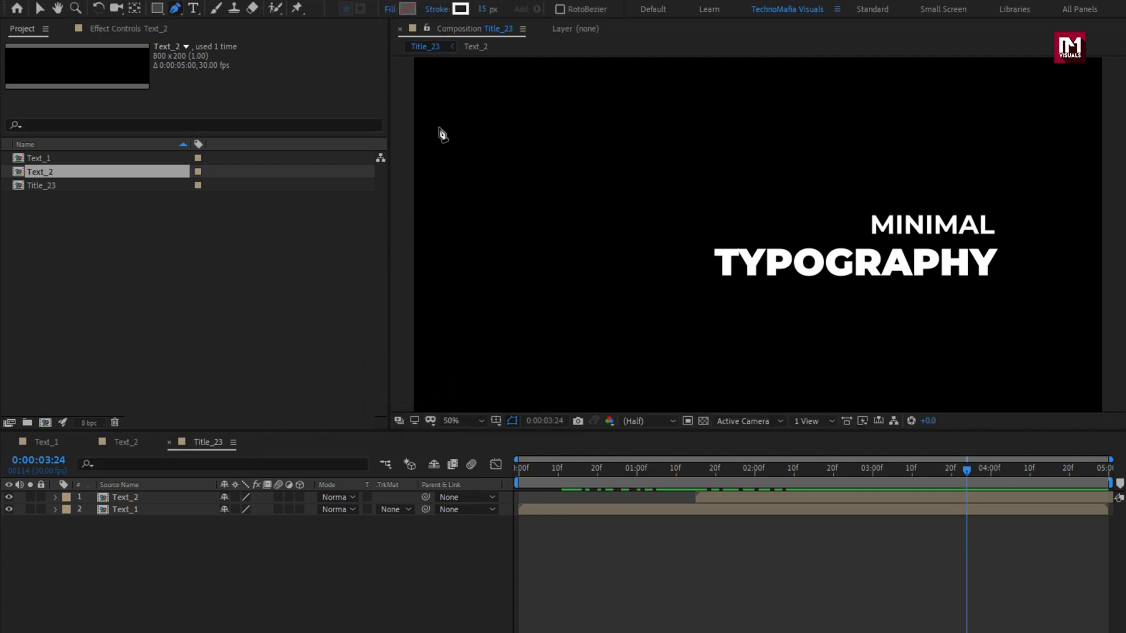
click(434, 9)
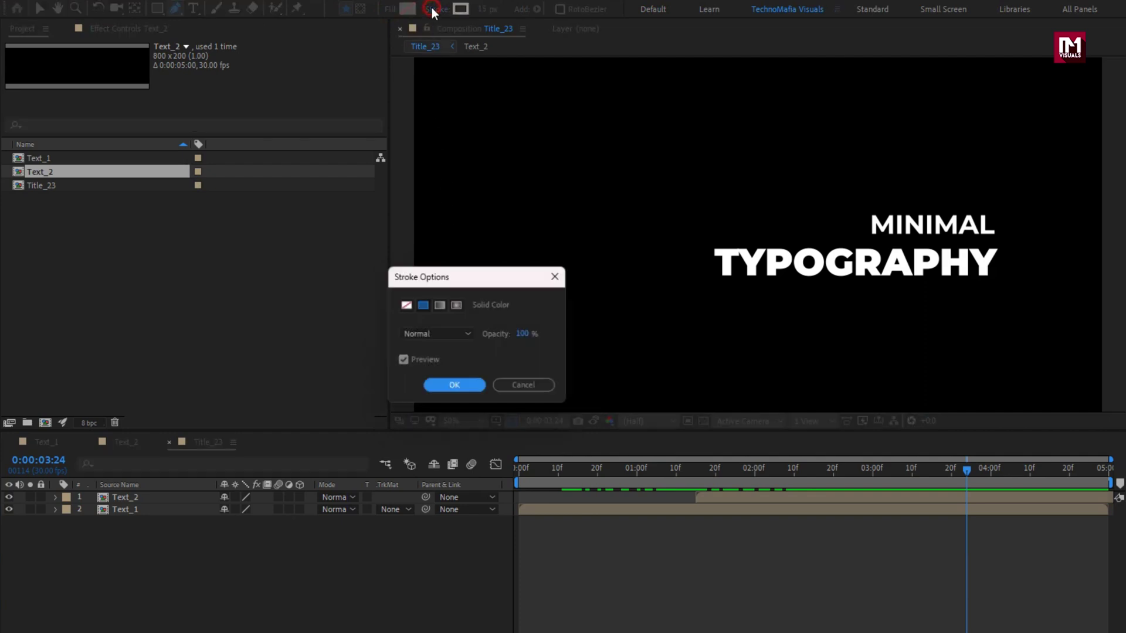
click(422, 304)
click(440, 387)
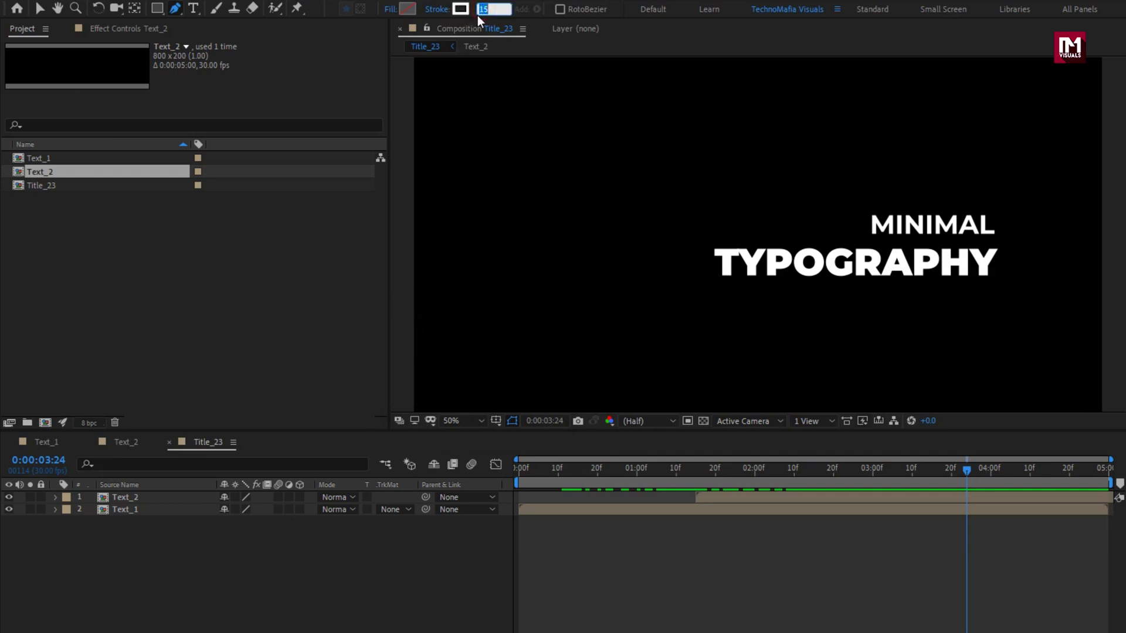
text(20)
Step: Draw a straight horizontal line from just left of MINIMAL to the left edge of TYPOGRAPHY
click(861, 225)
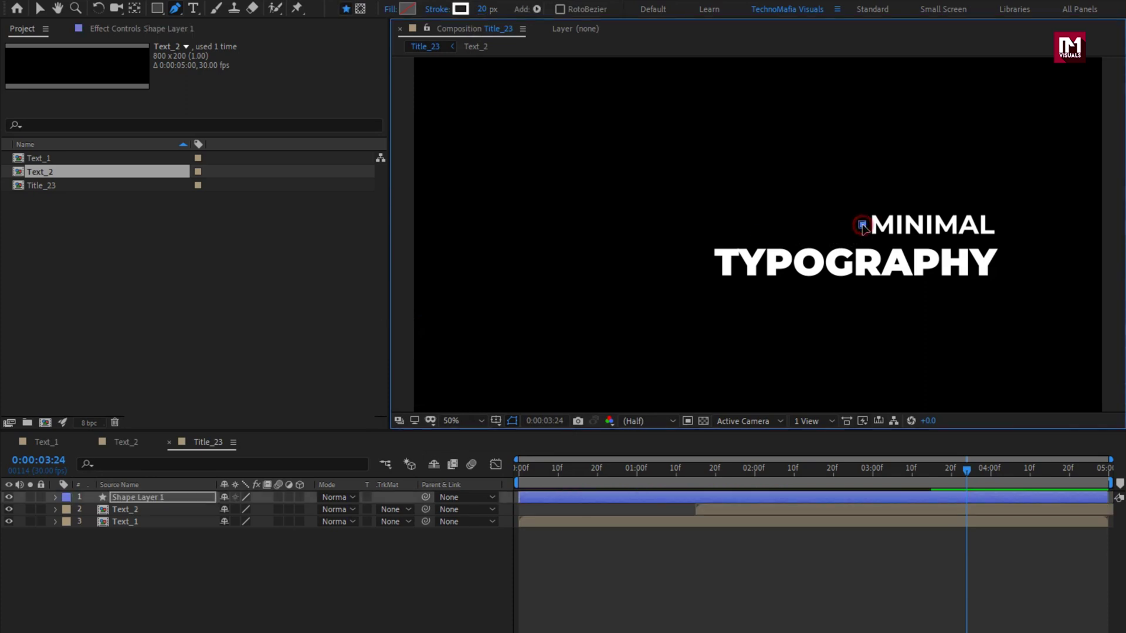
click(712, 225)
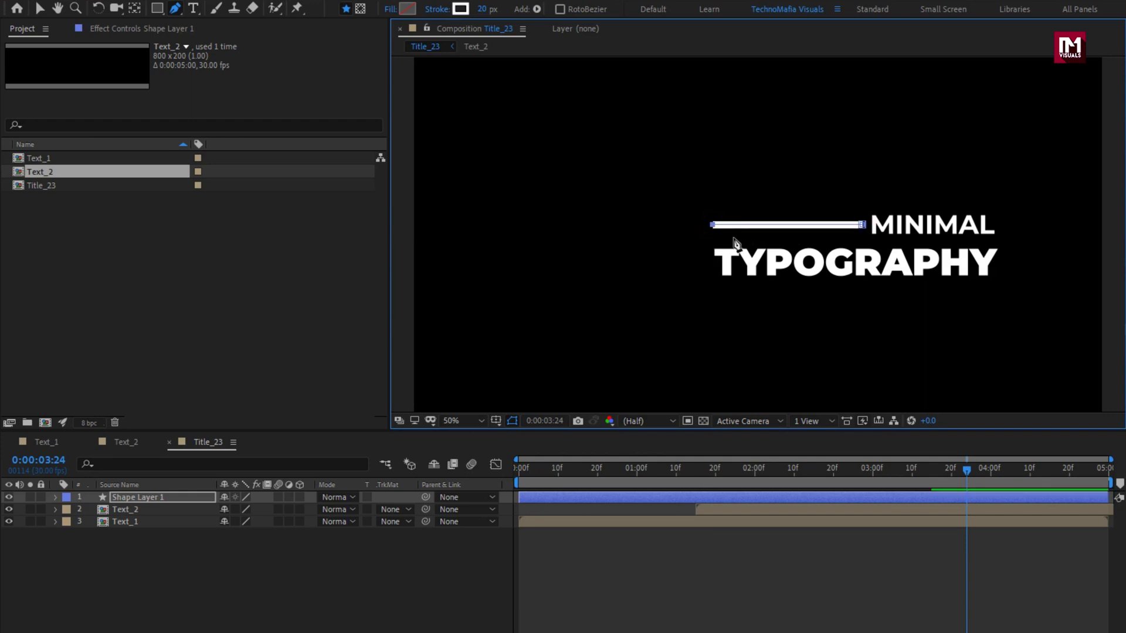
key(v)
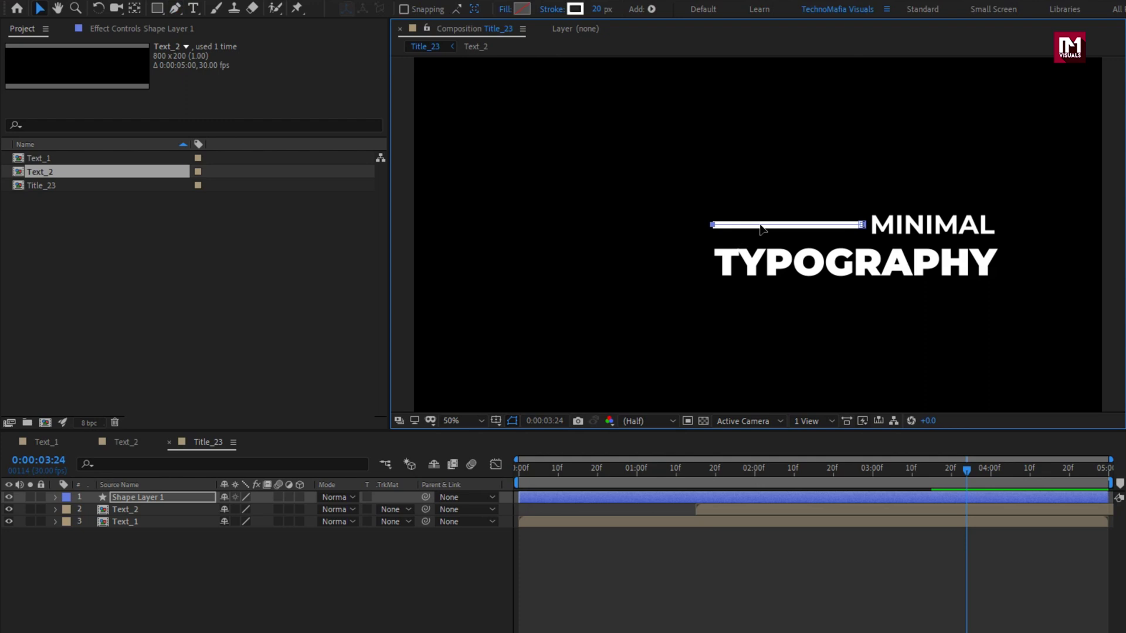
Step: Add Trim Paths to the line's shape layer and expand its properties
click(168, 497)
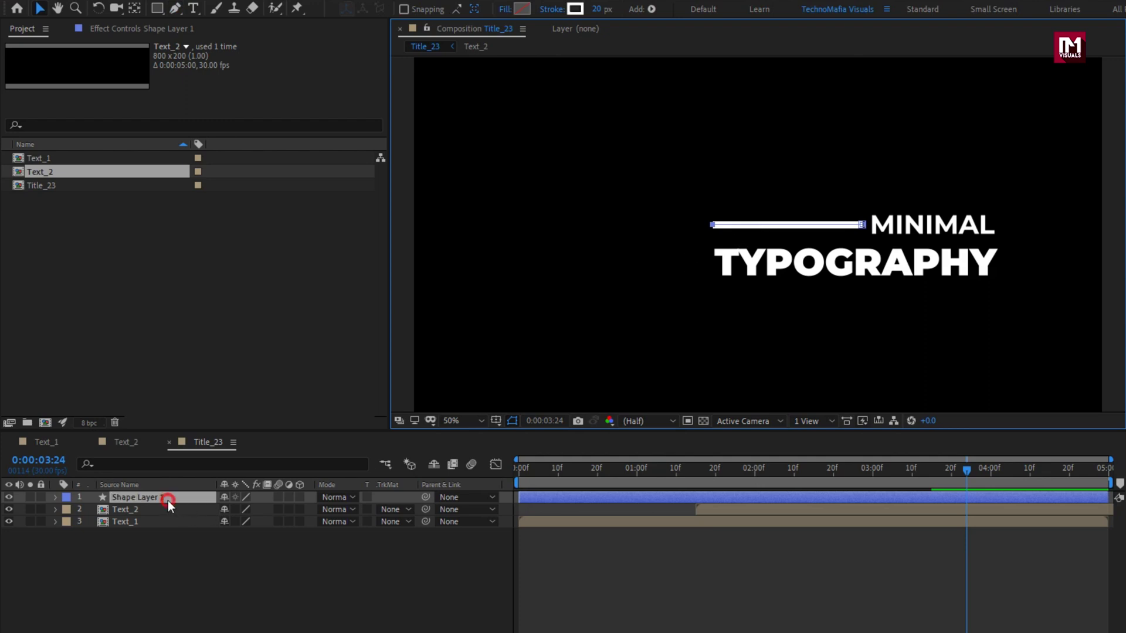
click(55, 498)
click(305, 509)
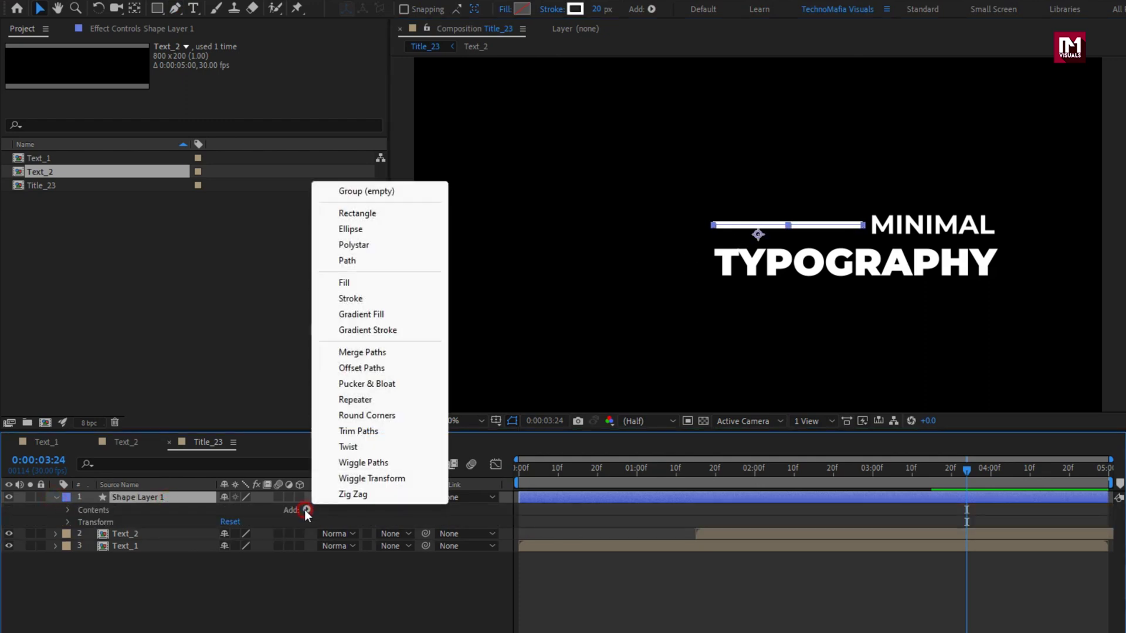
click(345, 431)
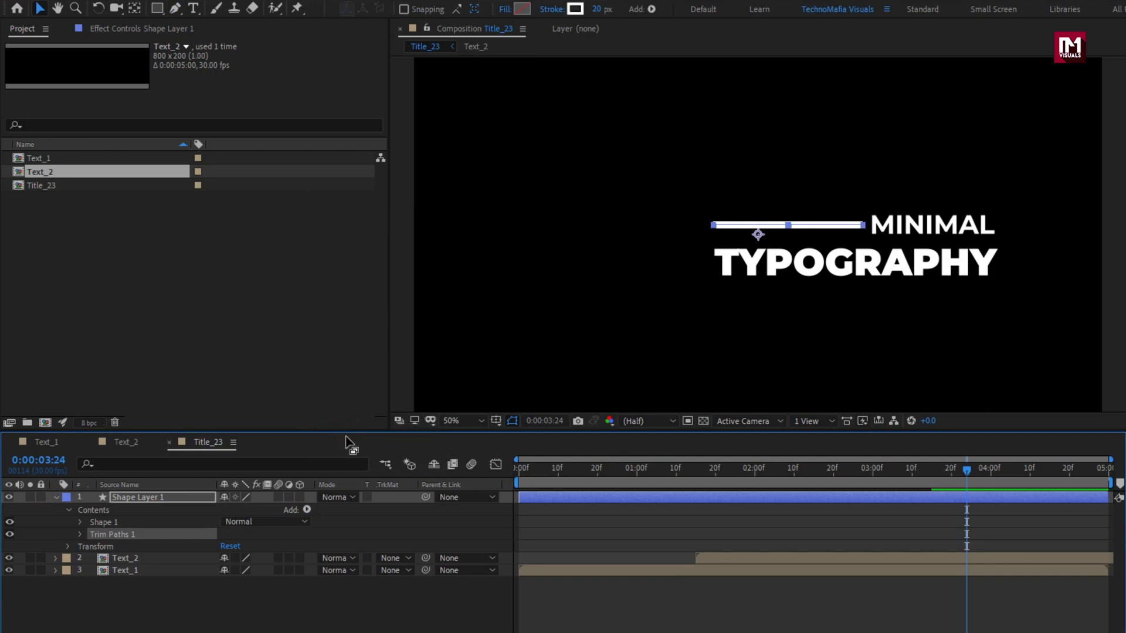
click(81, 535)
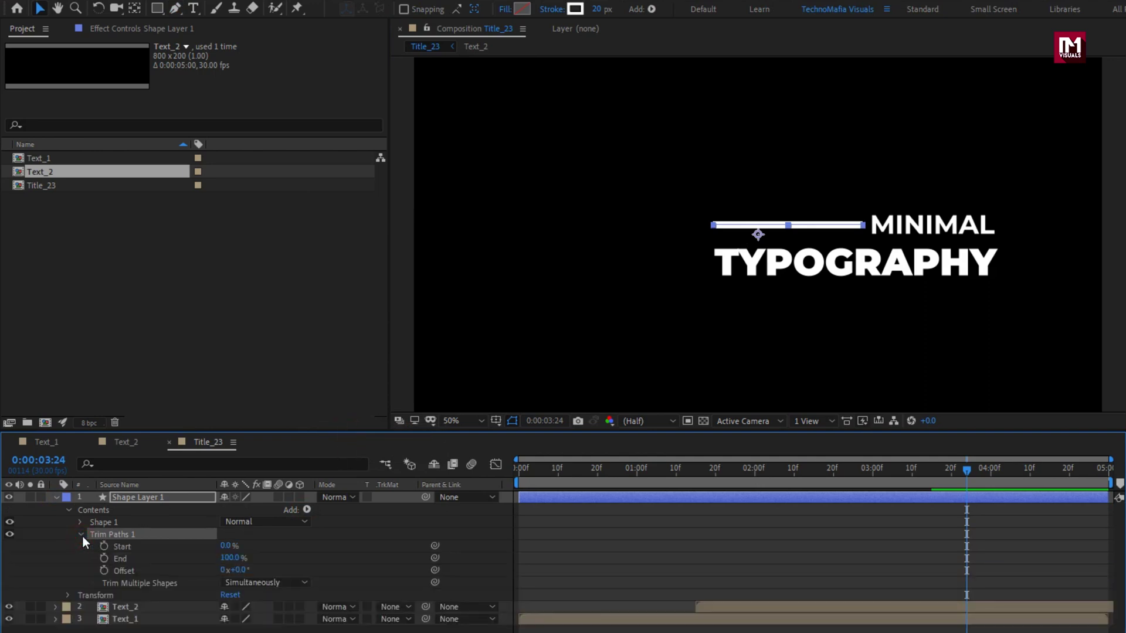
Step: Keyframe the Trim Paths Start at 0% on 1:15 and 80% on 3:00
drag(526, 469, 696, 471)
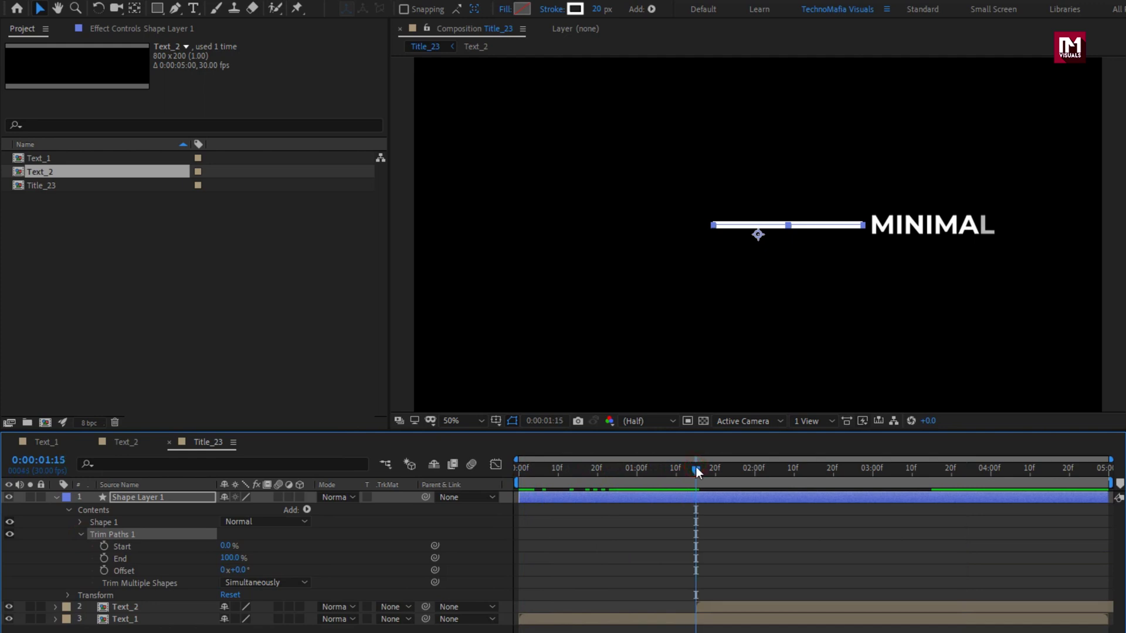
click(104, 547)
drag(777, 469, 873, 470)
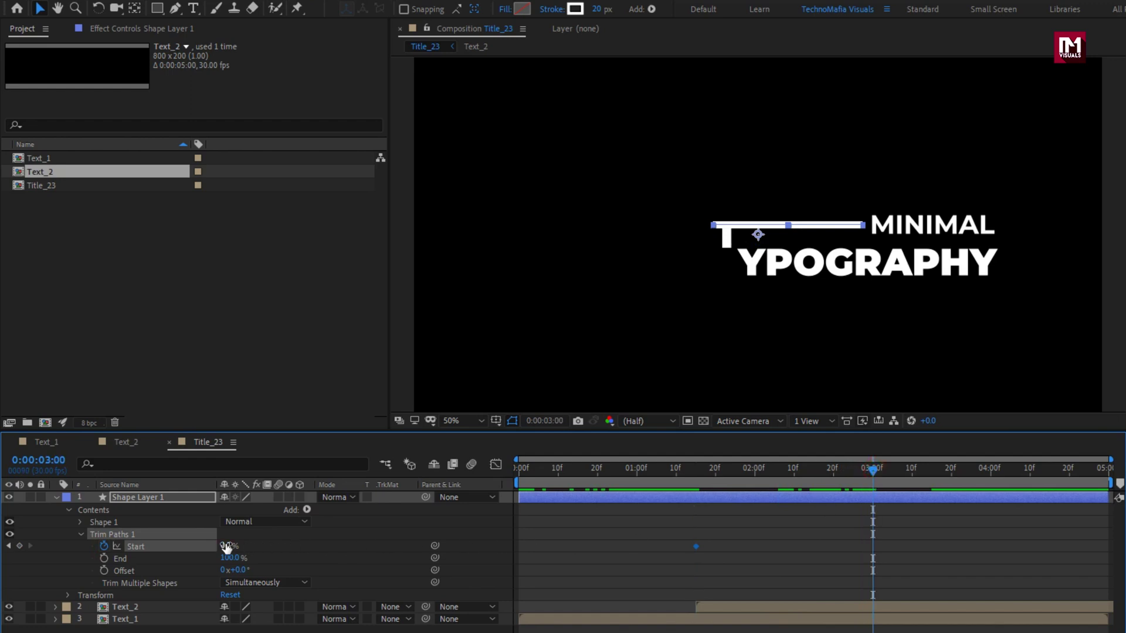
drag(225, 546, 277, 539)
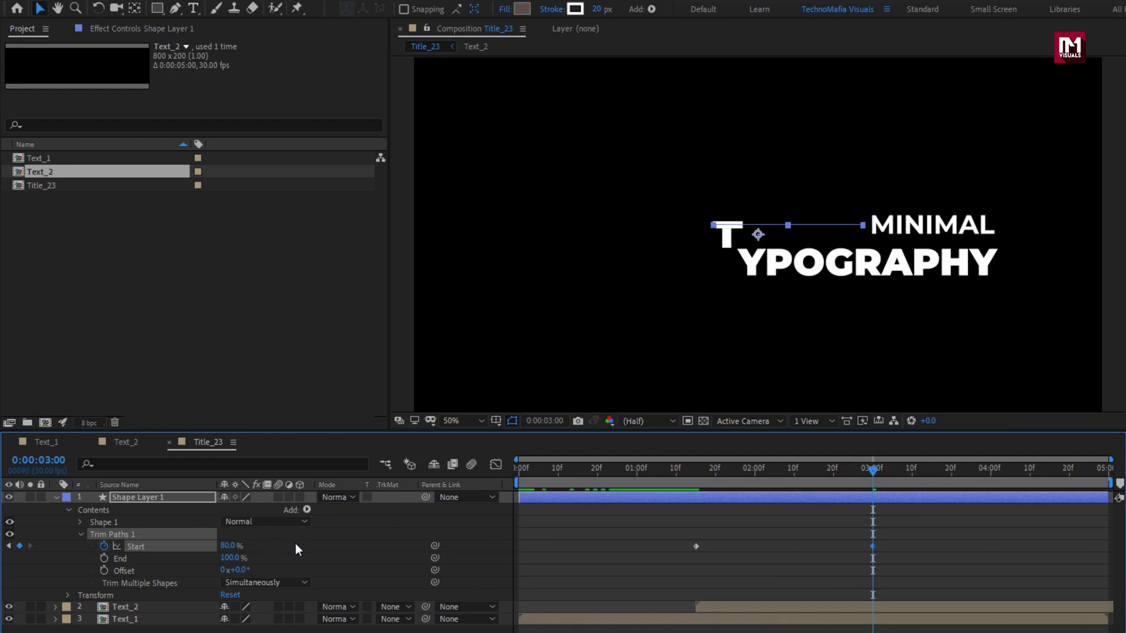
Step: Apply Easy Ease to both Start keyframes of the line's Trim Paths
drag(897, 561, 684, 526)
right_click(695, 546)
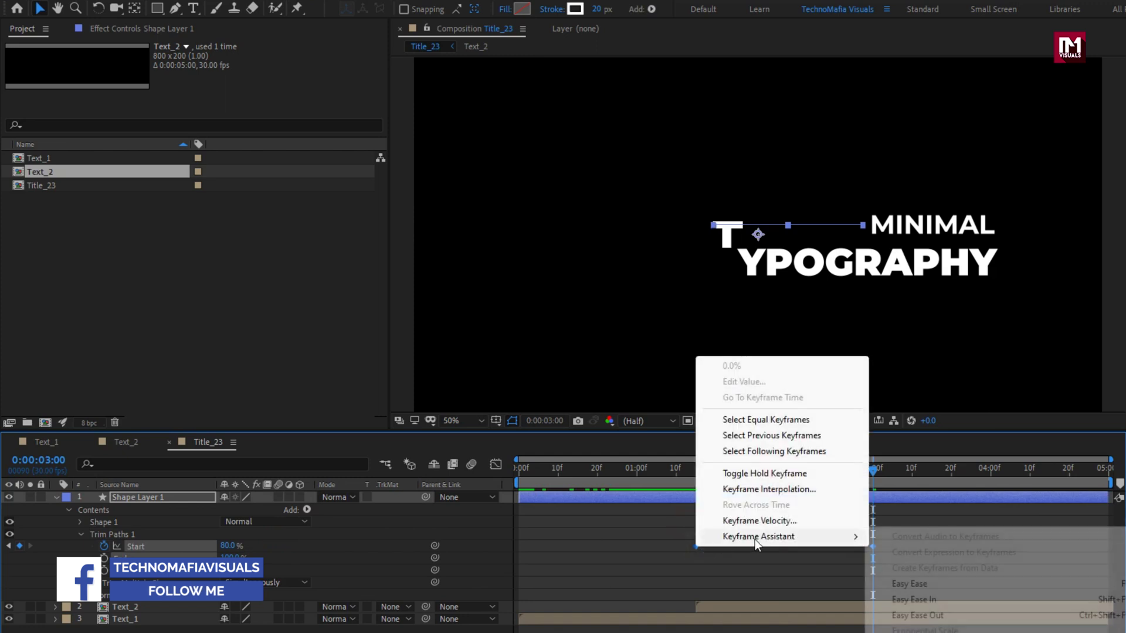
mouse_move(759, 535)
click(897, 583)
Step: Stretch the Start speed handles inward in the graph editor to form a sharp mid-way peak, then close the graph
click(497, 390)
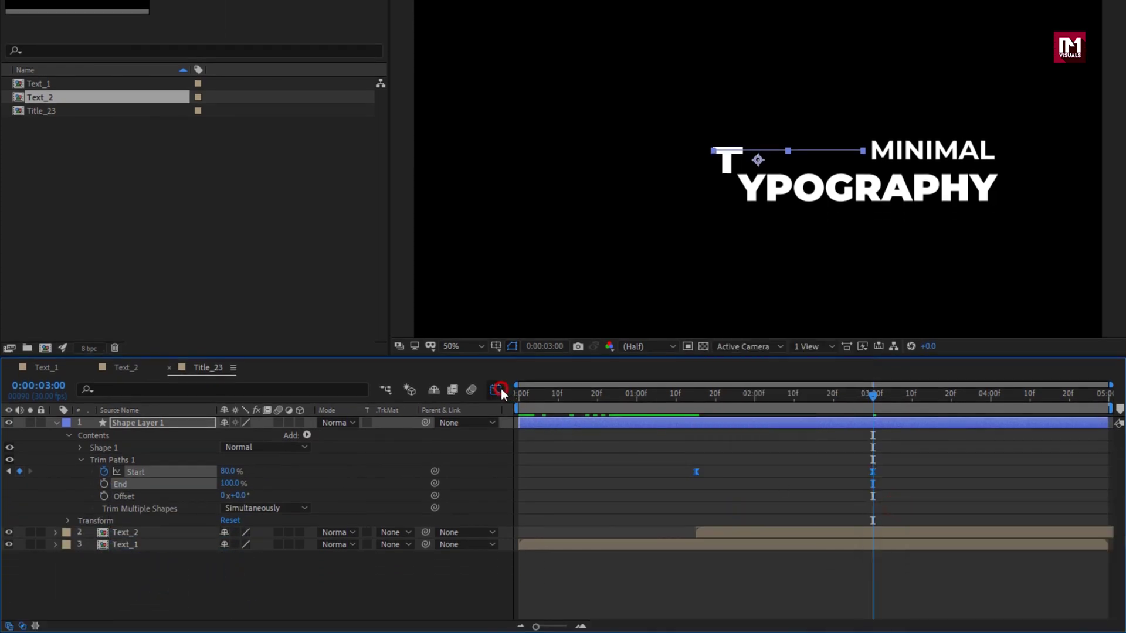
click(870, 582)
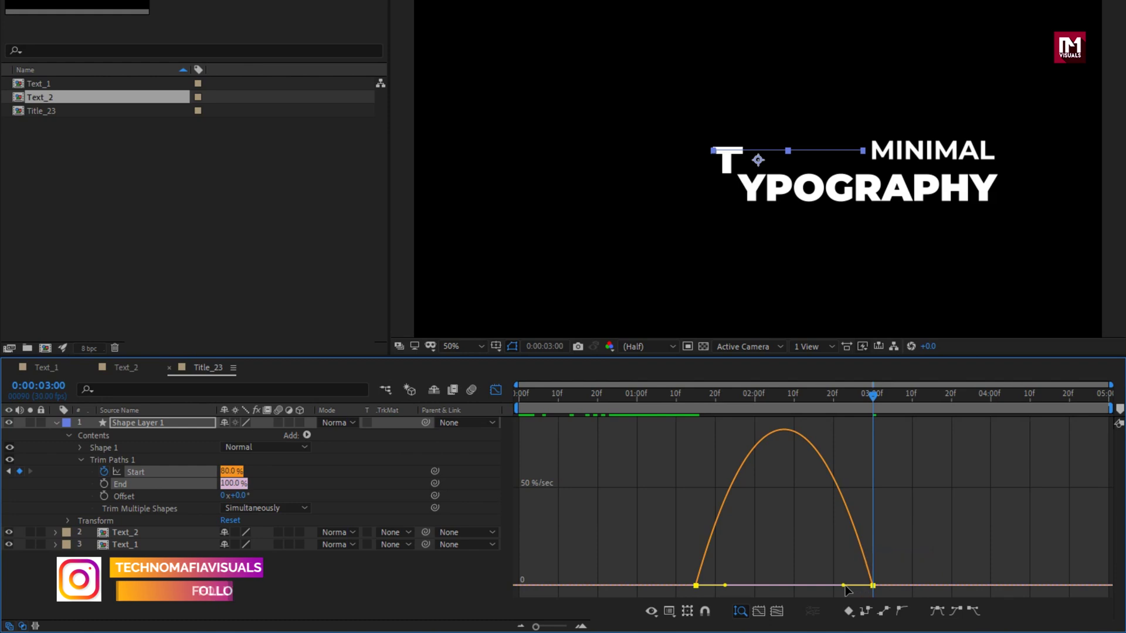
drag(813, 585, 772, 585)
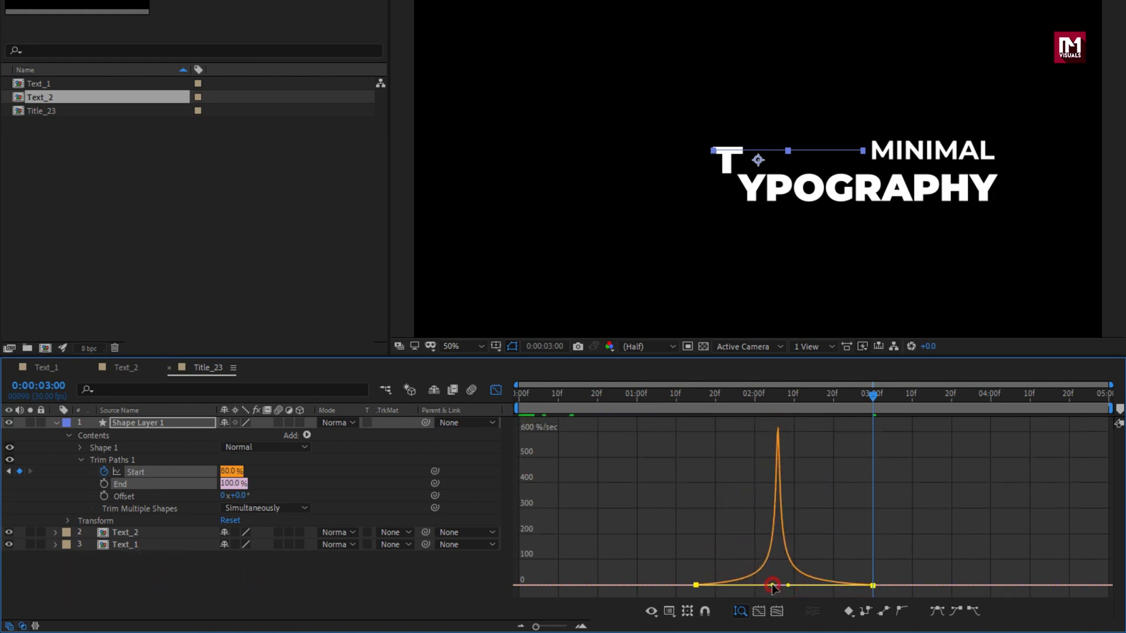
click(496, 389)
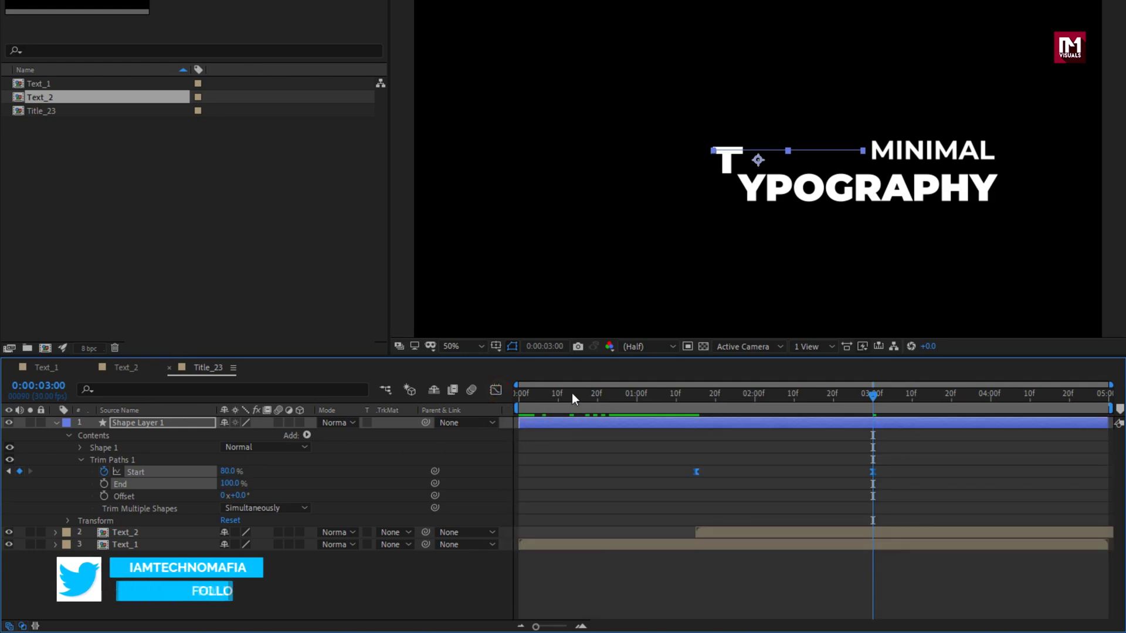
Step: Keyframe the Trim Paths End at 100% on 2:00 and 0% on the first frame
drag(657, 394, 753, 404)
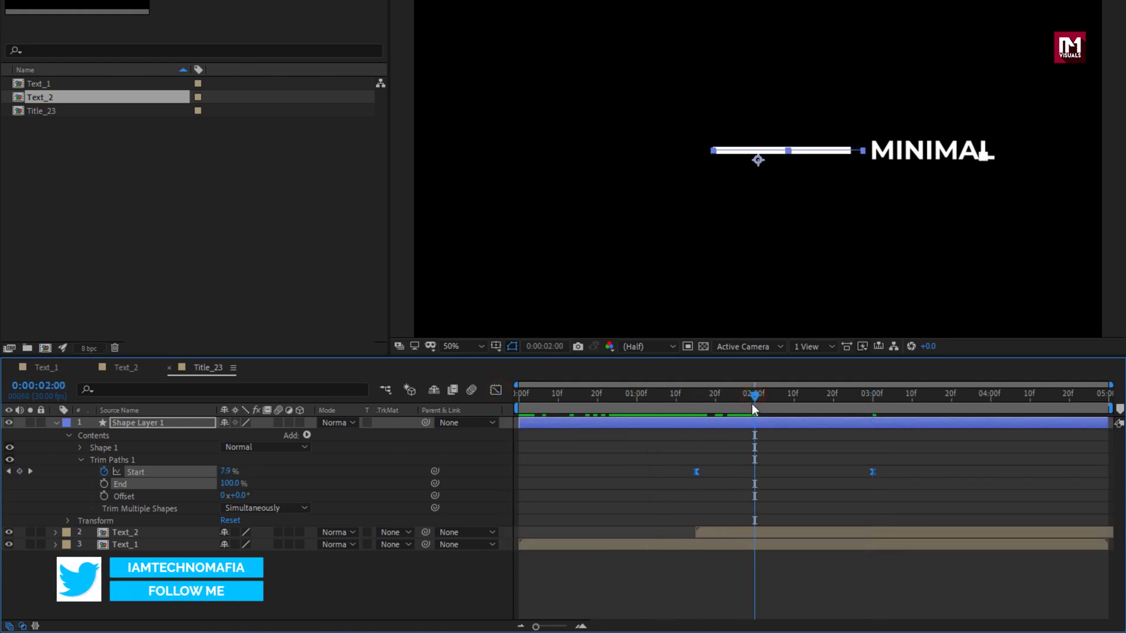
click(105, 484)
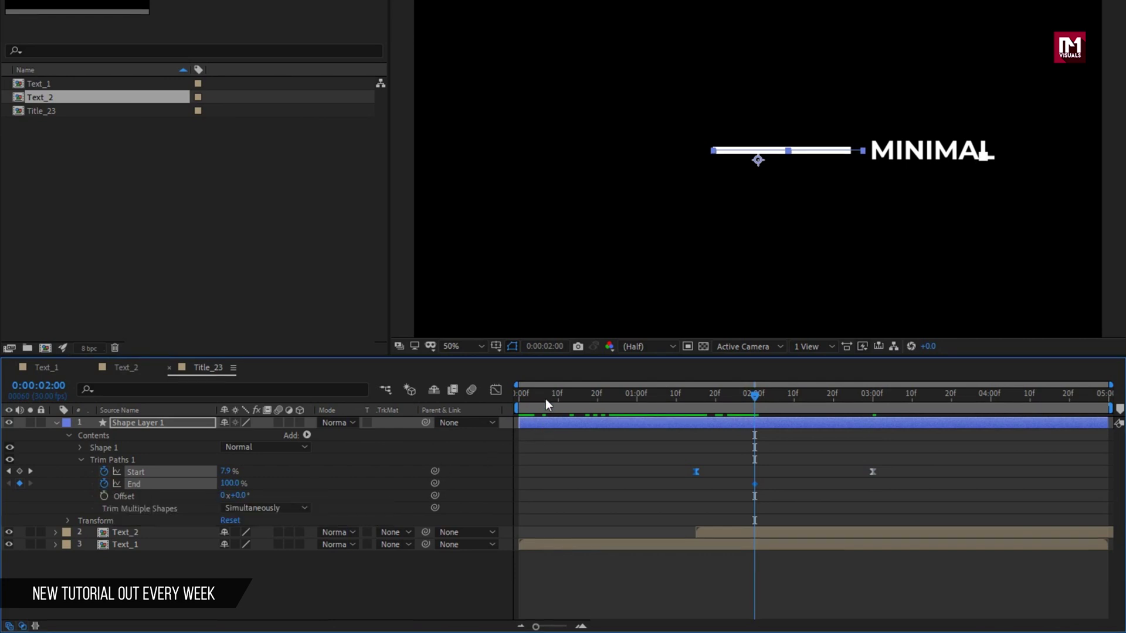
drag(545, 399, 475, 396)
drag(230, 489, 111, 485)
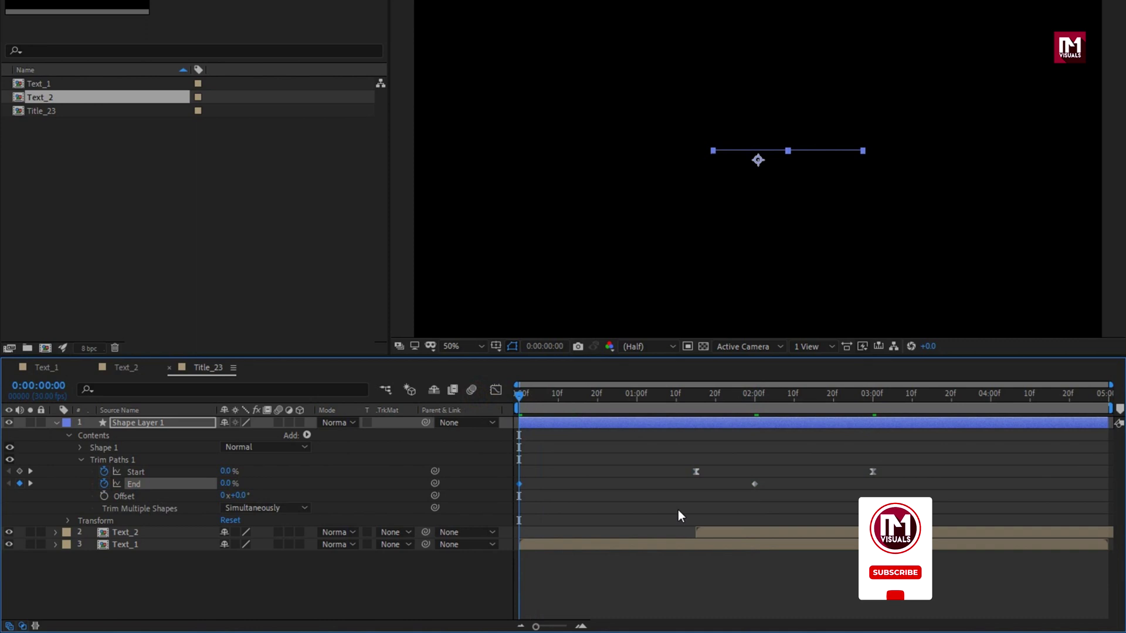
Step: Apply Easy Ease to both End keyframes of the line's Trim Paths
drag(773, 498, 516, 486)
right_click(518, 485)
mouse_move(572, 475)
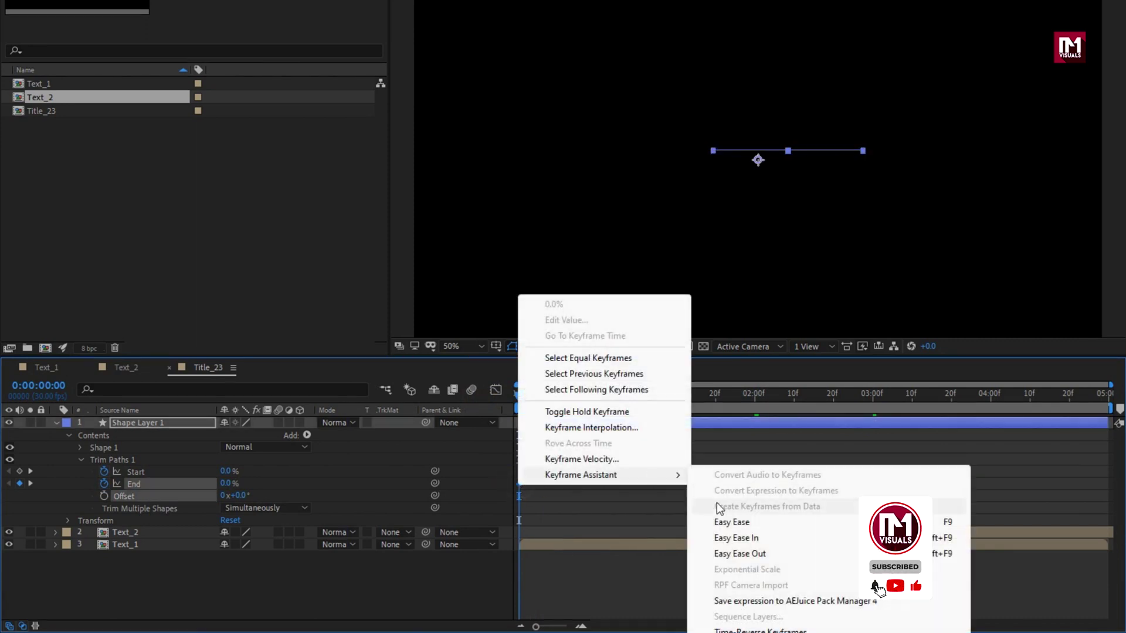
click(727, 520)
Step: Stretch the End speed handles inward in the graph editor to form a sharp peak near 1:00, close the graph, and preview the line
click(498, 389)
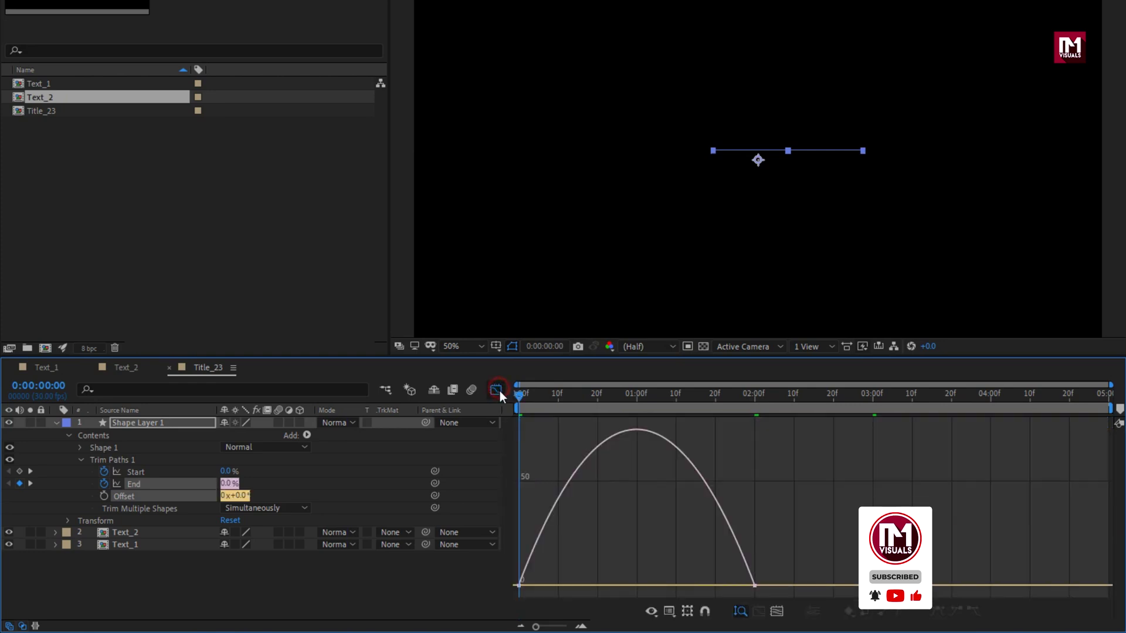
click(743, 562)
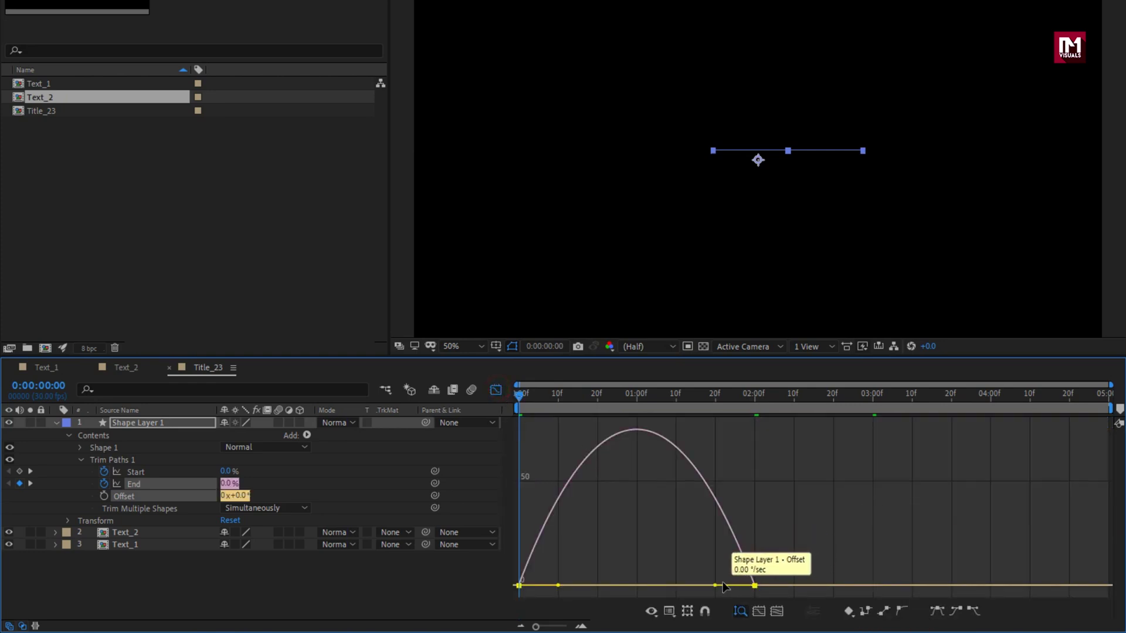
drag(715, 586, 646, 585)
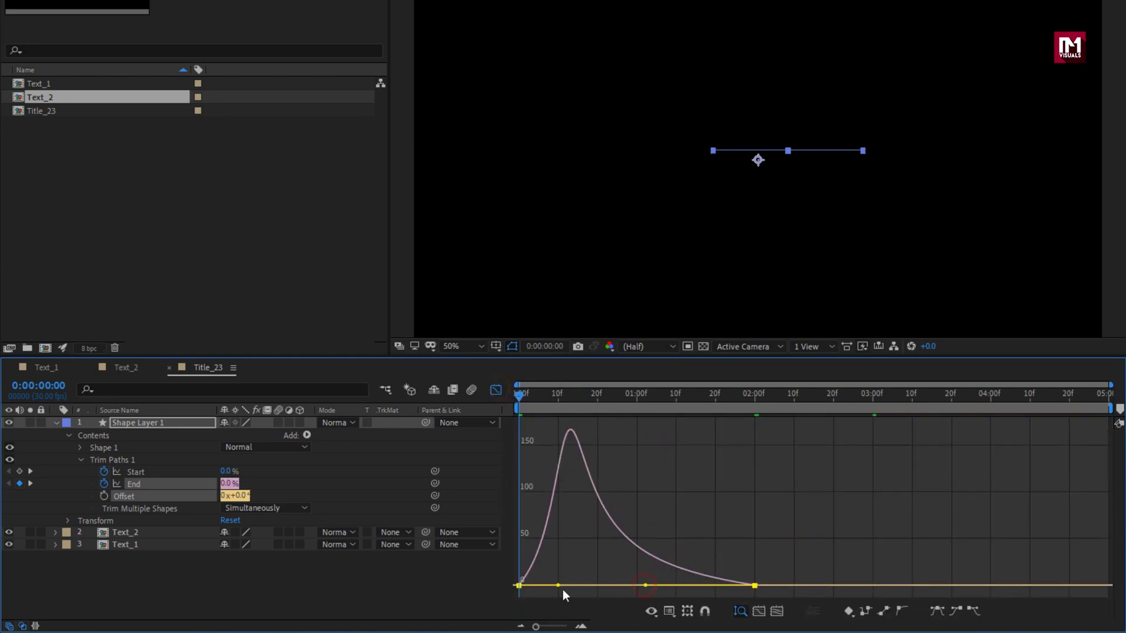
drag(558, 585, 621, 587)
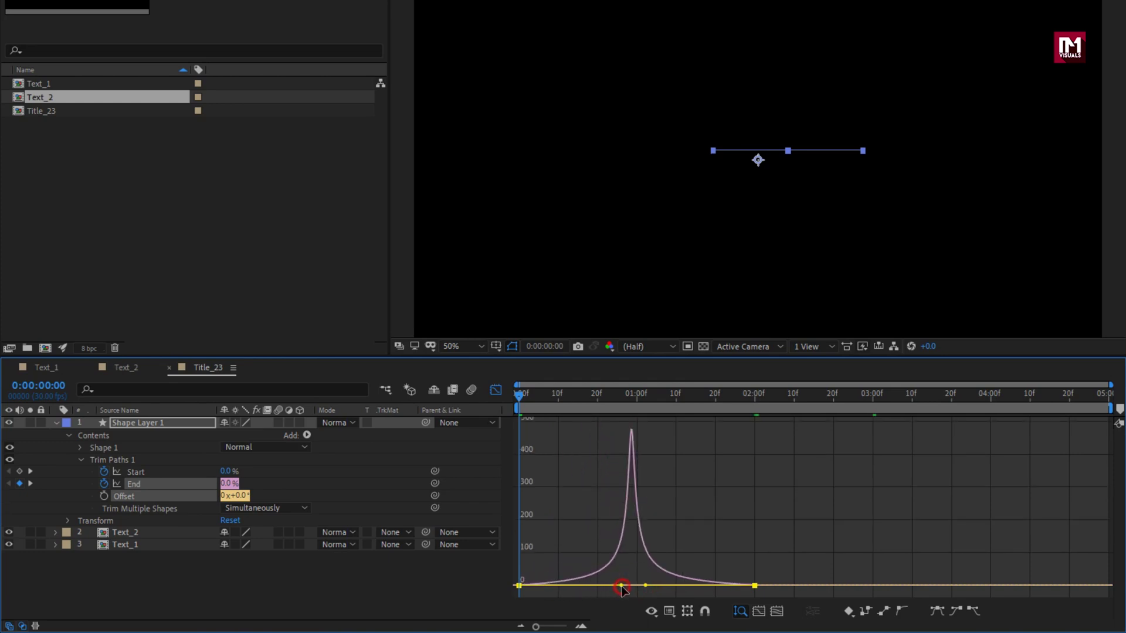
click(496, 389)
drag(520, 402, 652, 408)
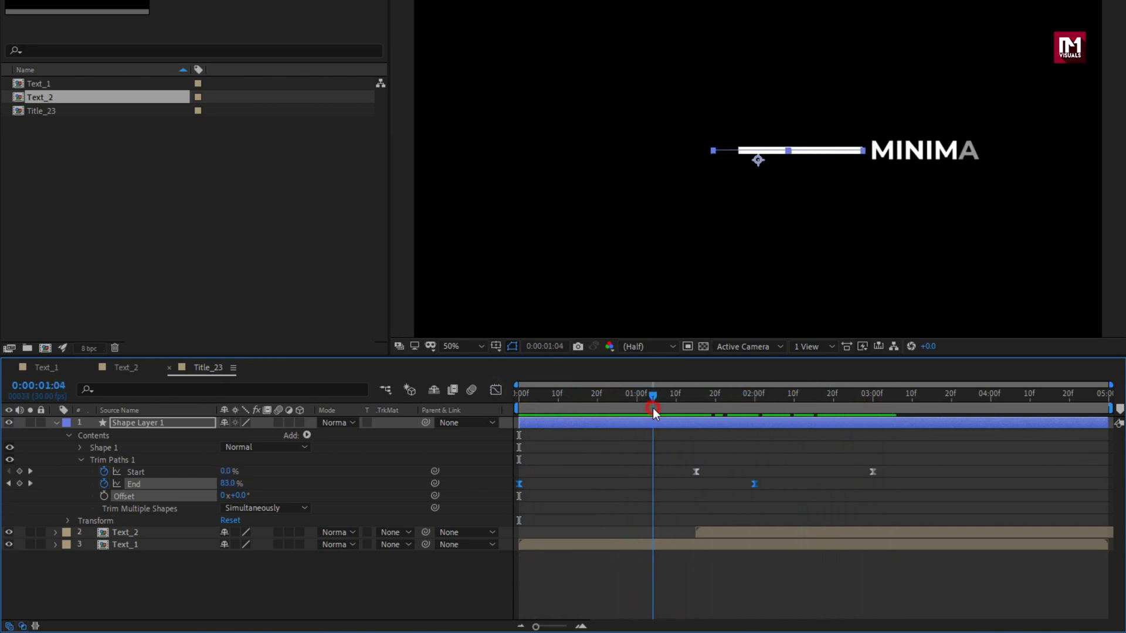
Step: Reverse the direction of Path 1 in the line's Shape 1, check the animation up to 3:05, and collapse the layer
click(83, 456)
click(82, 447)
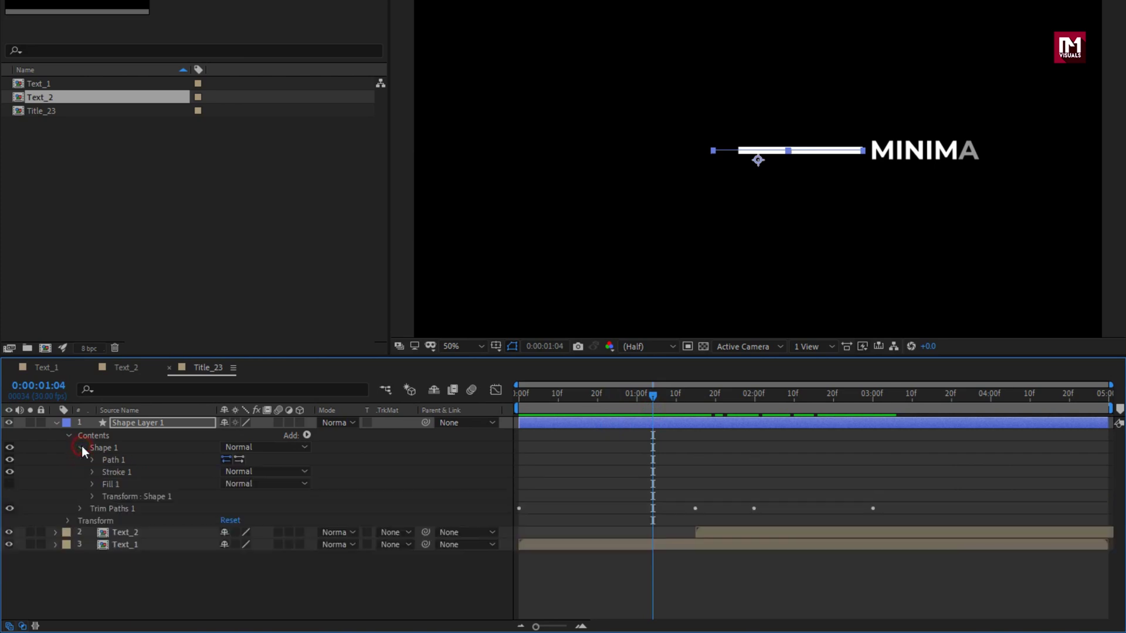
click(240, 458)
drag(586, 396, 893, 391)
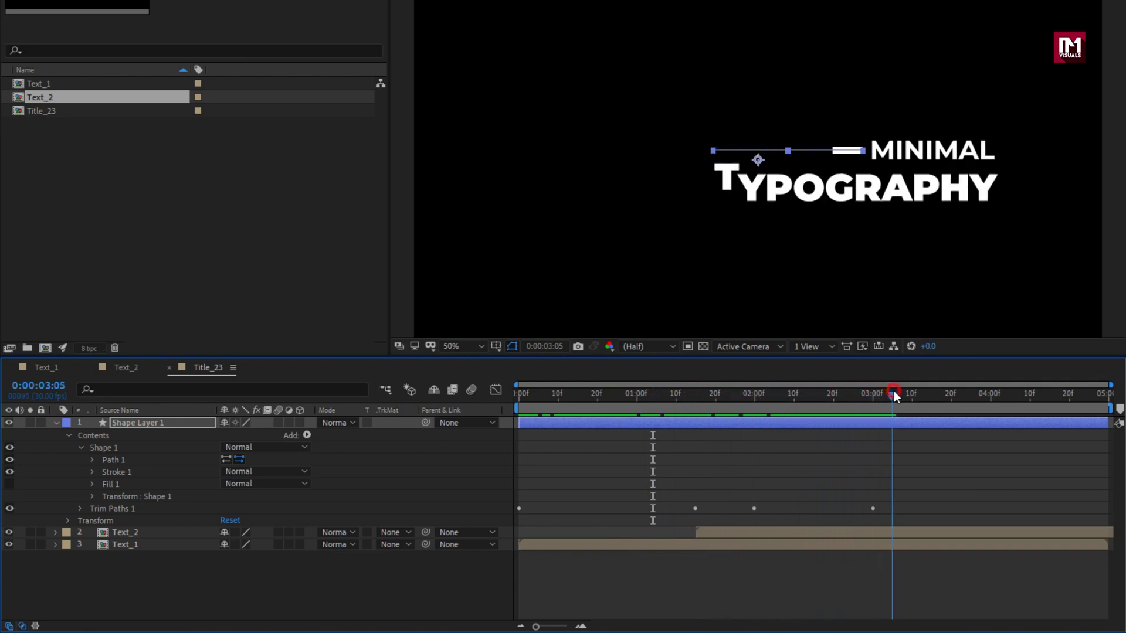
click(55, 424)
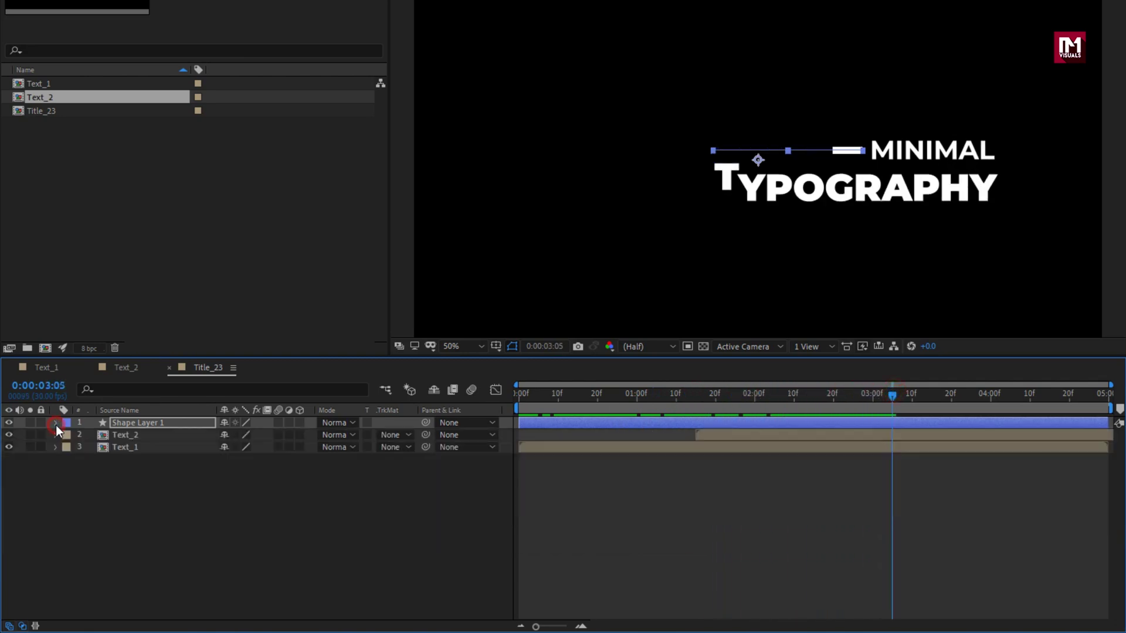
Step: Add a null object to the Title_23 composition
click(109, 464)
right_click(146, 469)
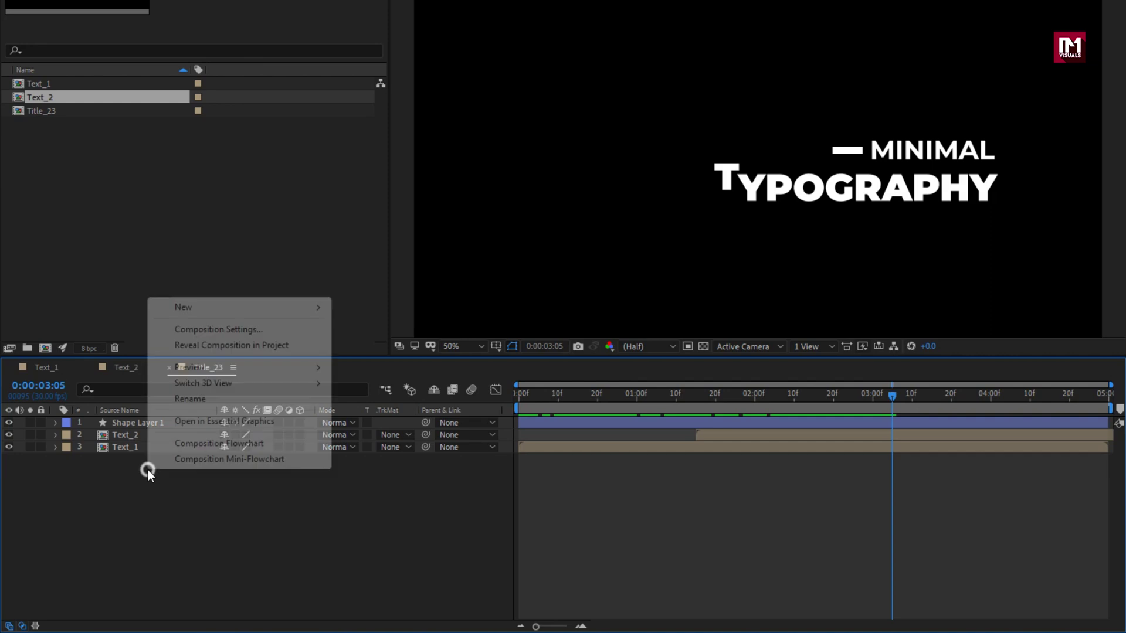
mouse_move(171, 307)
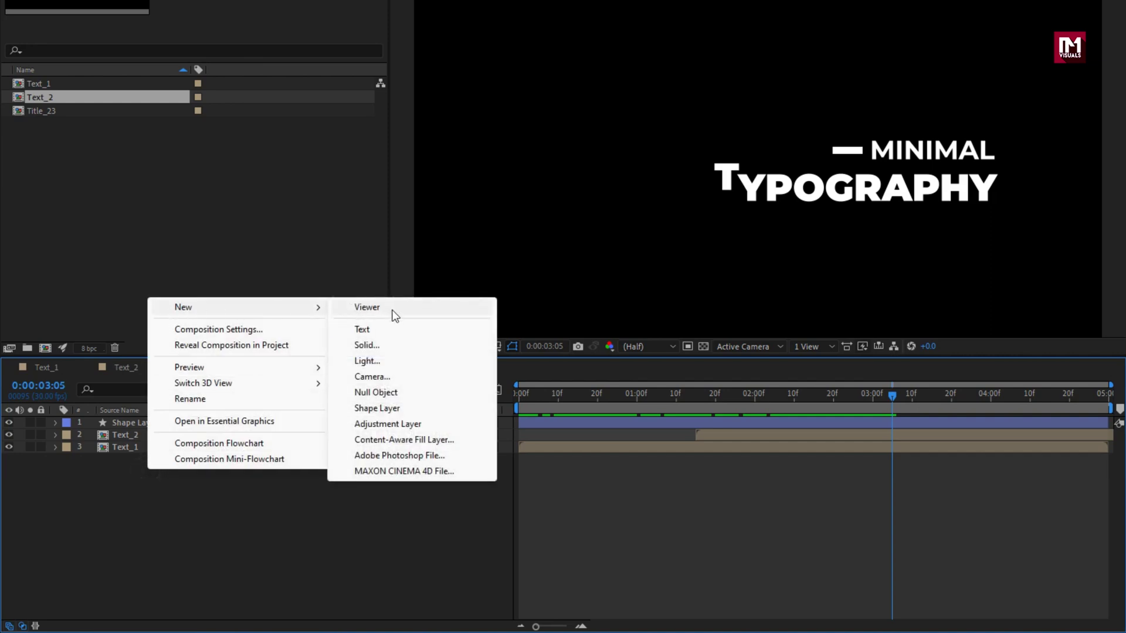
click(397, 388)
Step: Parent the Text_1 layer and Shape Layer 1 to Null 1
click(172, 457)
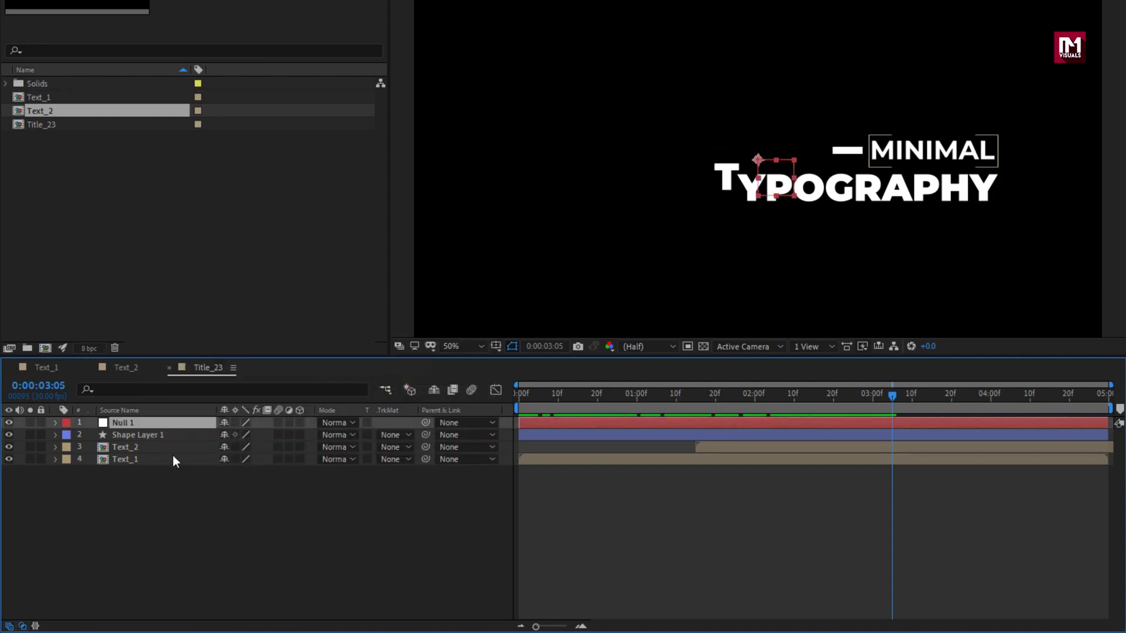
click(446, 461)
click(465, 494)
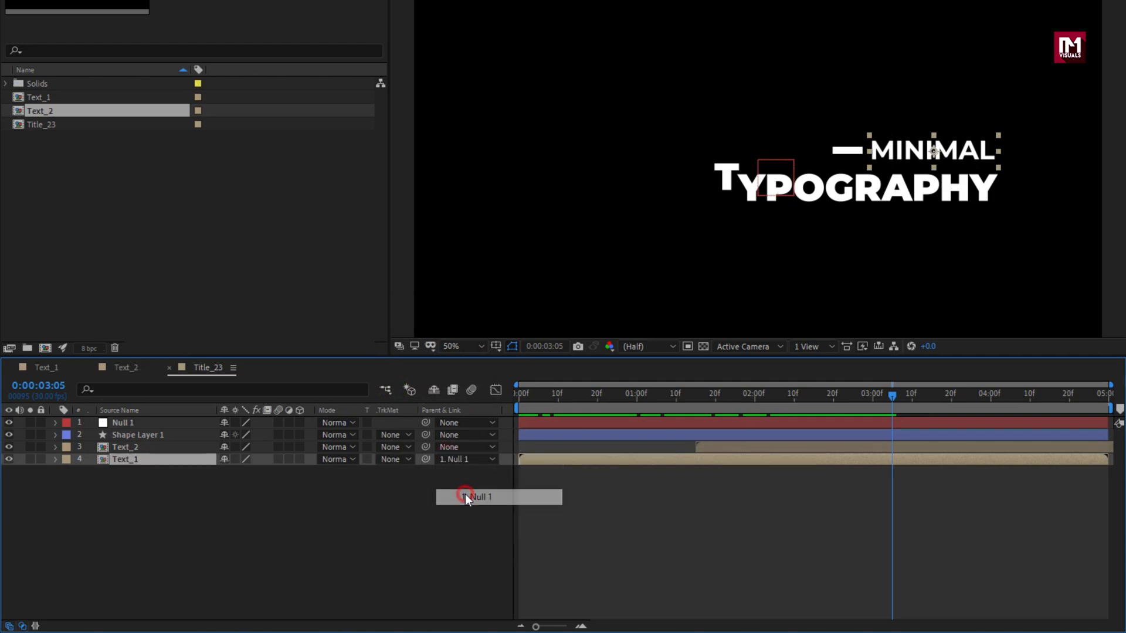
click(152, 434)
click(444, 435)
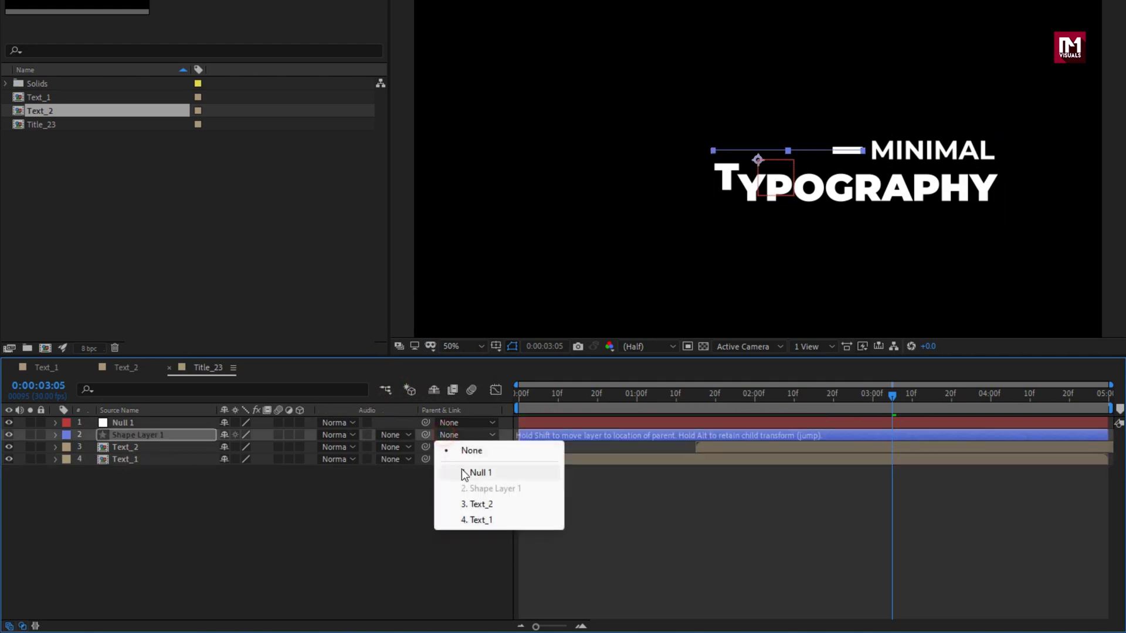
click(462, 471)
Step: Keyframe the Position of Null 1 at 960, 540 on 3:00 and at 420, 540 on 1:15
click(160, 422)
key(p)
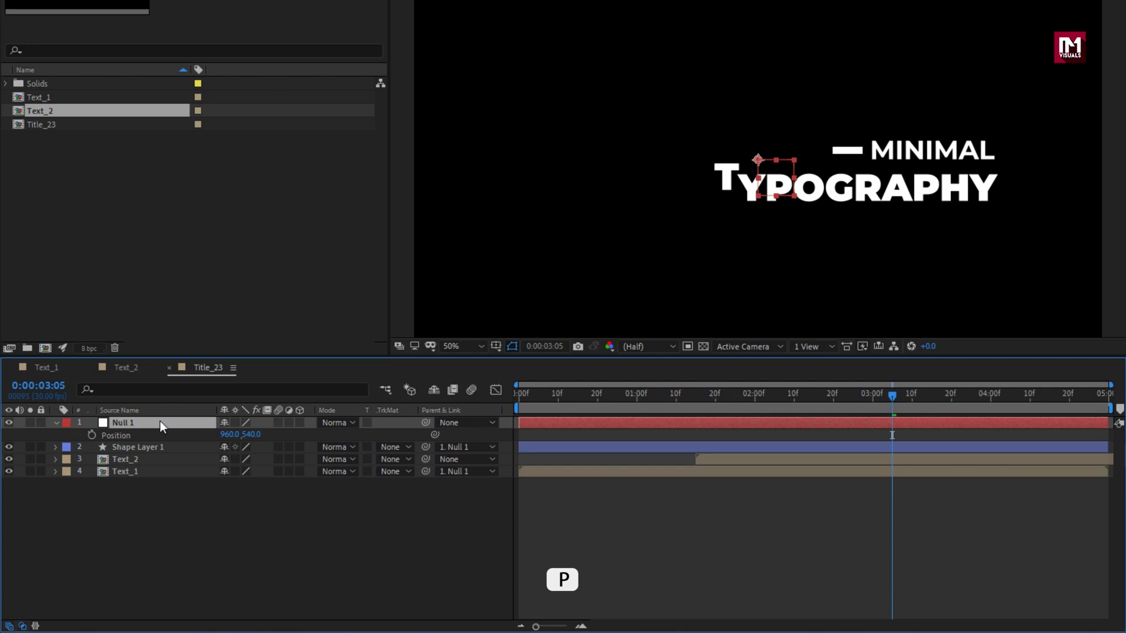
drag(892, 396, 874, 405)
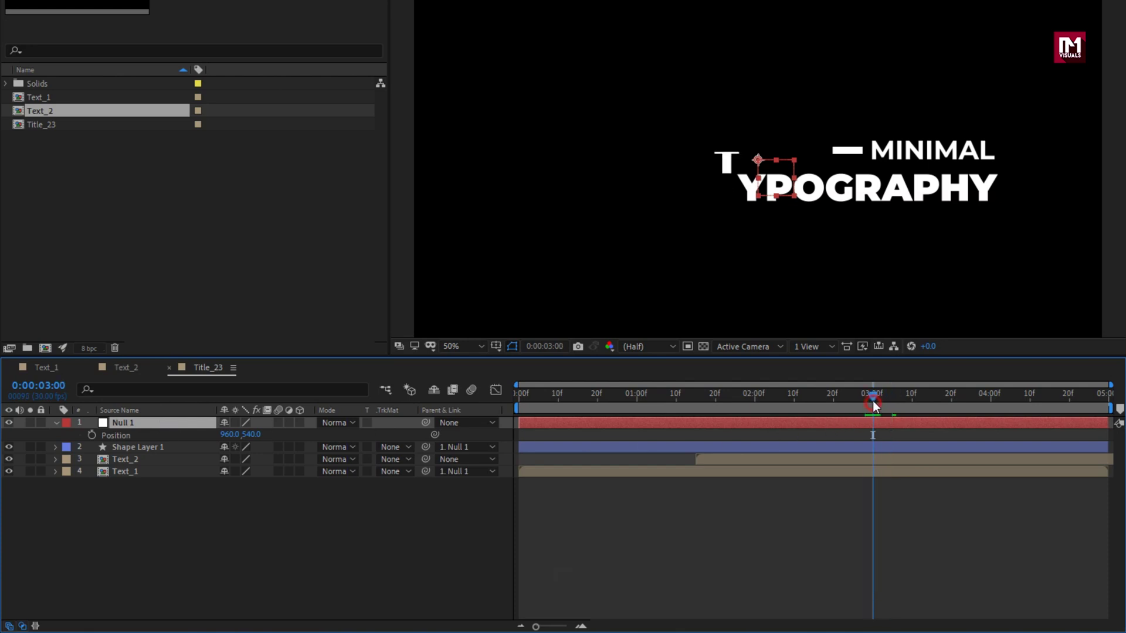
click(92, 435)
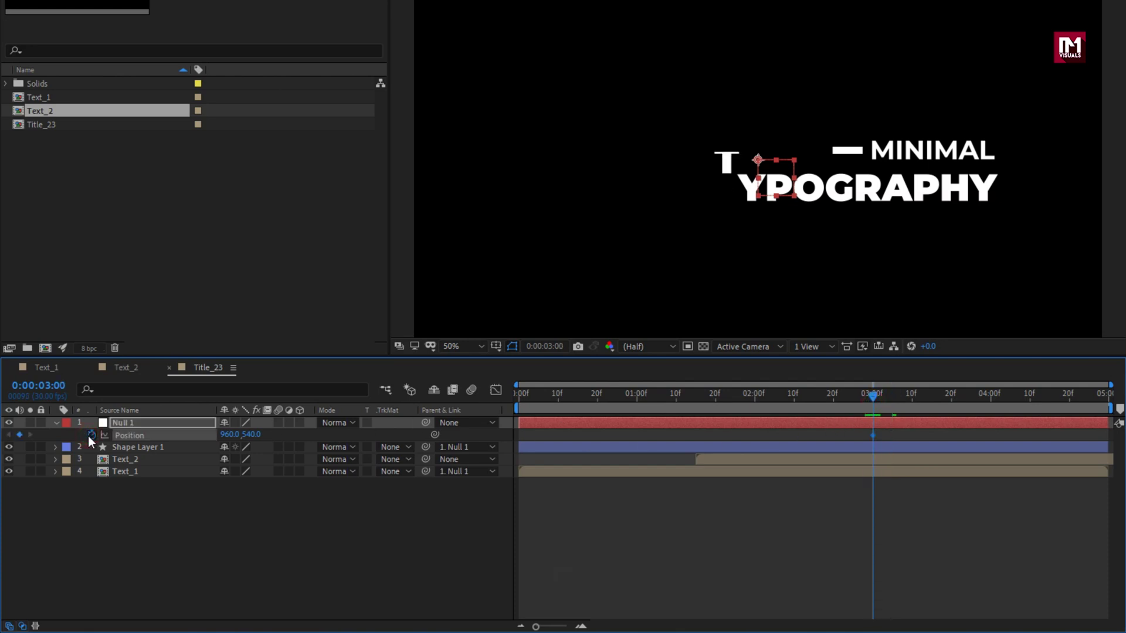
drag(682, 397, 695, 395)
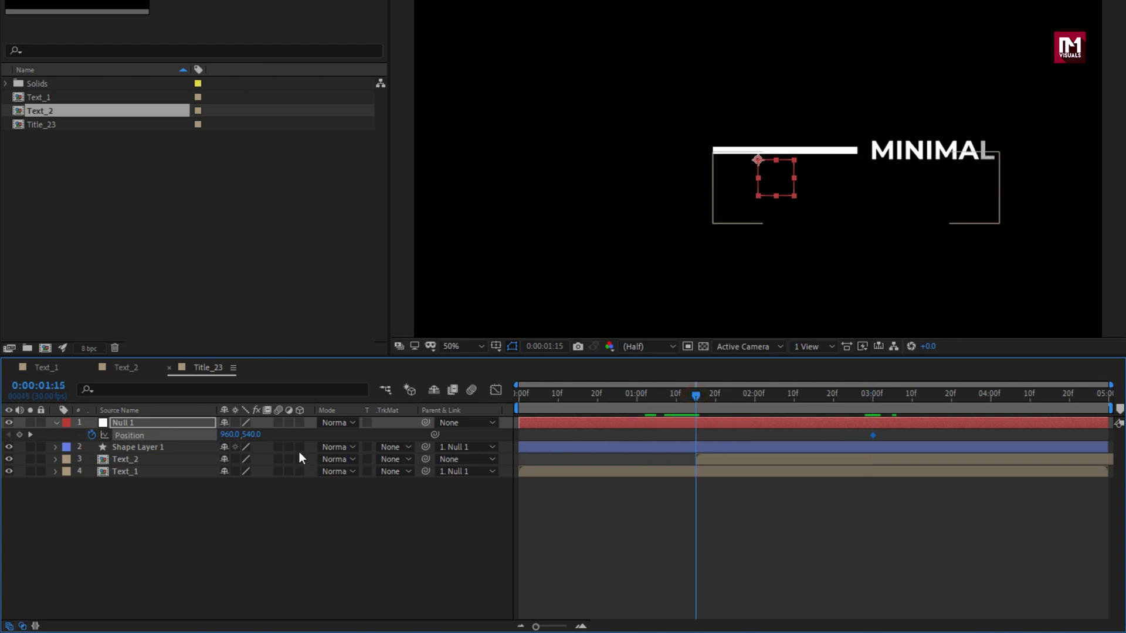
drag(235, 440, 173, 437)
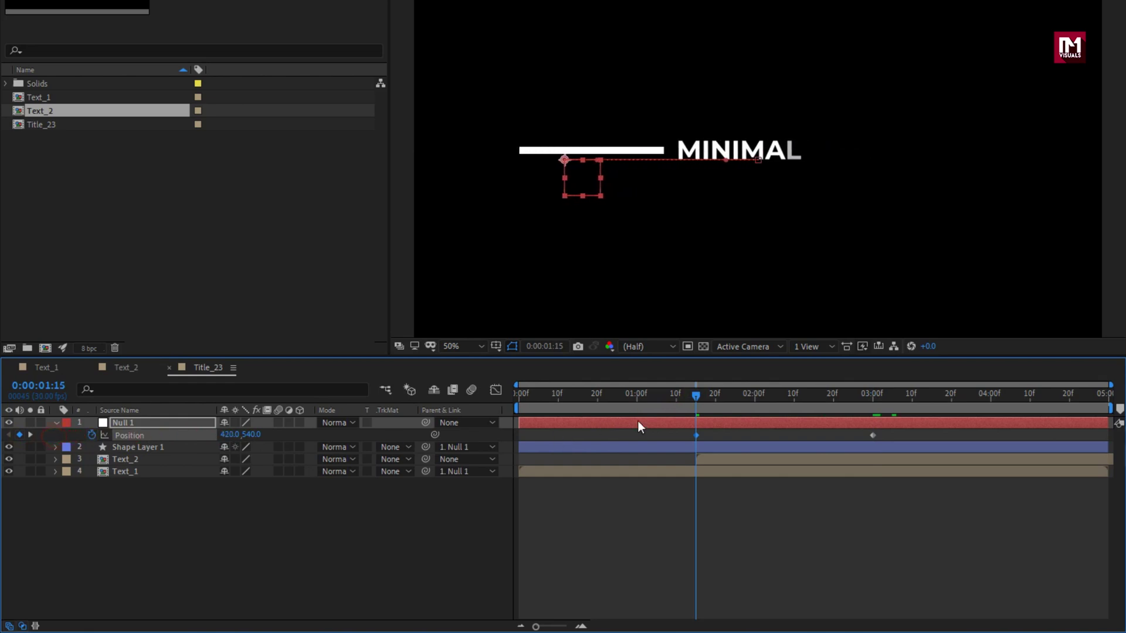
Step: Preview the null's movement, then apply Easy Ease to both Position keyframes of Null 1
drag(697, 400, 684, 441)
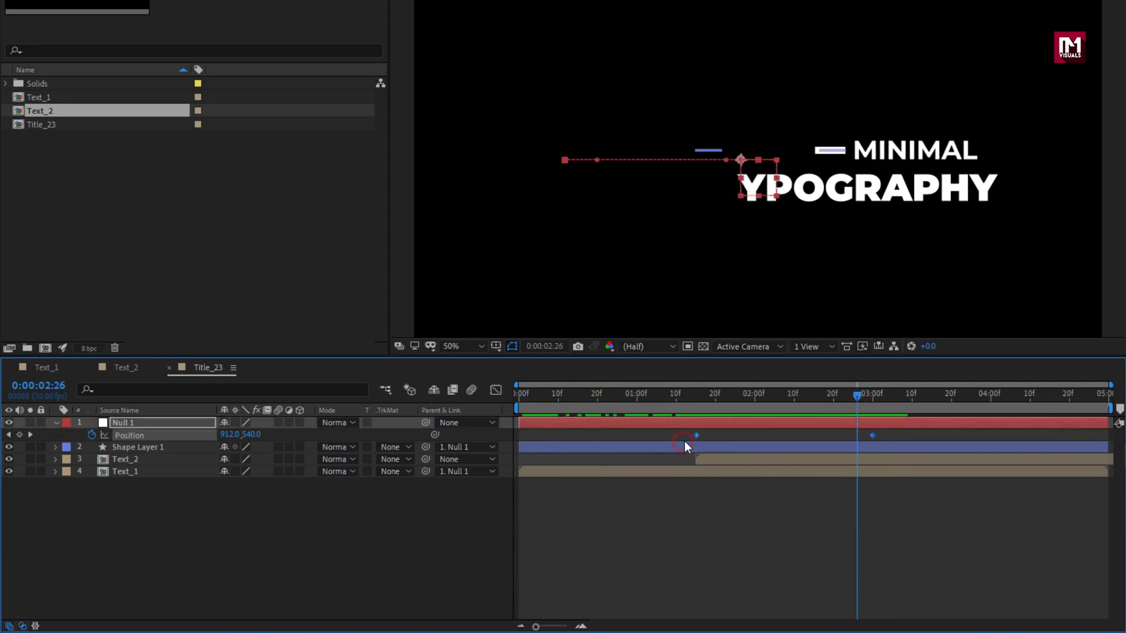
right_click(696, 437)
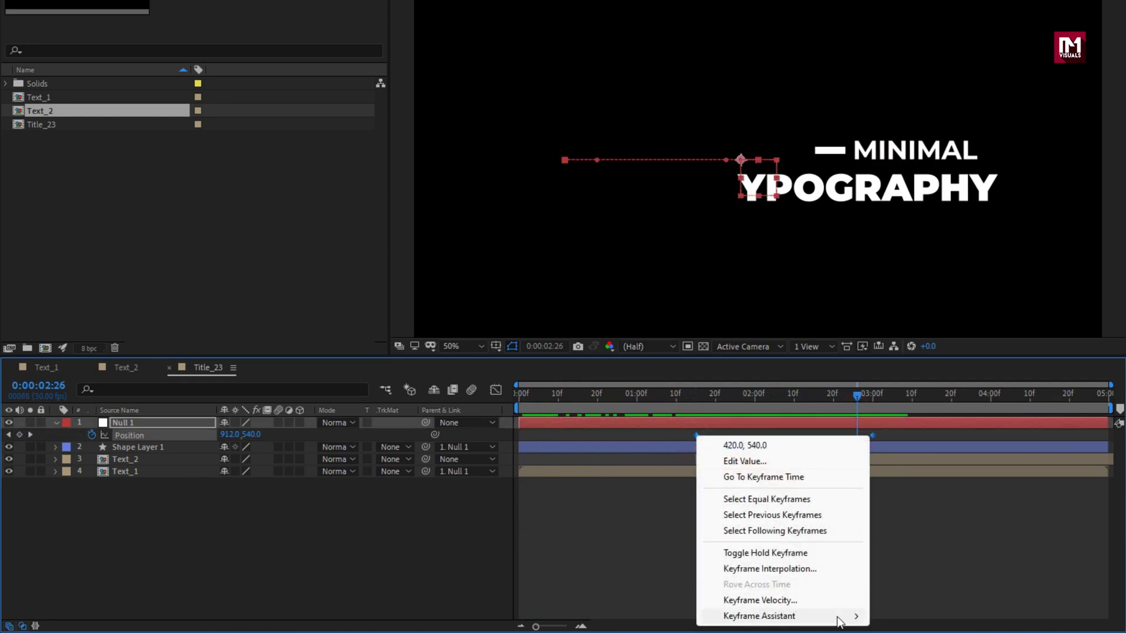
mouse_move(838, 617)
click(906, 504)
Step: Stretch the speed handle of Null 1's 3:00 Position keyframe inward, preview the motion, close the graph, and collapse the layer
click(496, 390)
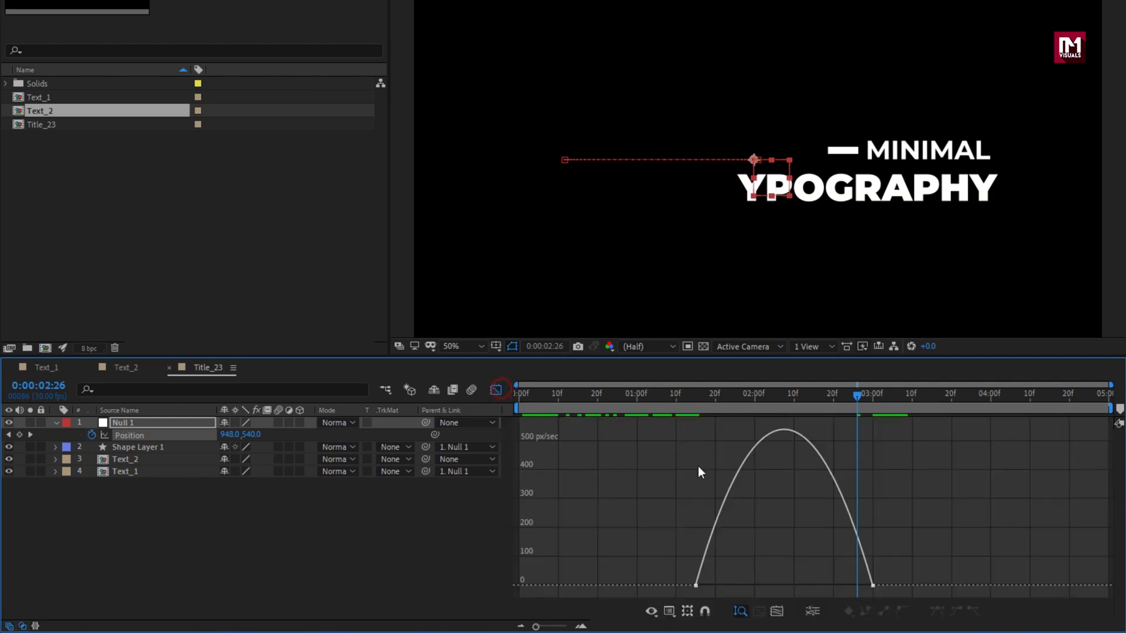
click(872, 585)
drag(845, 586, 772, 585)
click(696, 395)
drag(697, 395, 875, 425)
click(495, 391)
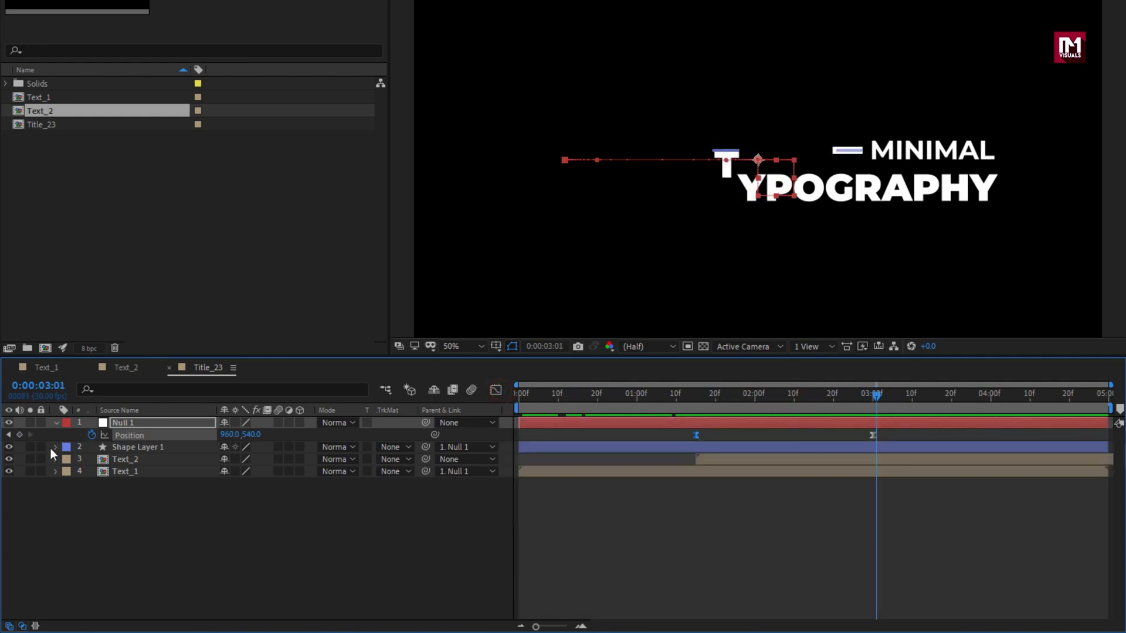
click(56, 422)
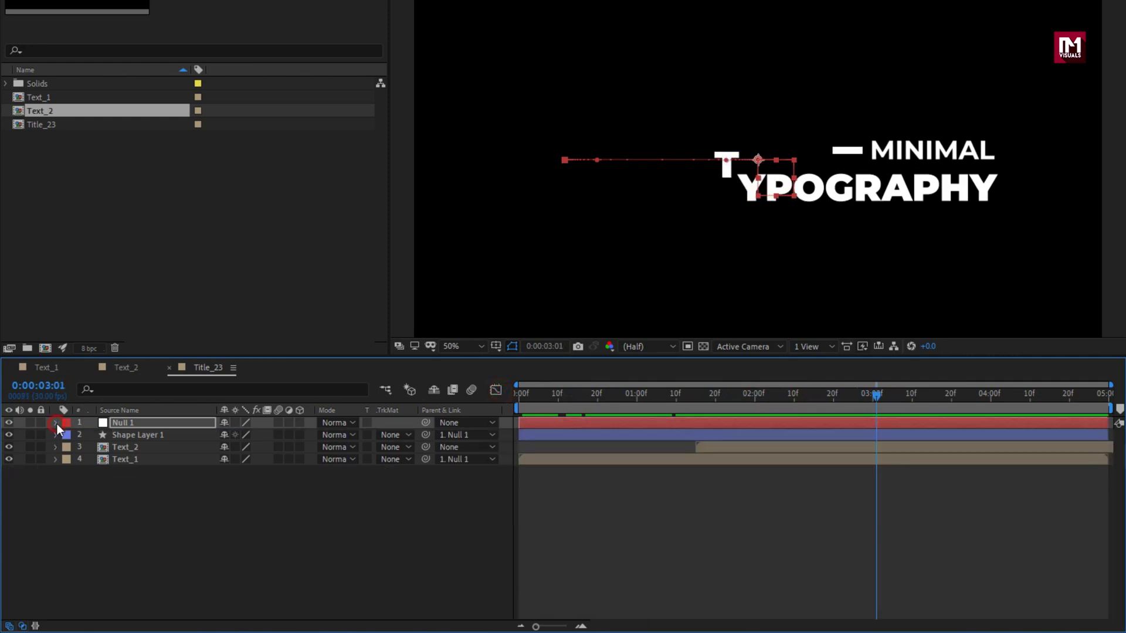
Step: Add a second null object to the title composition
click(124, 487)
right_click(144, 488)
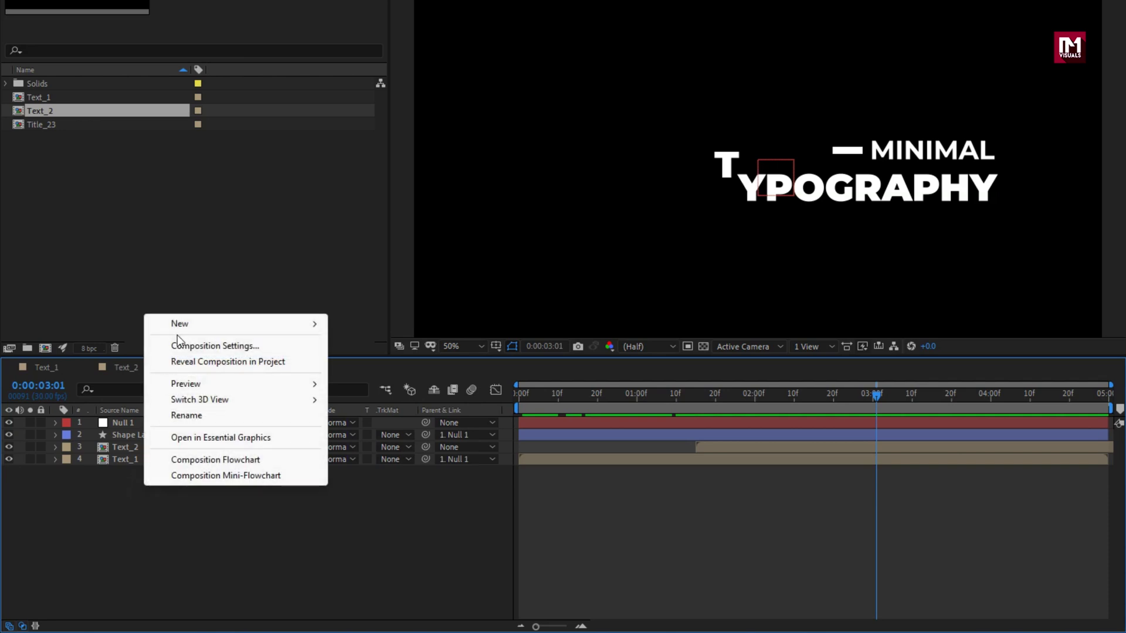
mouse_move(177, 323)
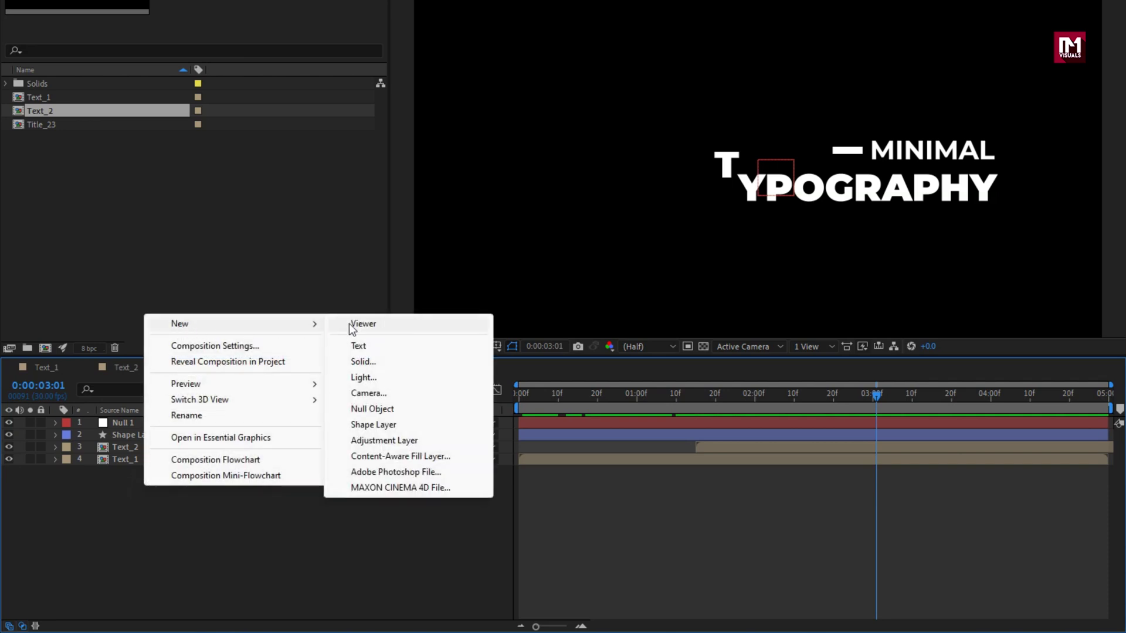
click(383, 409)
Step: Parent Null 1 and the Text_2 layer to Null 2
click(134, 436)
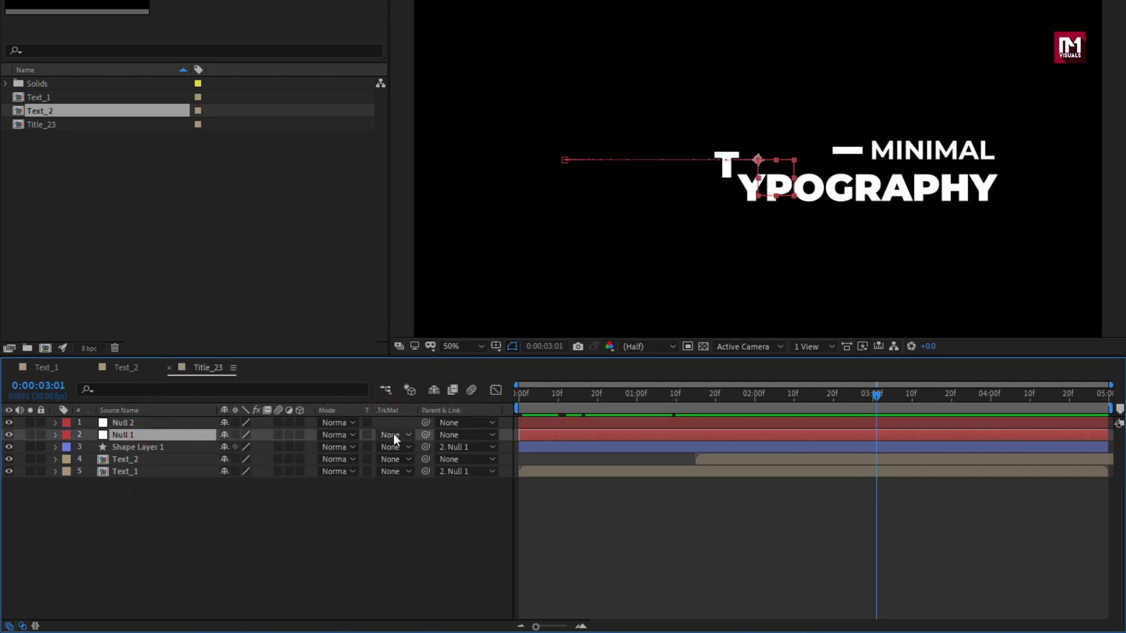
click(448, 434)
click(486, 472)
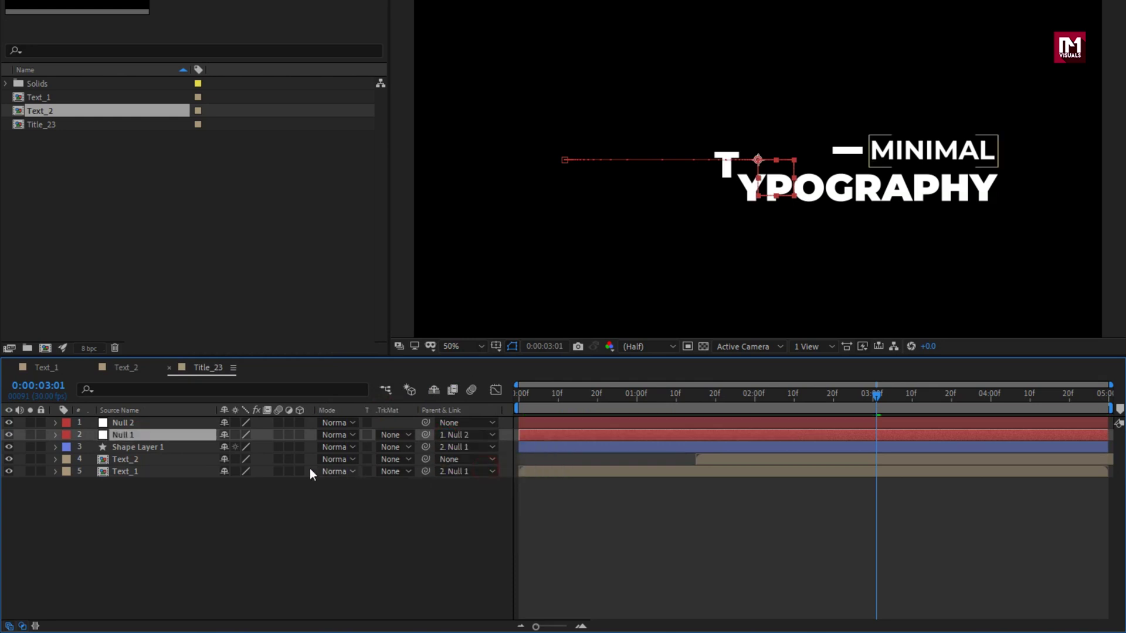
click(138, 459)
click(455, 459)
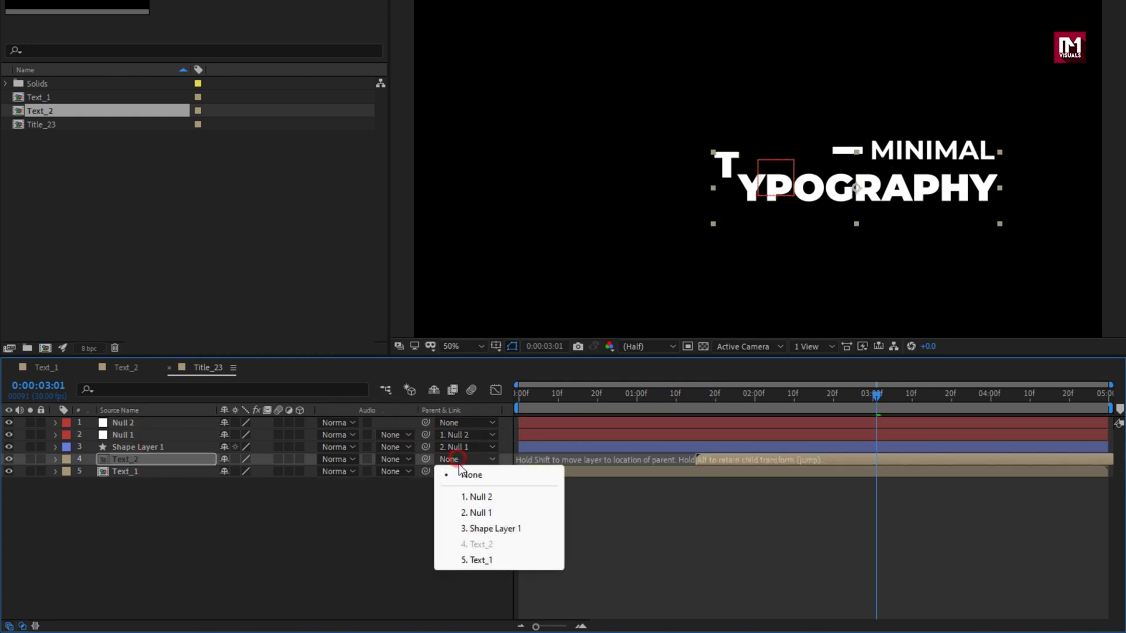
click(475, 497)
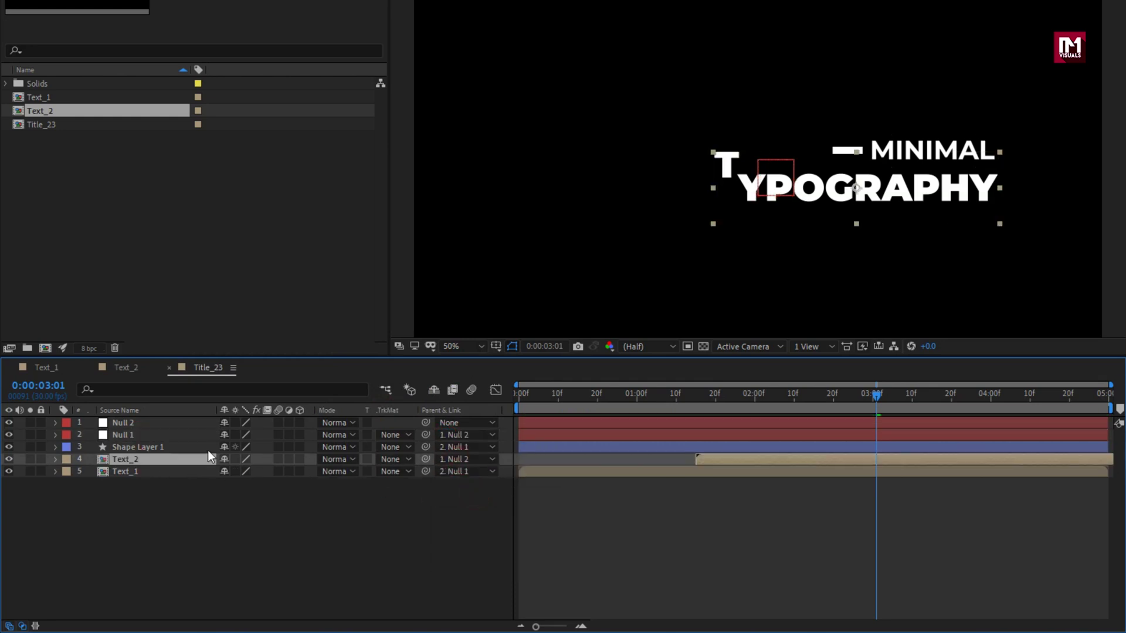
Step: Add Scale keyframes of 100% to Null 2 on 1:15 and 3:00
click(136, 426)
key(s)
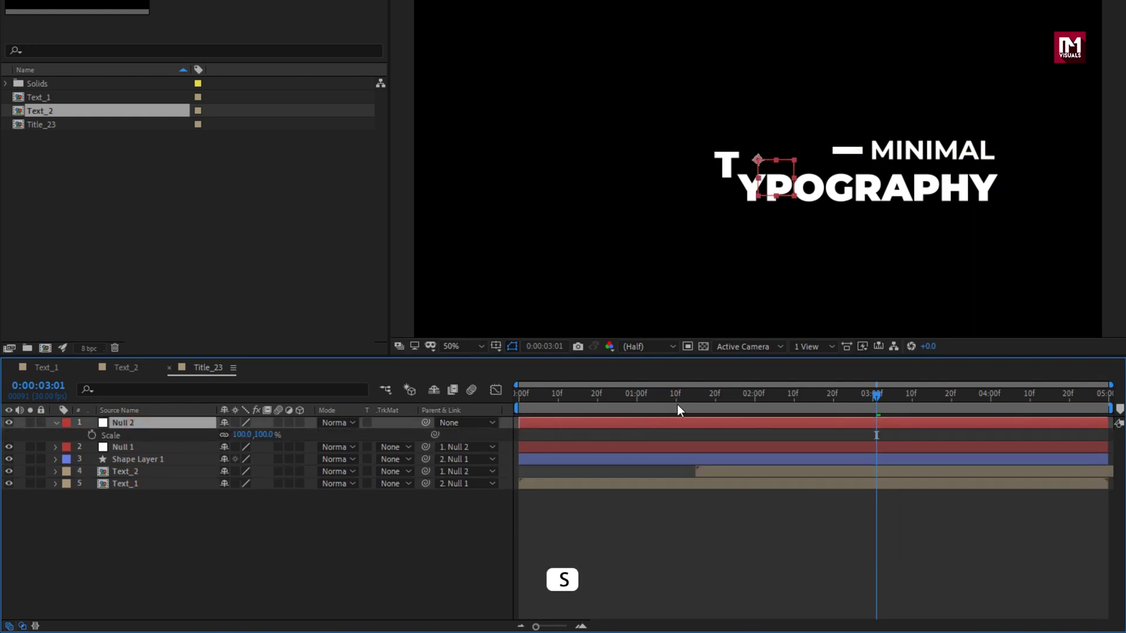
click(694, 393)
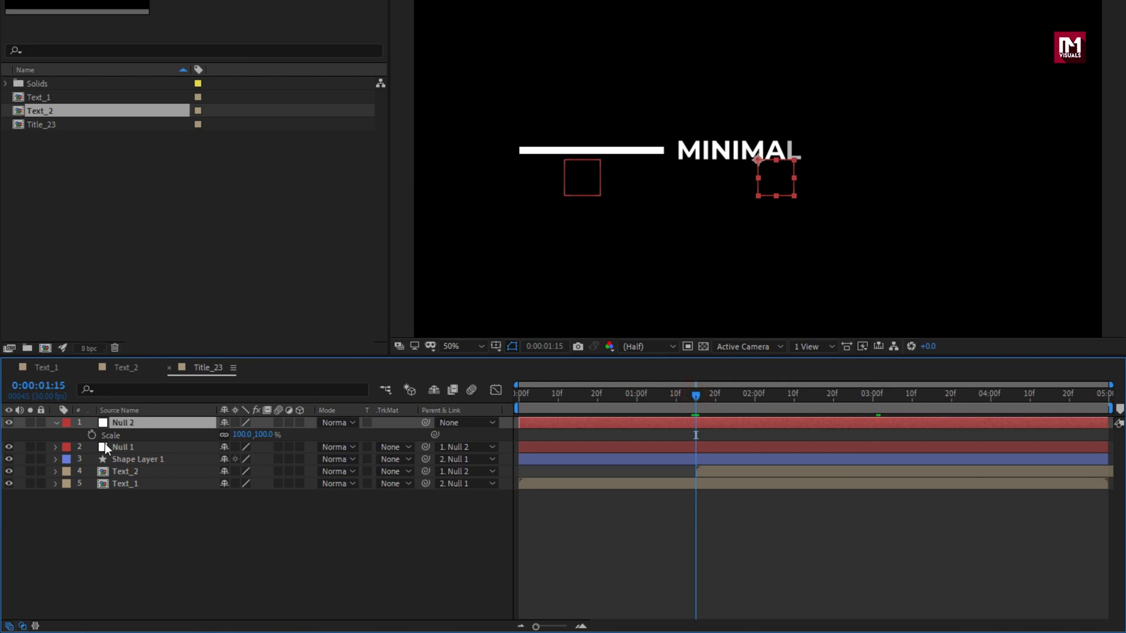
click(92, 436)
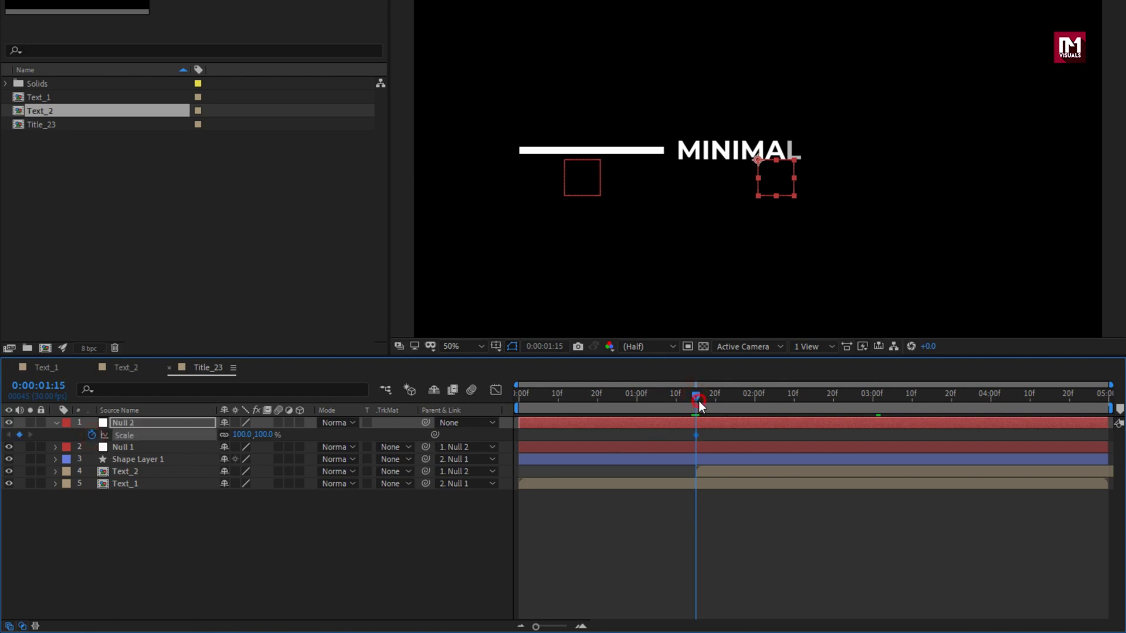
drag(698, 400, 874, 402)
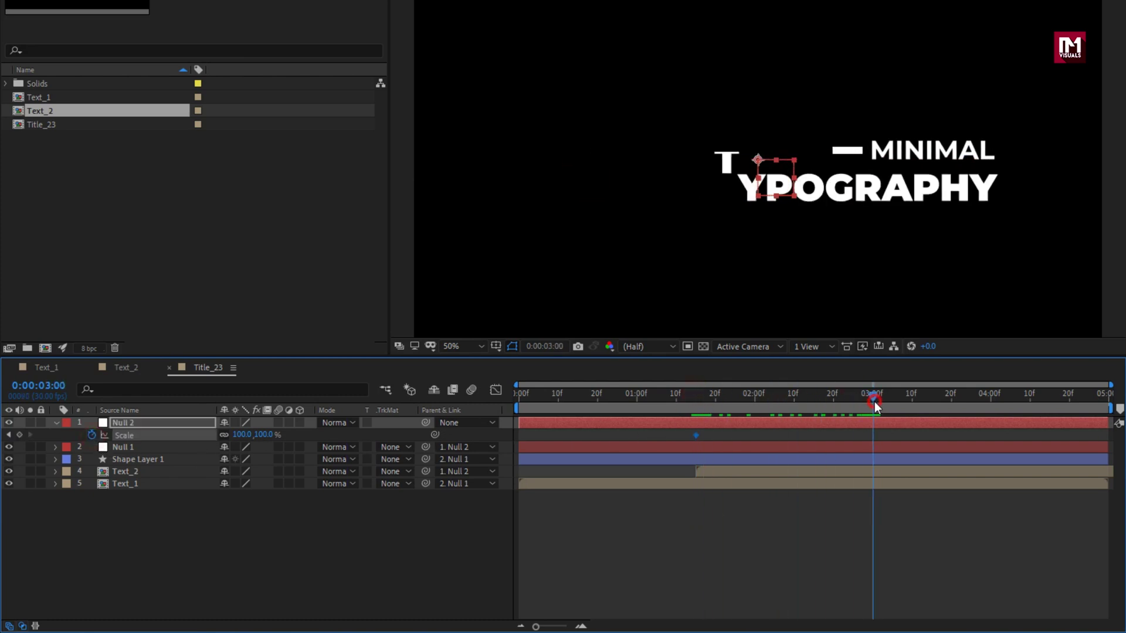
click(19, 435)
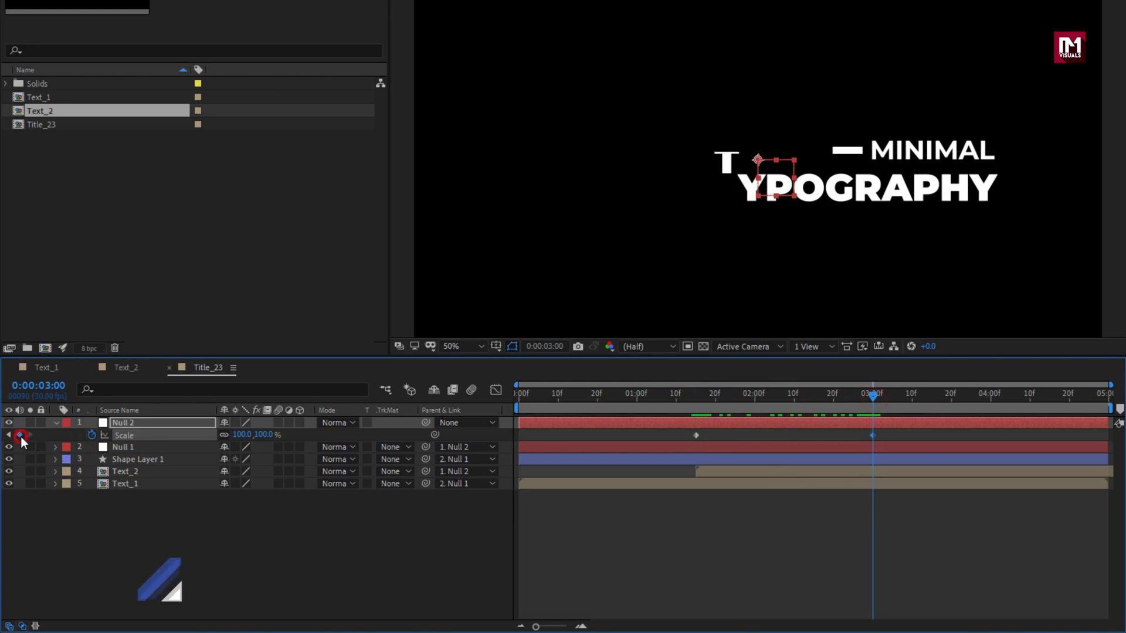
Step: Apply Easy Ease to both of Null 2's Scale keyframes
drag(883, 432, 682, 441)
right_click(697, 438)
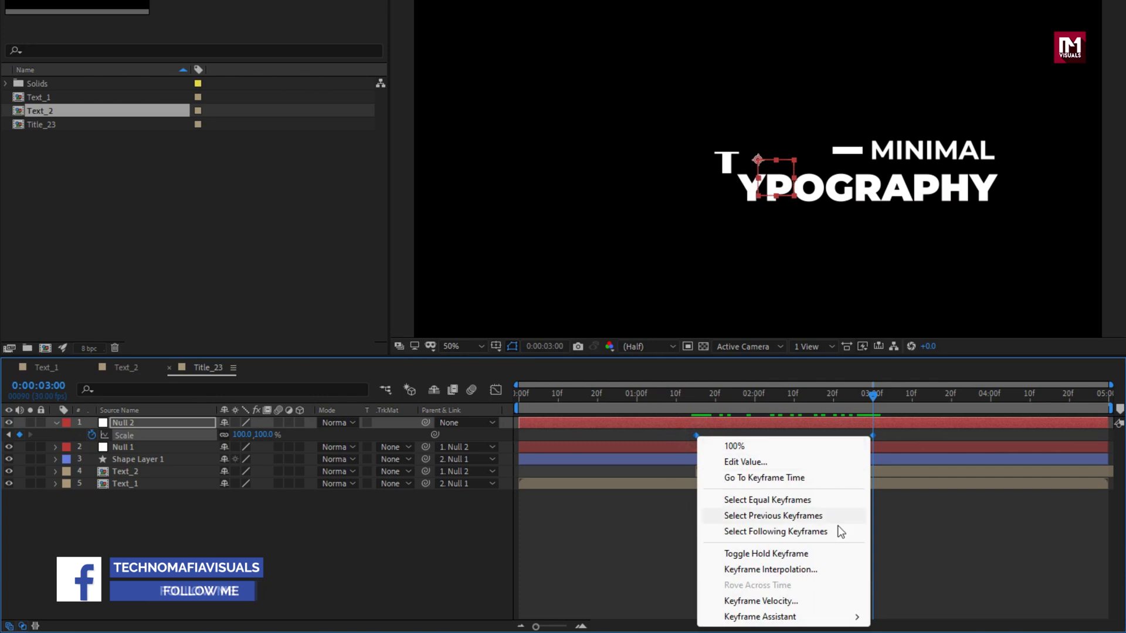
mouse_move(847, 620)
click(894, 505)
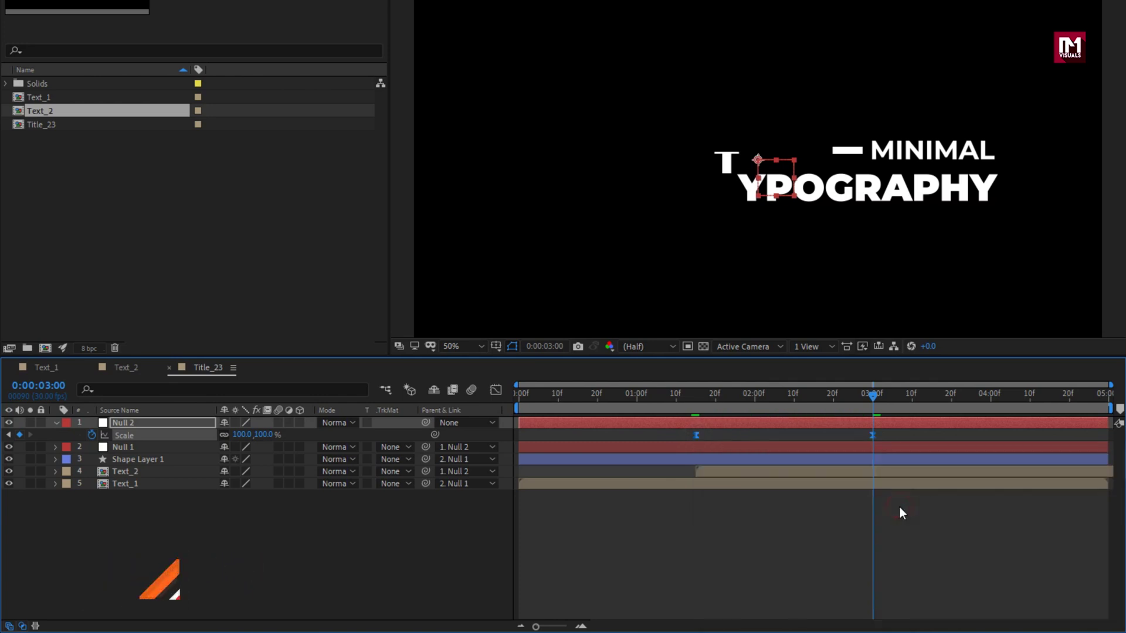
Step: In Null 2's Scale speed graph, raise the 1:15 keyframe's speed and stretch both handles inward, then close the graph and collapse the layer
click(495, 390)
mouse_move(696, 506)
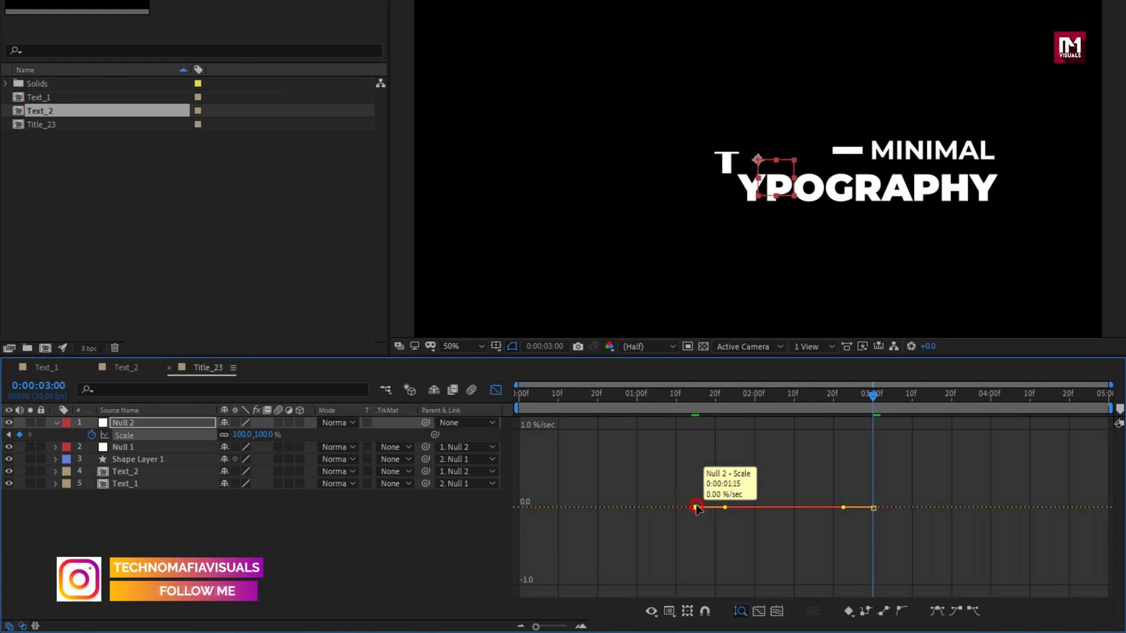
drag(696, 507, 698, 392)
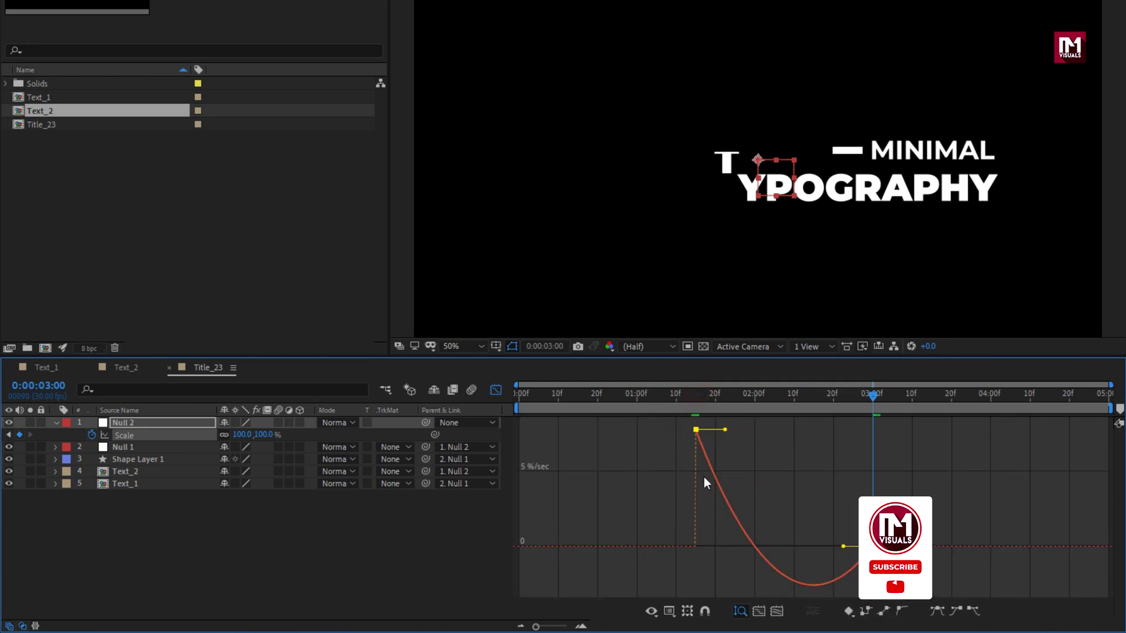
drag(842, 546, 797, 546)
drag(725, 430, 872, 399)
click(702, 395)
click(496, 390)
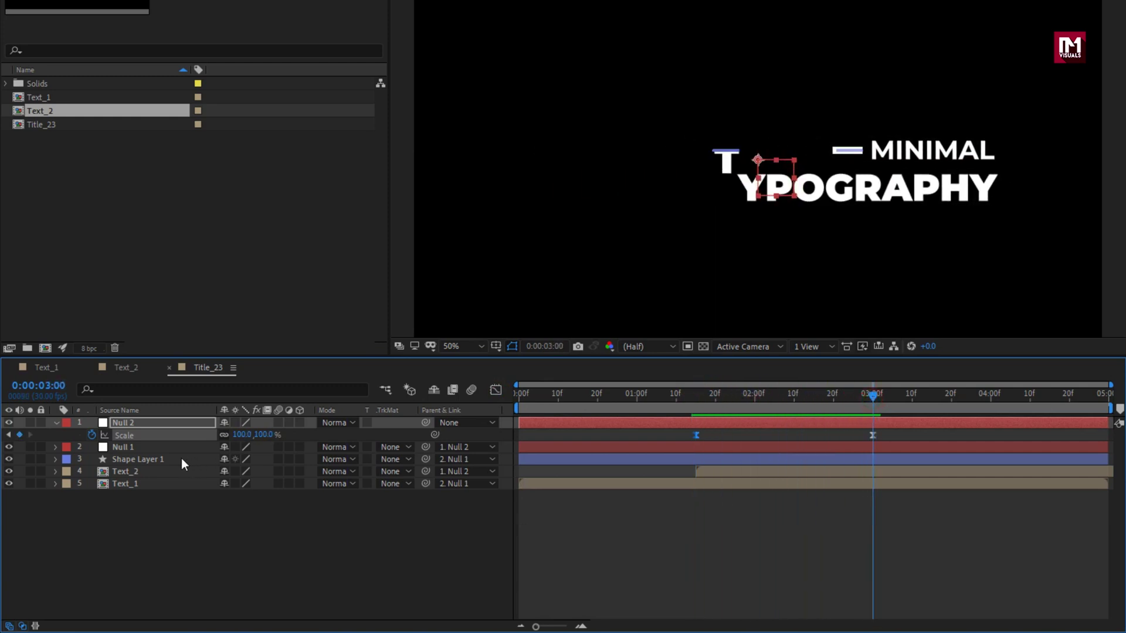
click(57, 423)
Step: Add a Position keyframe to the Text_1 layer at 1:15
click(125, 472)
key(p)
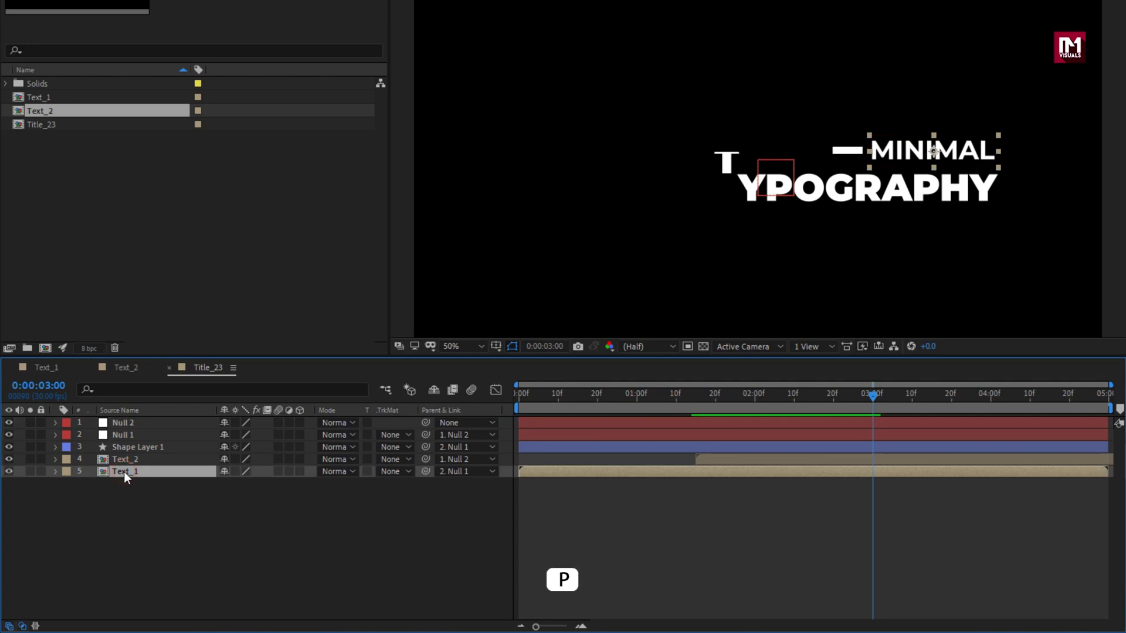
click(696, 394)
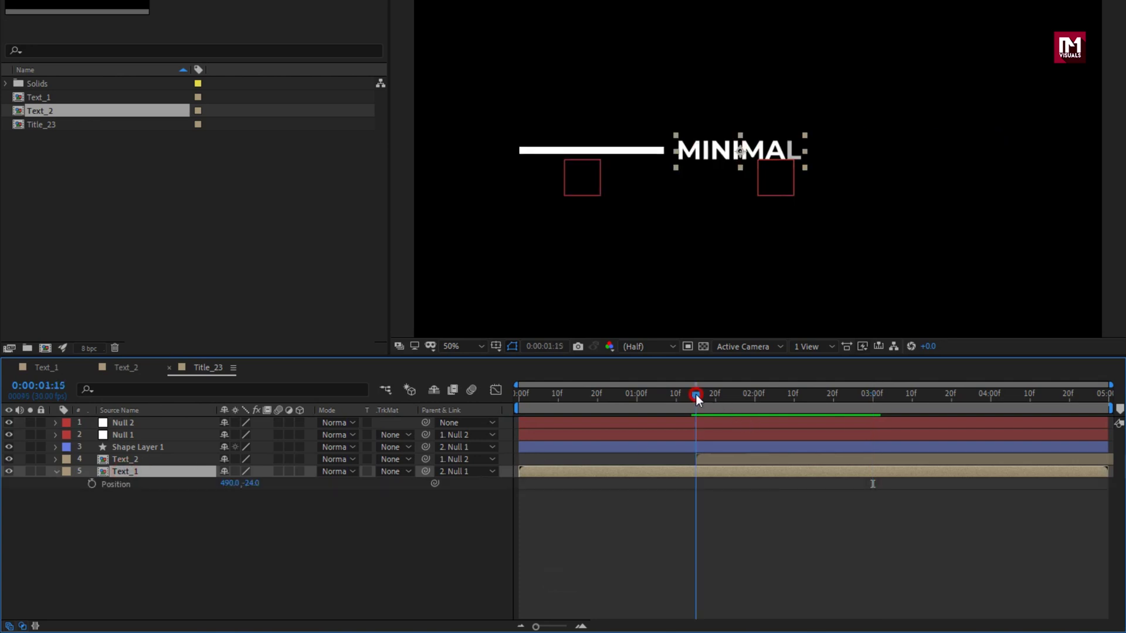
click(91, 484)
Step: Set Text_1's Position at 0:00 to -13, -24 and preview the start of the slide
click(520, 395)
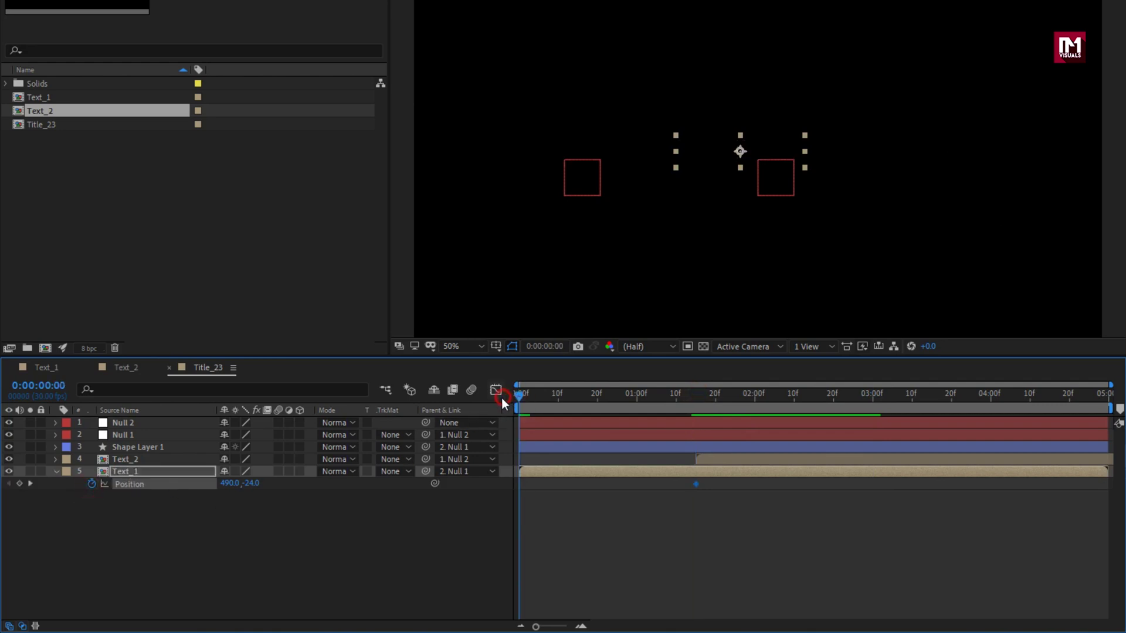
drag(230, 485, 16, 487)
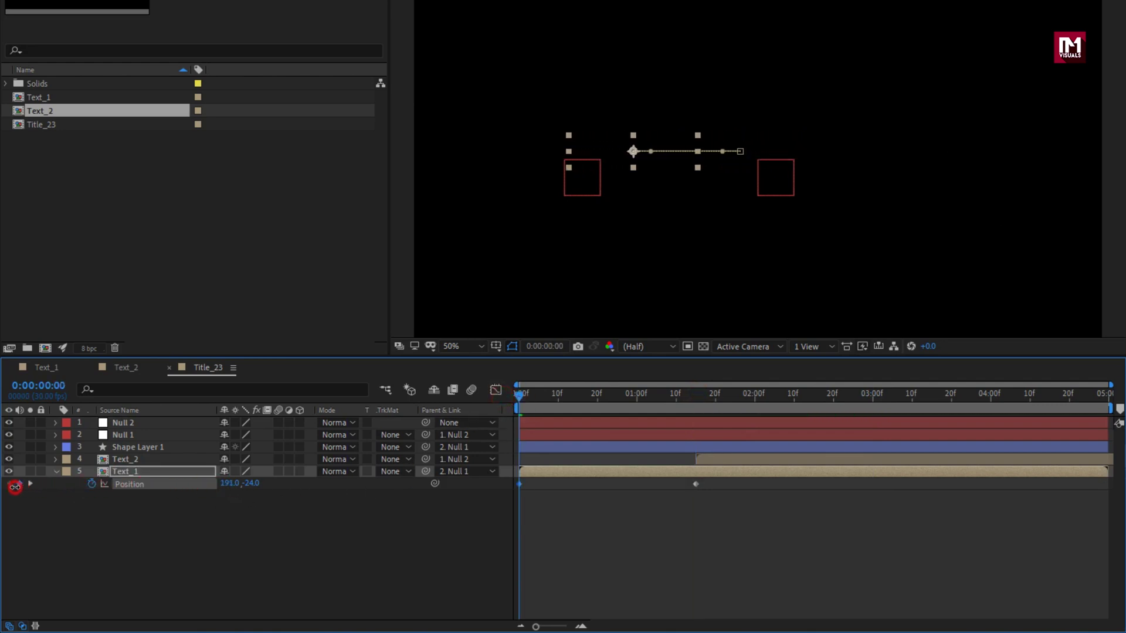
mouse_move(518, 392)
mouse_down()
mouse_move(829, 396)
mouse_move(510, 395)
mouse_up()
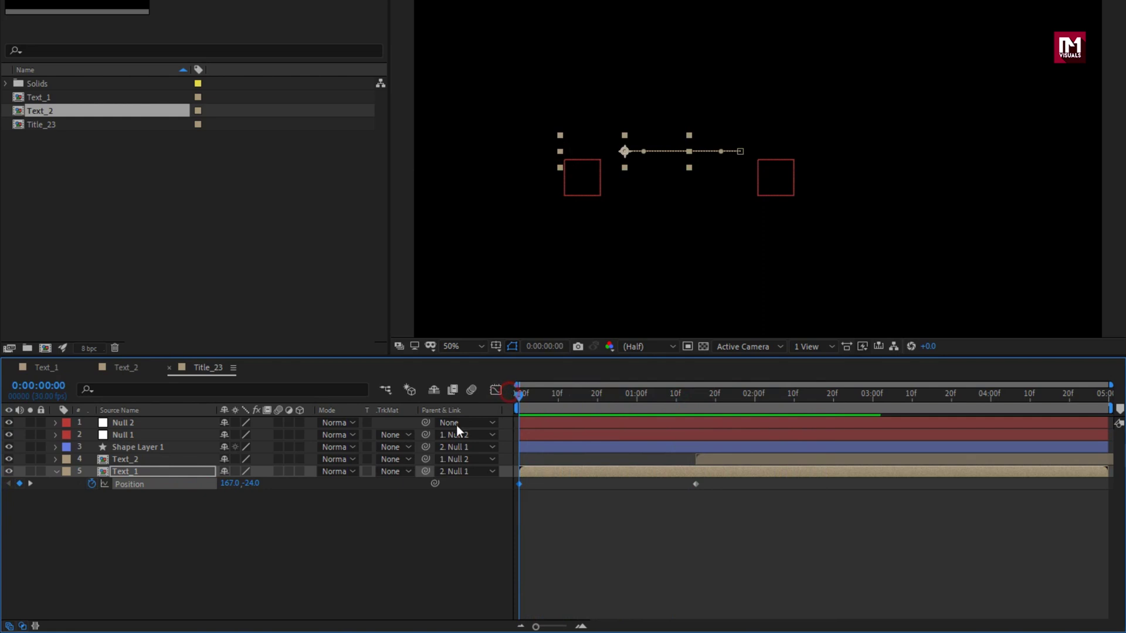
drag(229, 483, 193, 483)
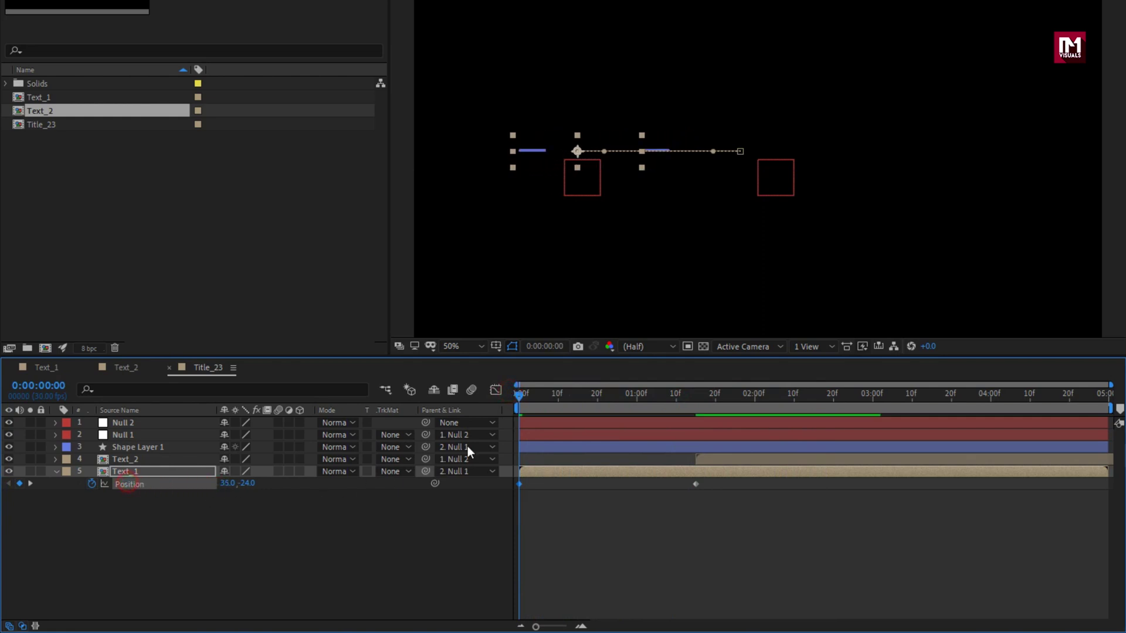
drag(525, 395, 500, 392)
drag(229, 483, 186, 484)
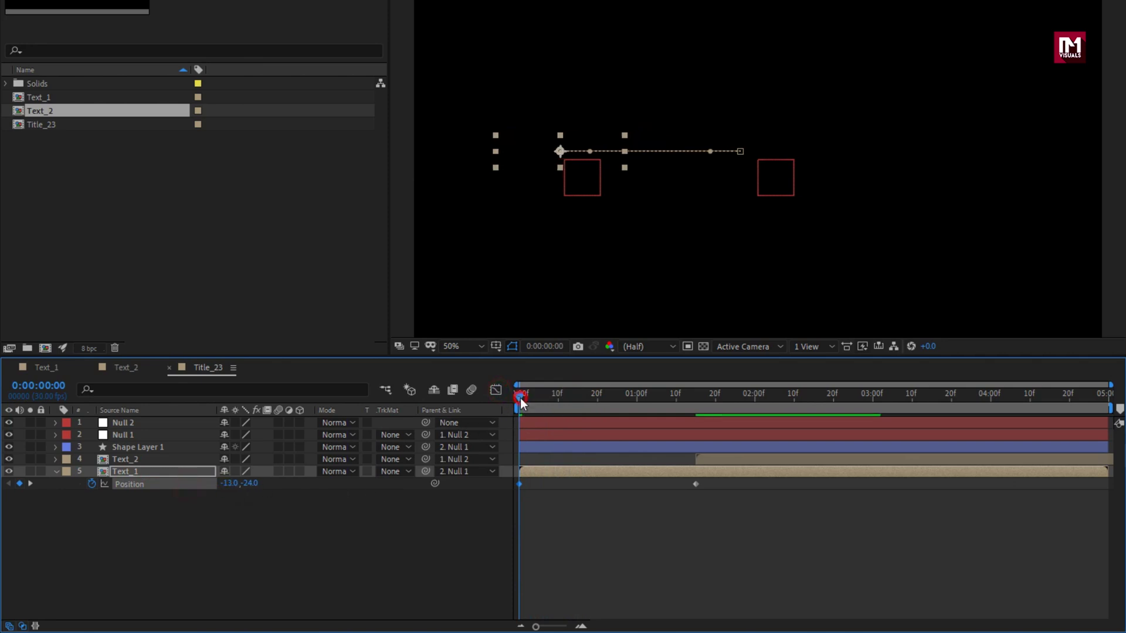
drag(519, 399, 589, 387)
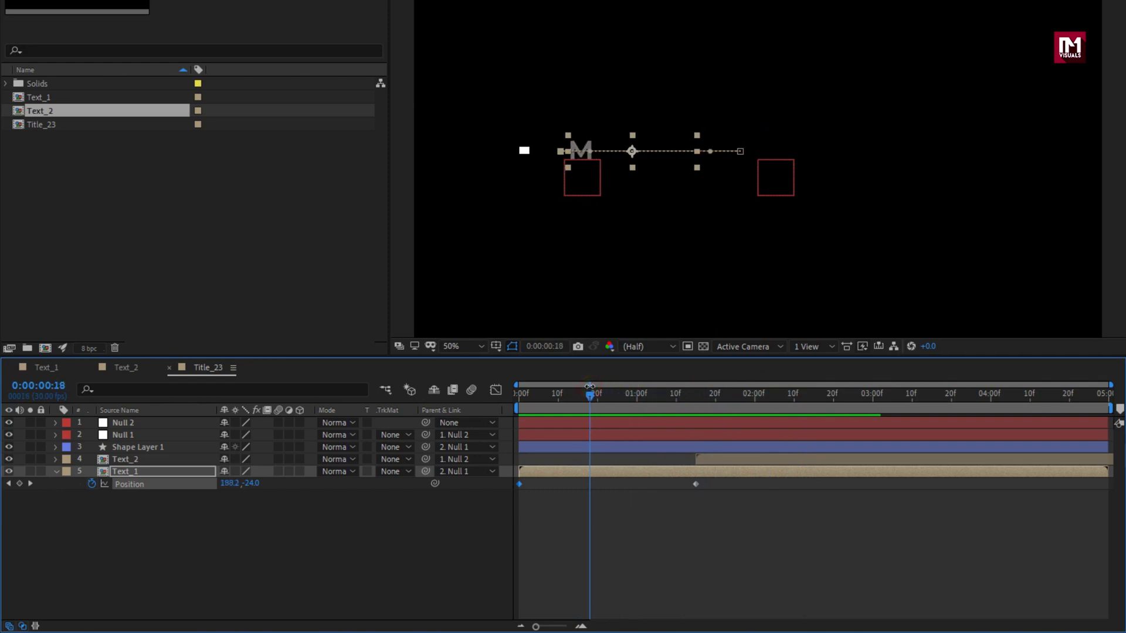
Step: Apply Easy Ease to both of Text_1's Position keyframes
drag(717, 525, 518, 487)
right_click(520, 484)
mouse_move(618, 475)
click(733, 522)
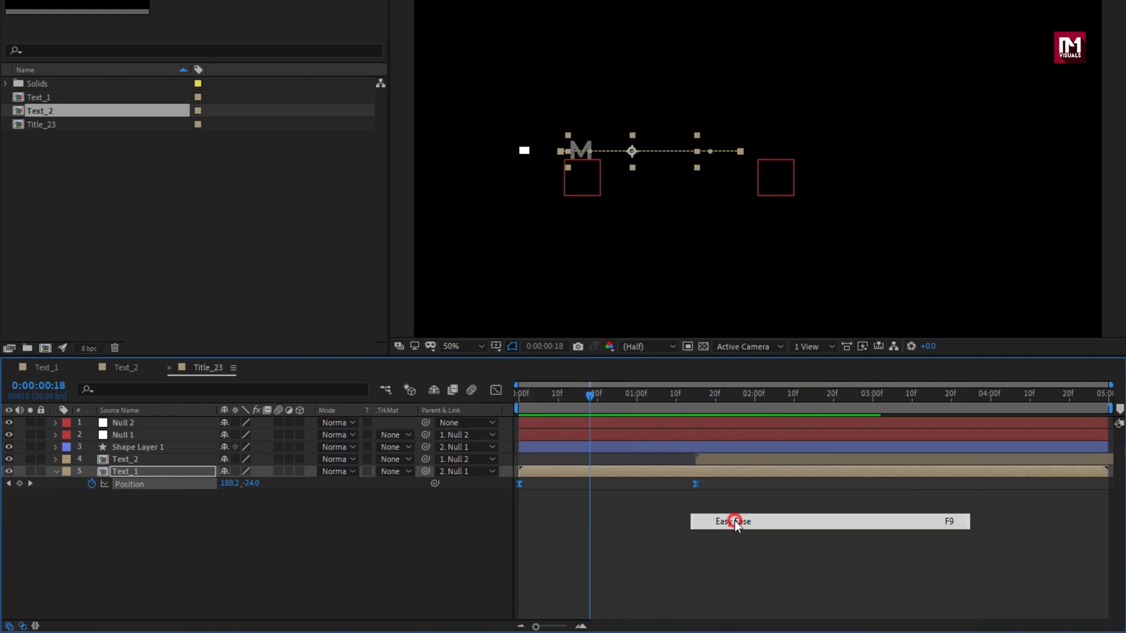
Step: Stretch the speed handles of Text_1's Position keyframes inward for a sharp mid-move peak and preview the motion
click(495, 390)
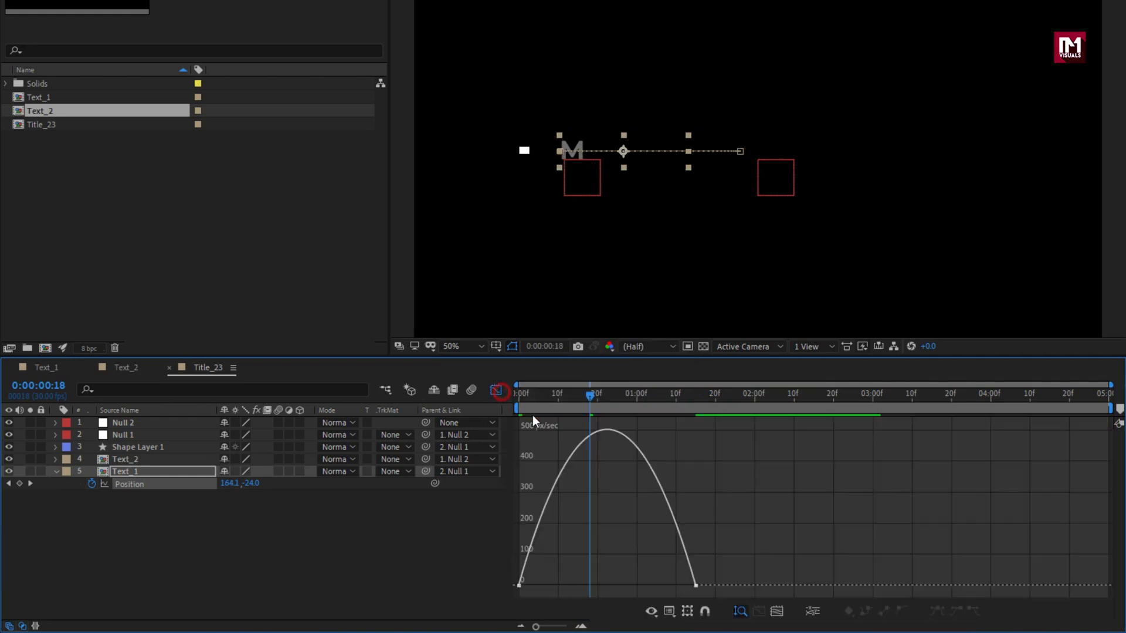
click(695, 585)
drag(670, 585, 597, 587)
drag(520, 400, 656, 399)
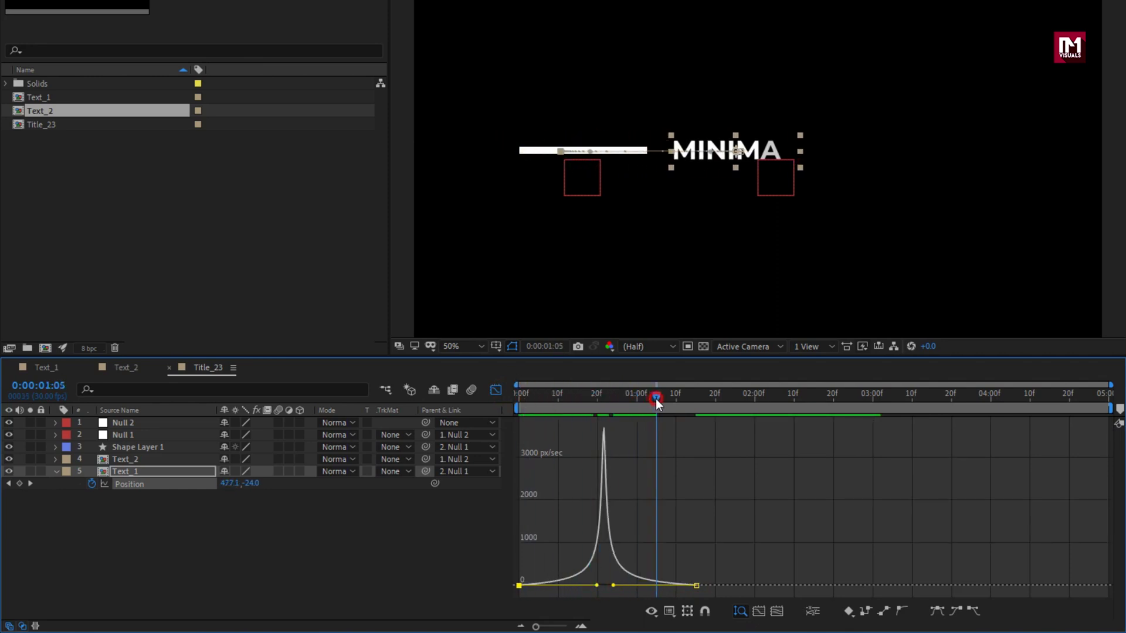
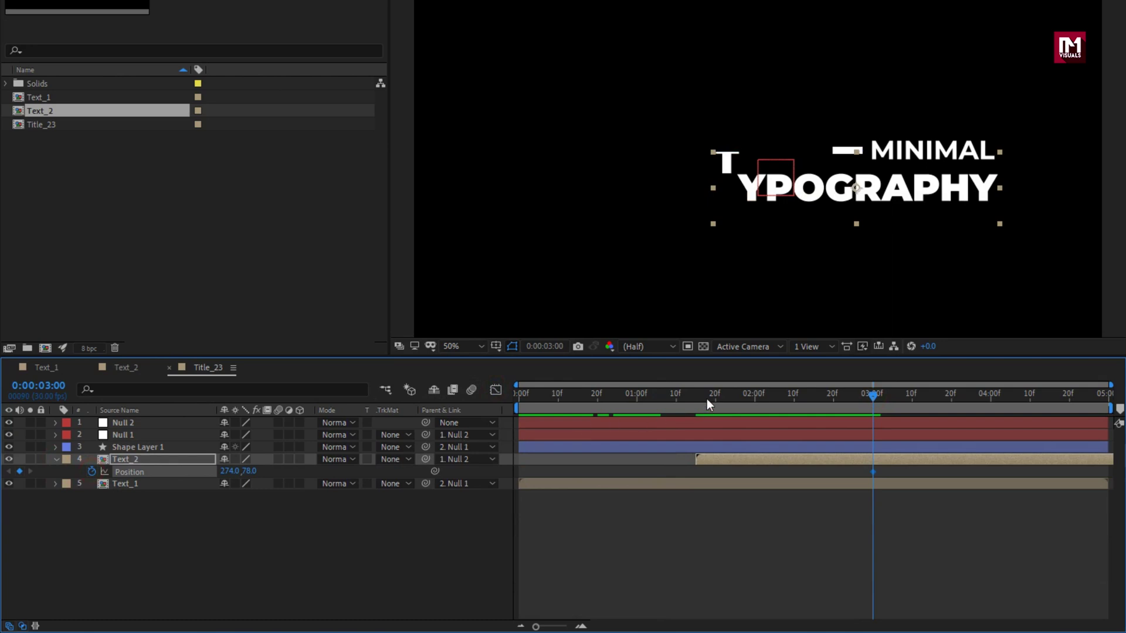
Step: Set Text_2's Position at 1:15 to -306, 78 and preview the slide toward 3:00
click(697, 396)
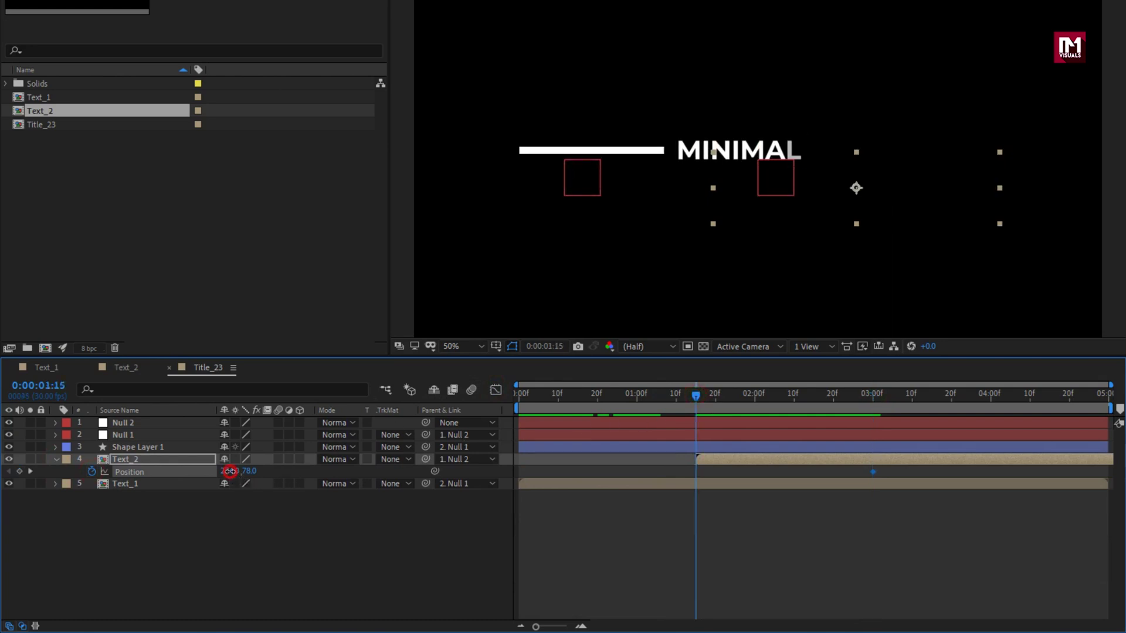
drag(229, 471, 3, 472)
drag(225, 472, 46, 471)
drag(690, 392, 860, 413)
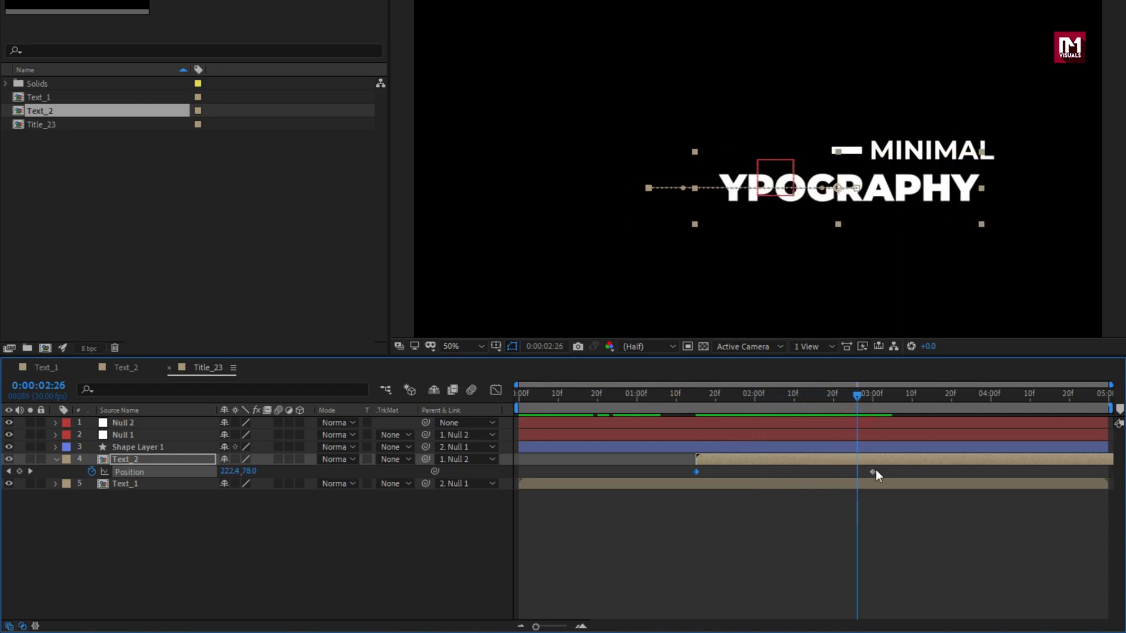
Step: Apply Easy Ease to both of Text_2's Position keyframes
drag(879, 469, 691, 485)
right_click(695, 472)
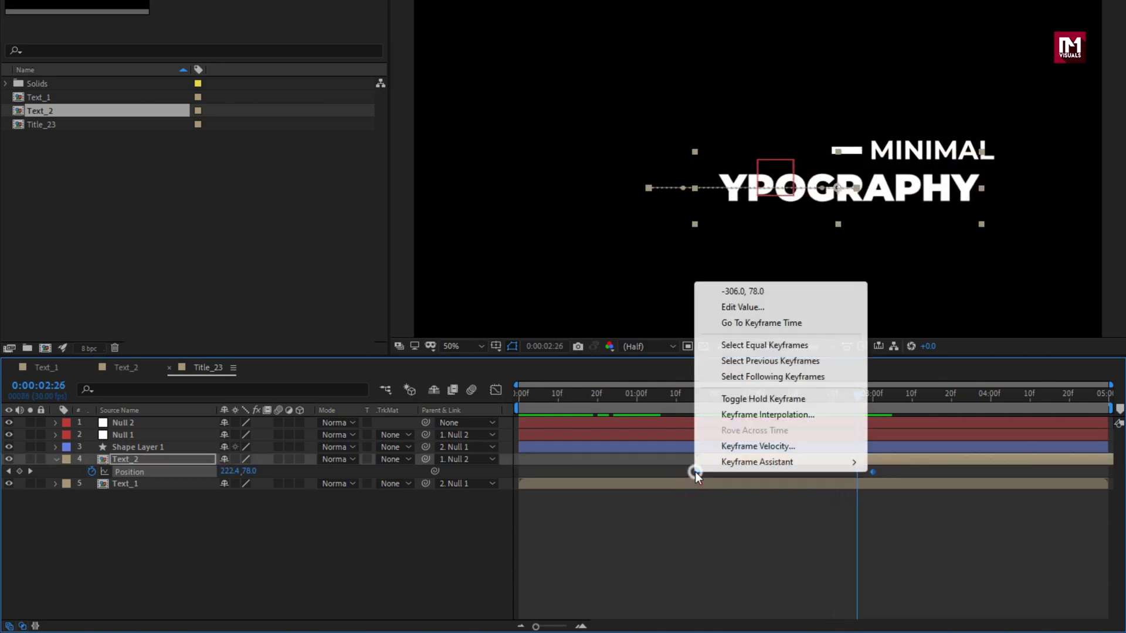
mouse_move(771, 461)
click(898, 507)
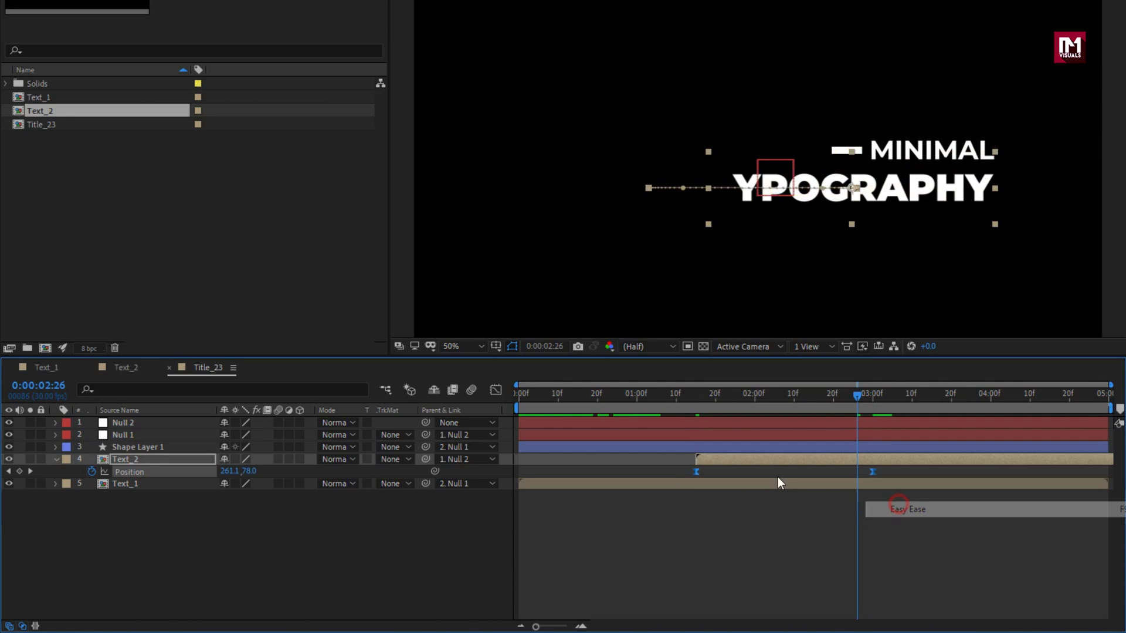
Step: Stretch the speed handles of Text_2's Position keyframes inward, preview the motion, close the graph, and collapse the layer
click(496, 390)
click(873, 584)
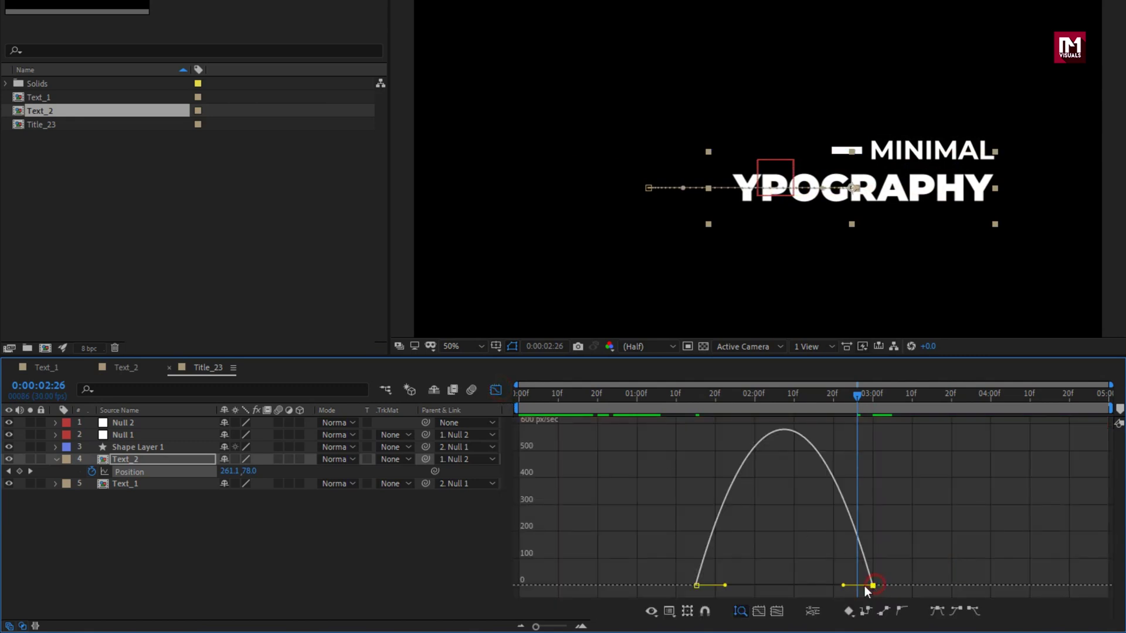
mouse_move(814, 585)
mouse_down()
mouse_move(771, 585)
mouse_move(794, 585)
mouse_up()
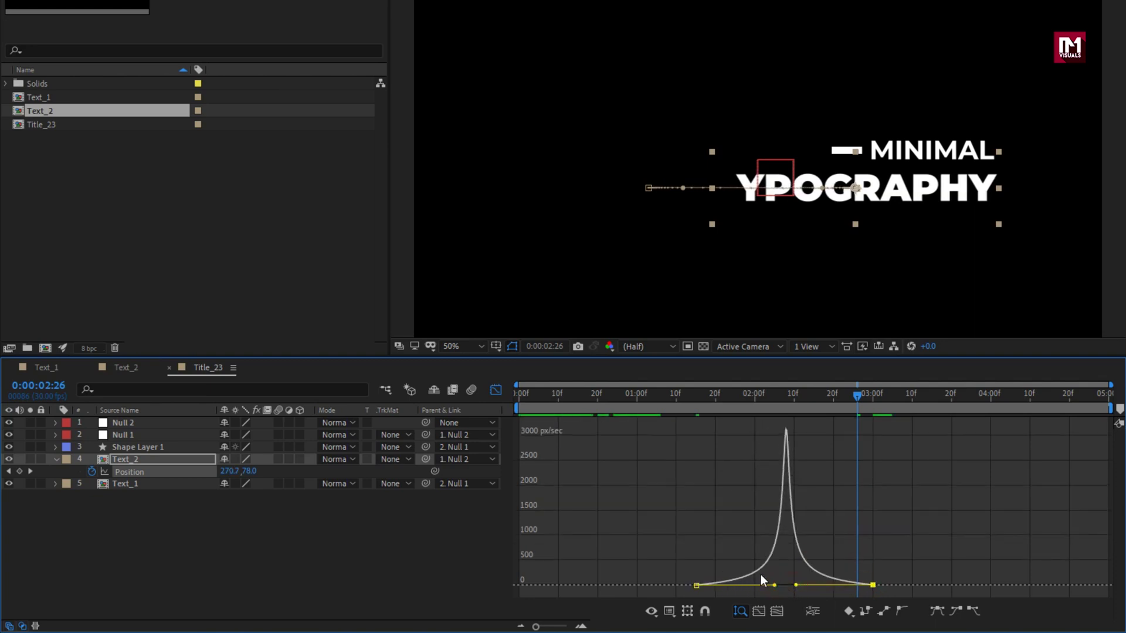
drag(688, 403, 835, 403)
click(497, 390)
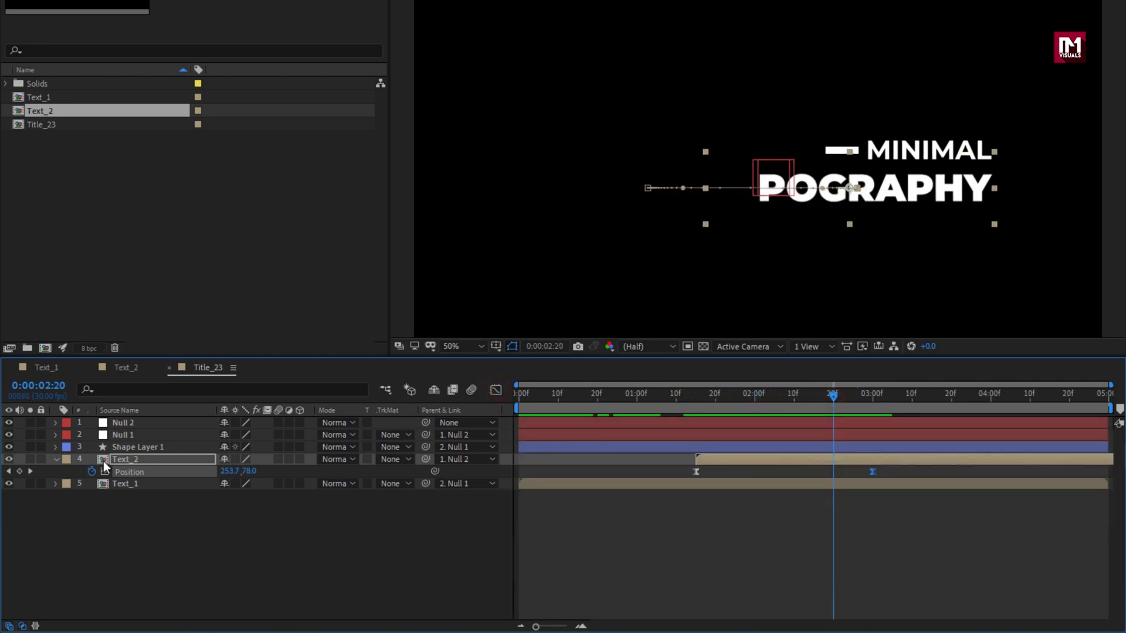
click(57, 459)
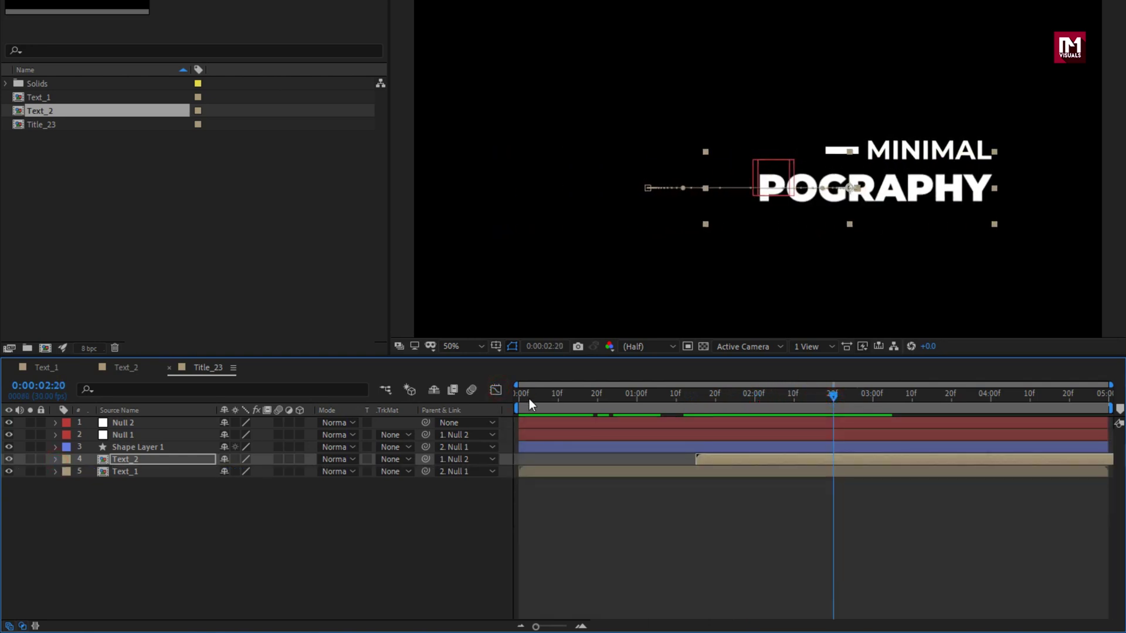
Step: Add a Position keyframe of 0, 0 to Shape Layer 1 at 2:00
drag(529, 404, 595, 399)
click(117, 447)
key(p)
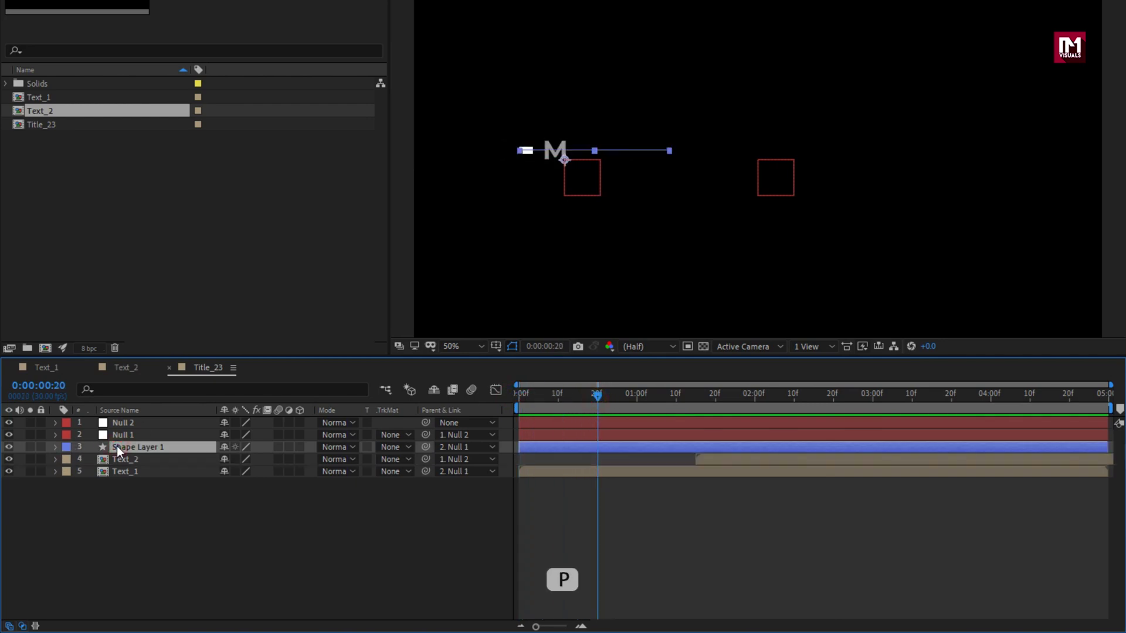
drag(663, 404, 756, 395)
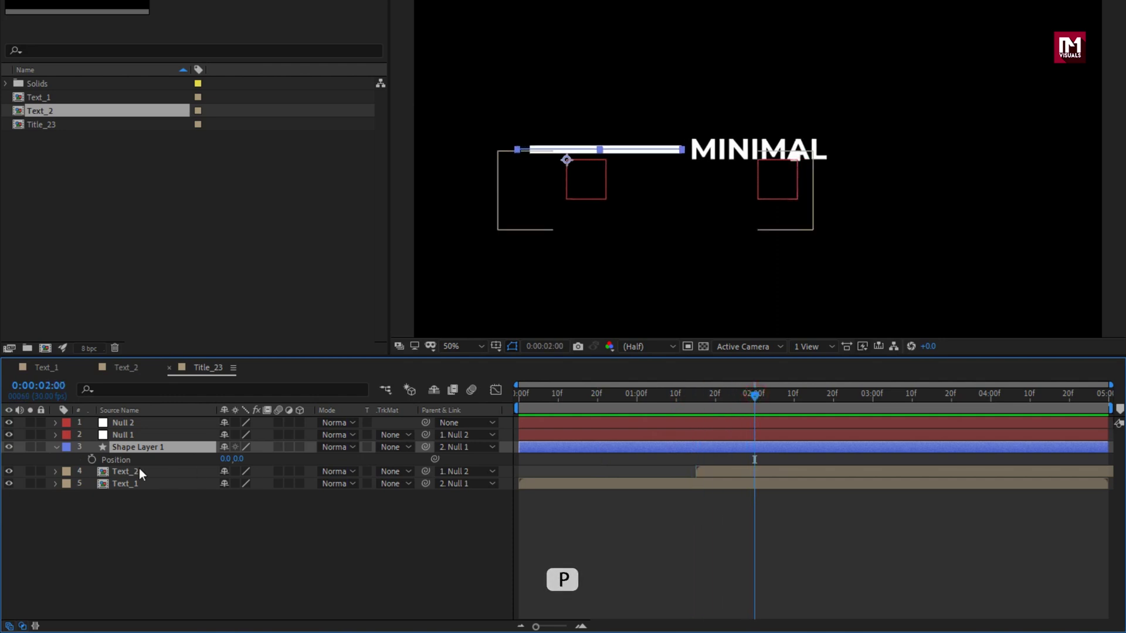
click(92, 460)
Step: Set Shape Layer 1's Position at 0:00 to -341, 0 and preview the line's movement
click(514, 395)
drag(515, 396, 484, 391)
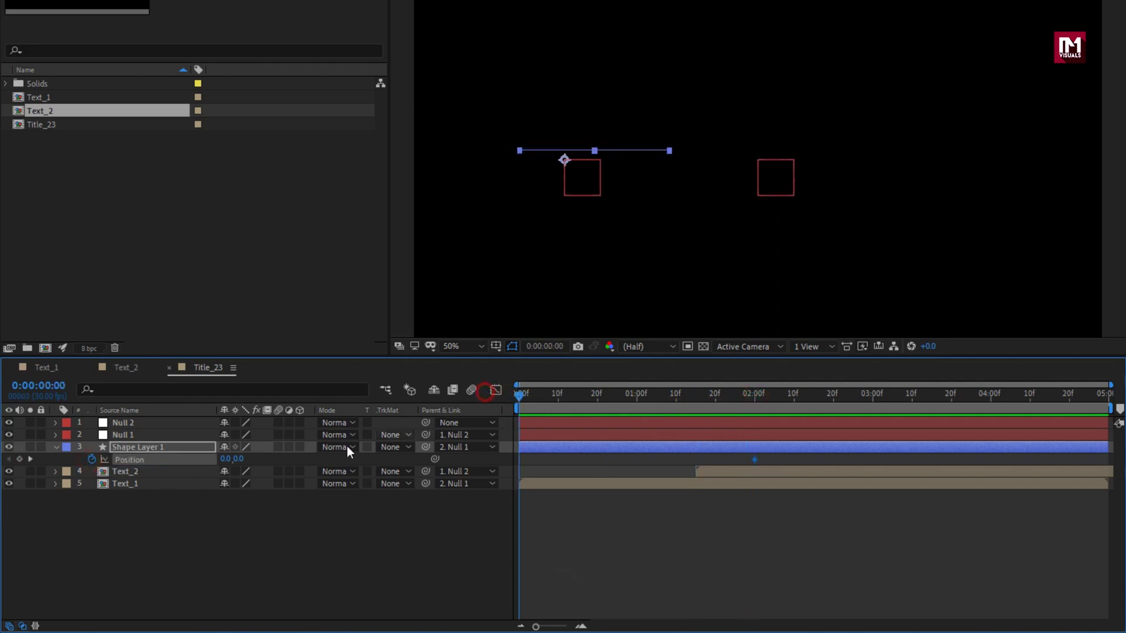
drag(225, 459, 106, 461)
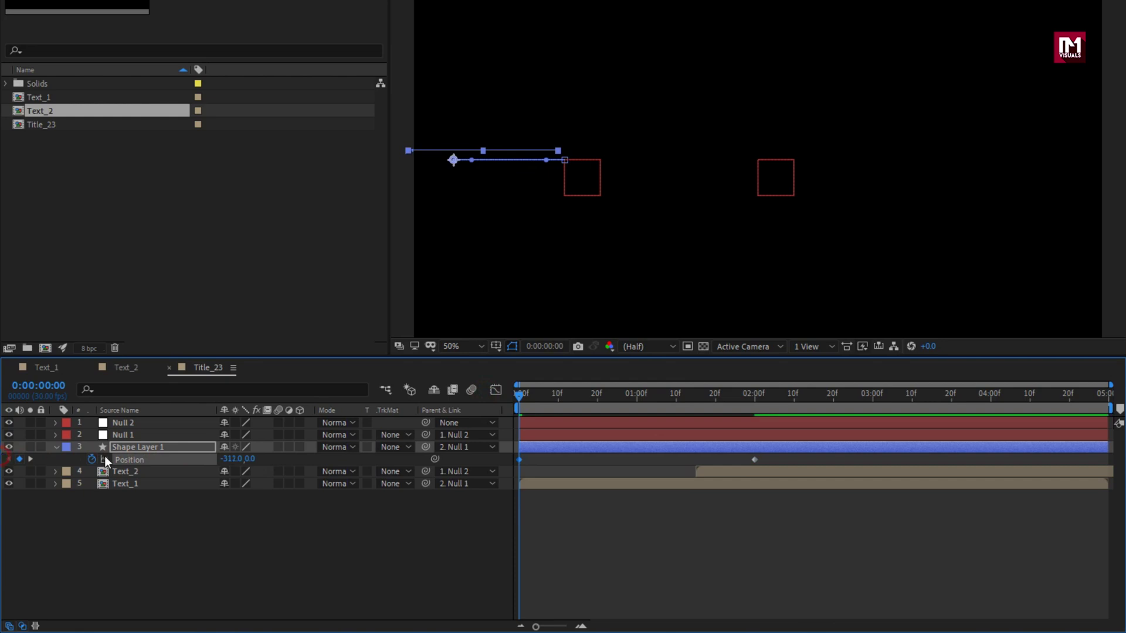
drag(225, 461, 209, 458)
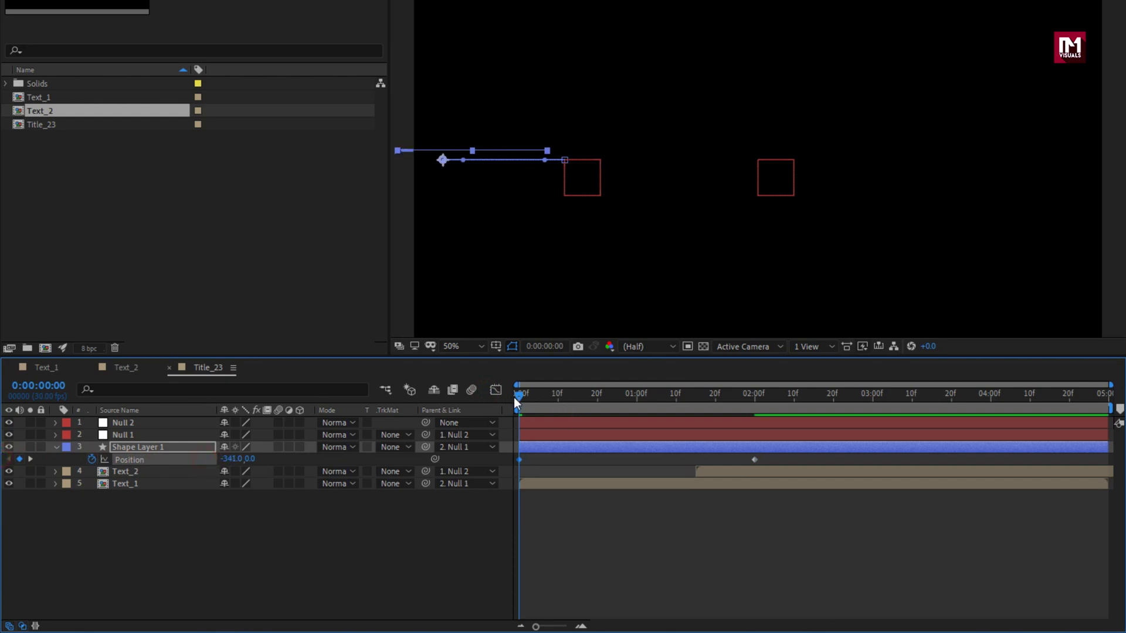
drag(513, 396, 679, 395)
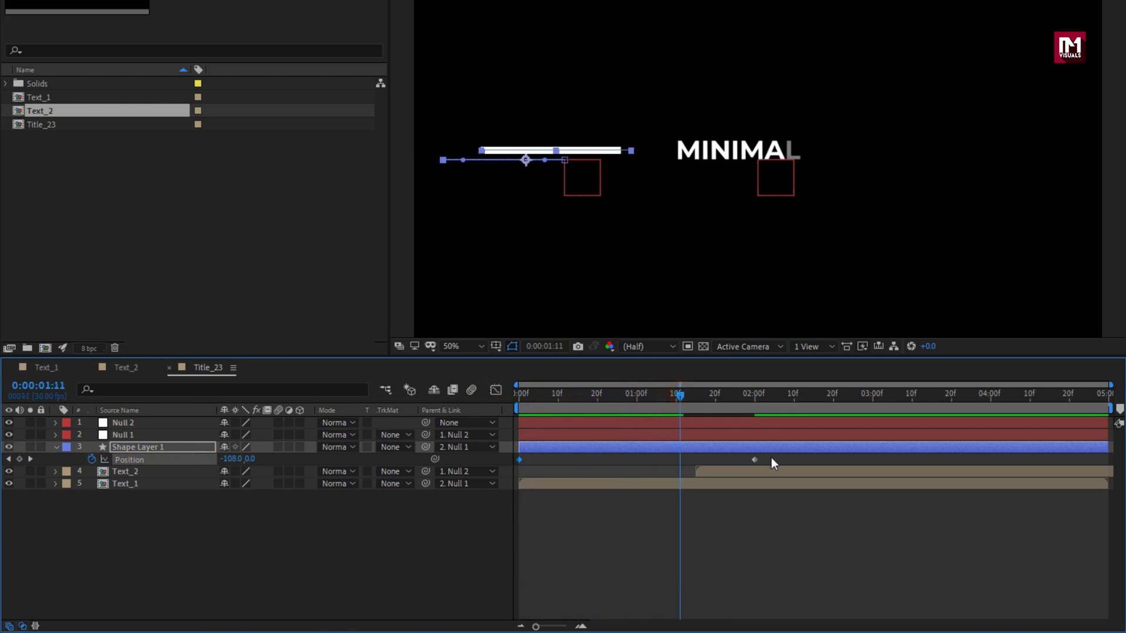
Step: Apply Easy Ease to both of Shape Layer 1's Position keyframes
drag(772, 458, 516, 470)
right_click(519, 460)
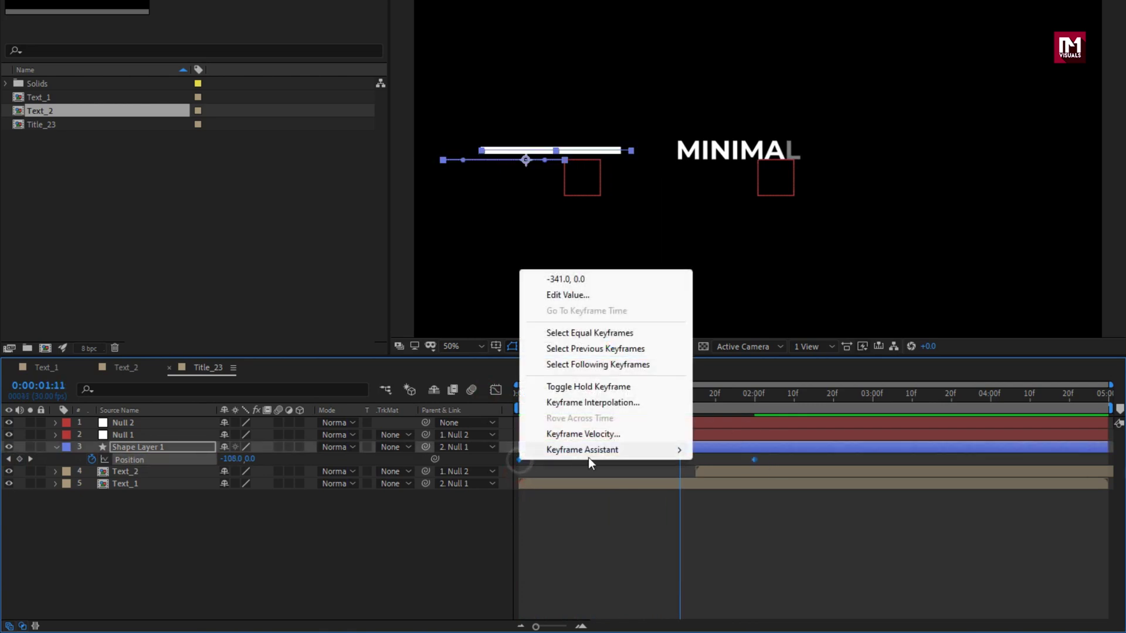
mouse_move(598, 452)
click(720, 496)
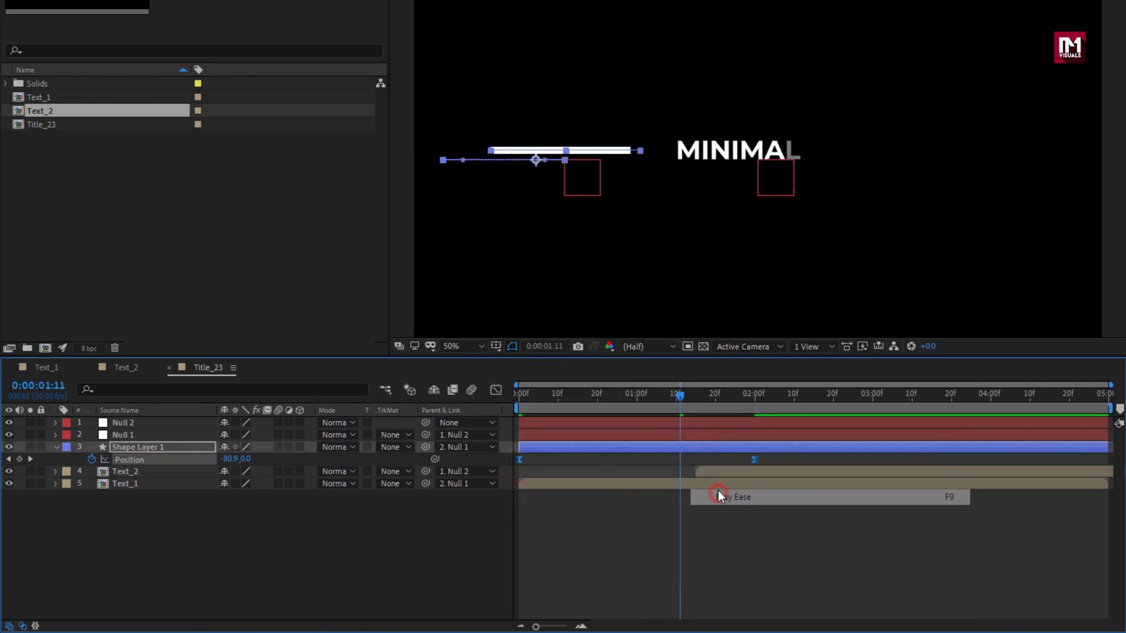
Step: Stretch the speed handles of both of Shape Layer 1's Position keyframes inward, scrub through the motion, and close the graph
click(493, 391)
click(754, 585)
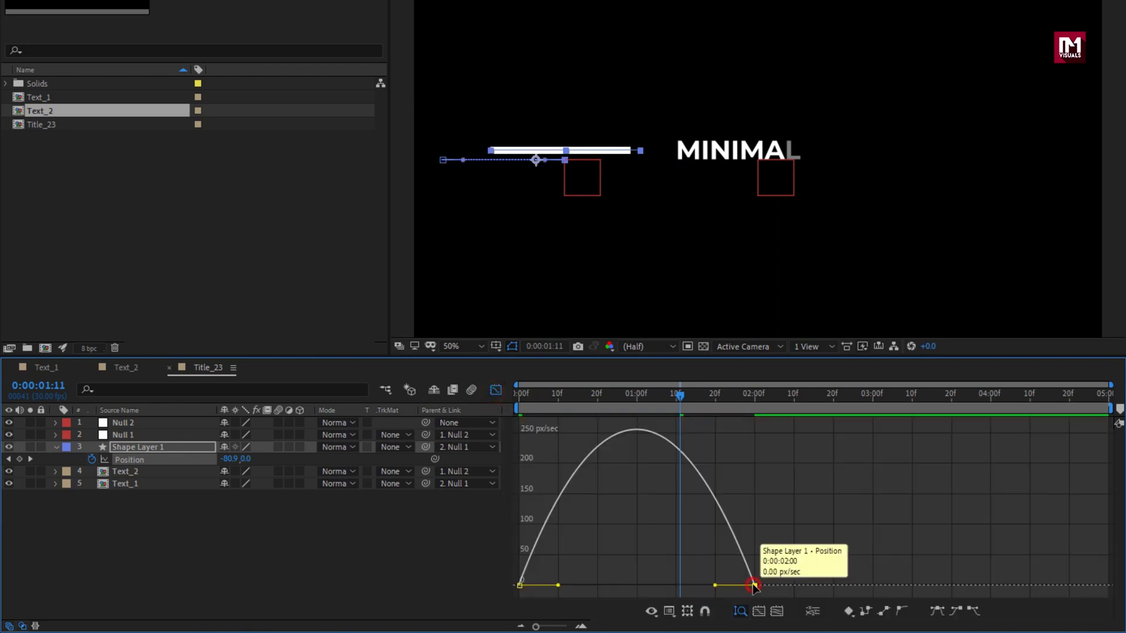
drag(705, 585, 632, 586)
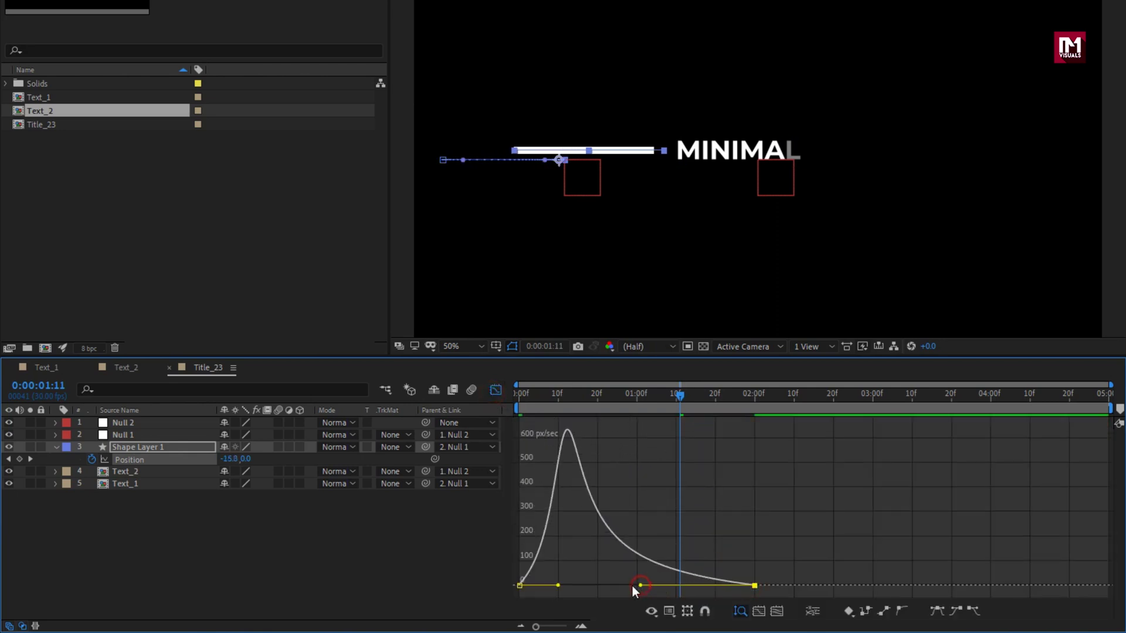
click(571, 586)
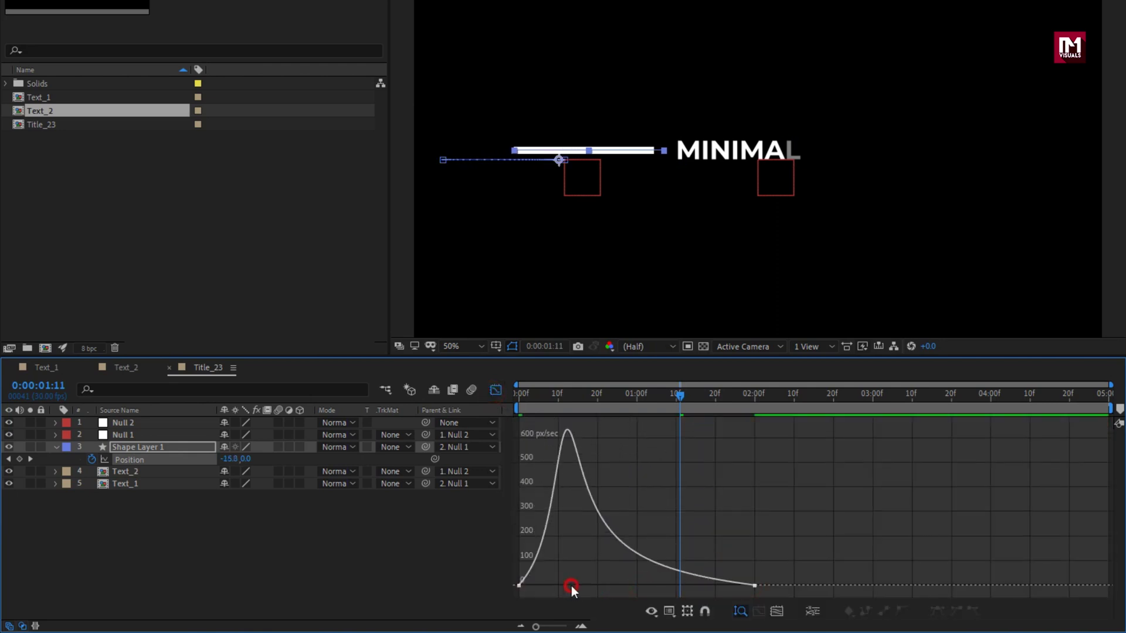
click(520, 585)
drag(557, 585, 628, 585)
drag(515, 395, 766, 409)
click(496, 391)
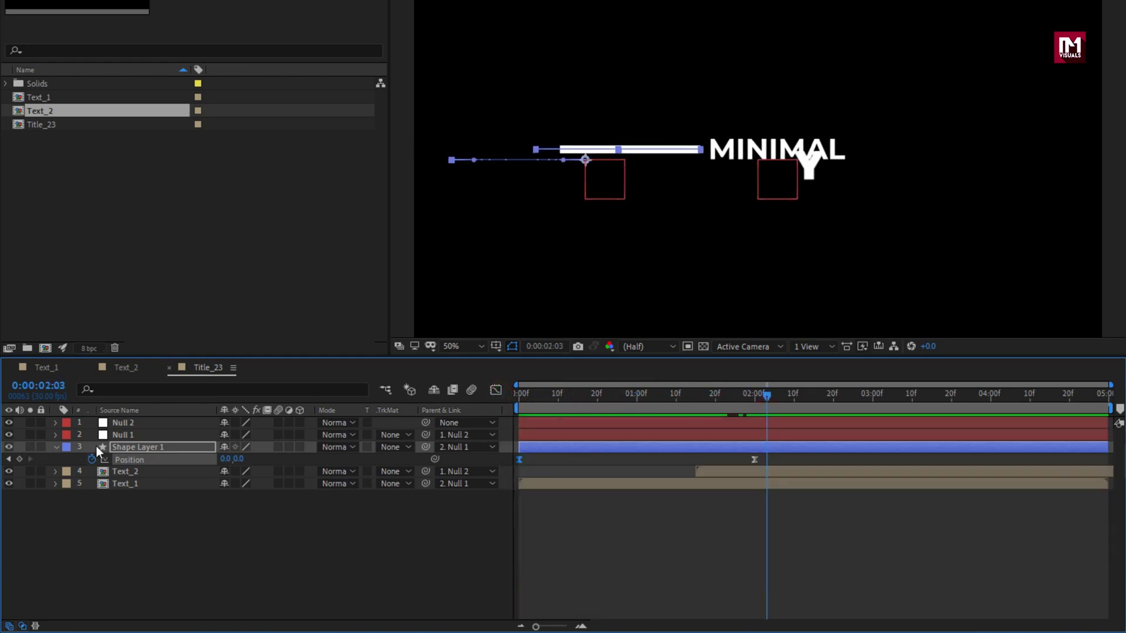
Step: Collapse Shape Layer 1 and scrub through the combined title animation from the start to 2:14
click(57, 447)
click(519, 395)
drag(519, 395, 812, 392)
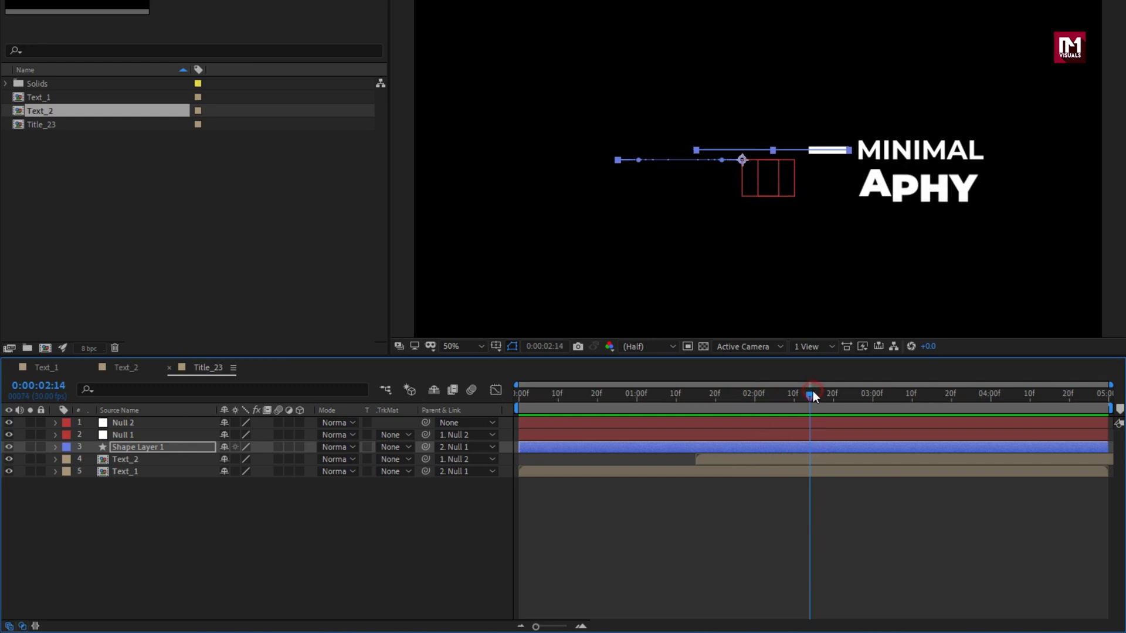
Step: Pre-compose all five layers into a new composition named Title, moving all attributes into it
drag(148, 494, 122, 422)
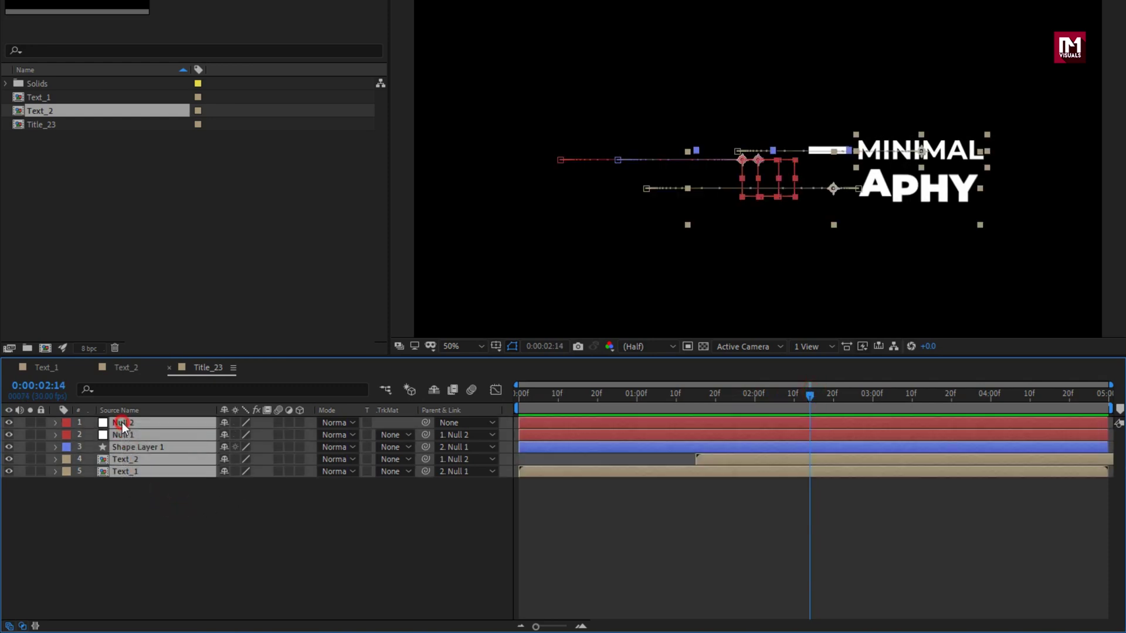
right_click(122, 423)
click(154, 358)
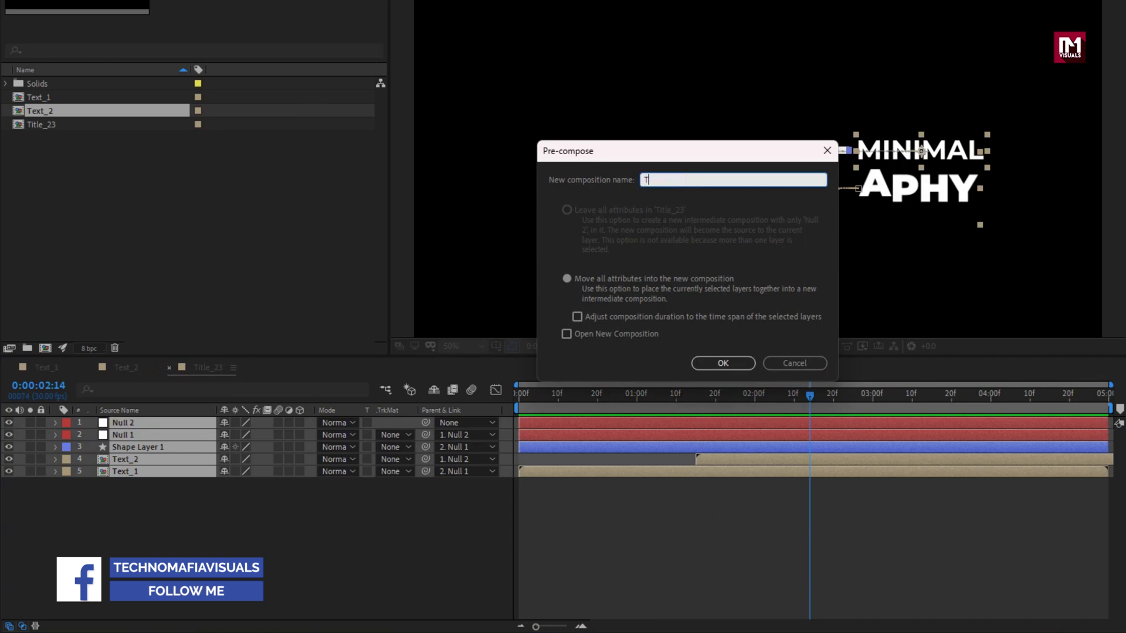
click(723, 363)
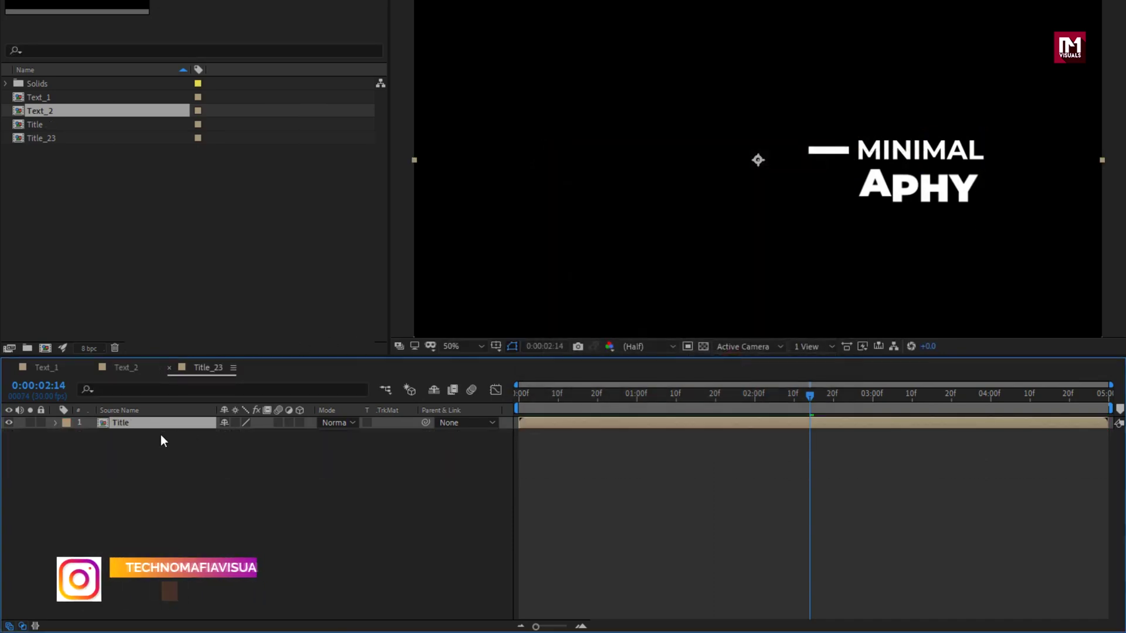
Step: Enable time remapping on the Title layer
right_click(149, 426)
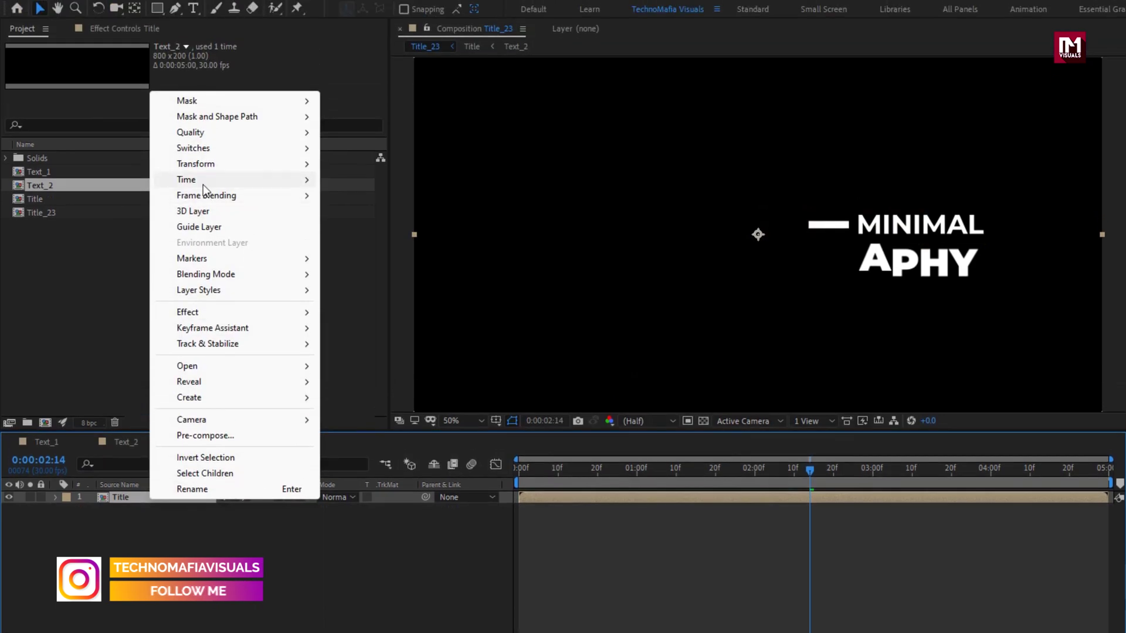
mouse_move(203, 185)
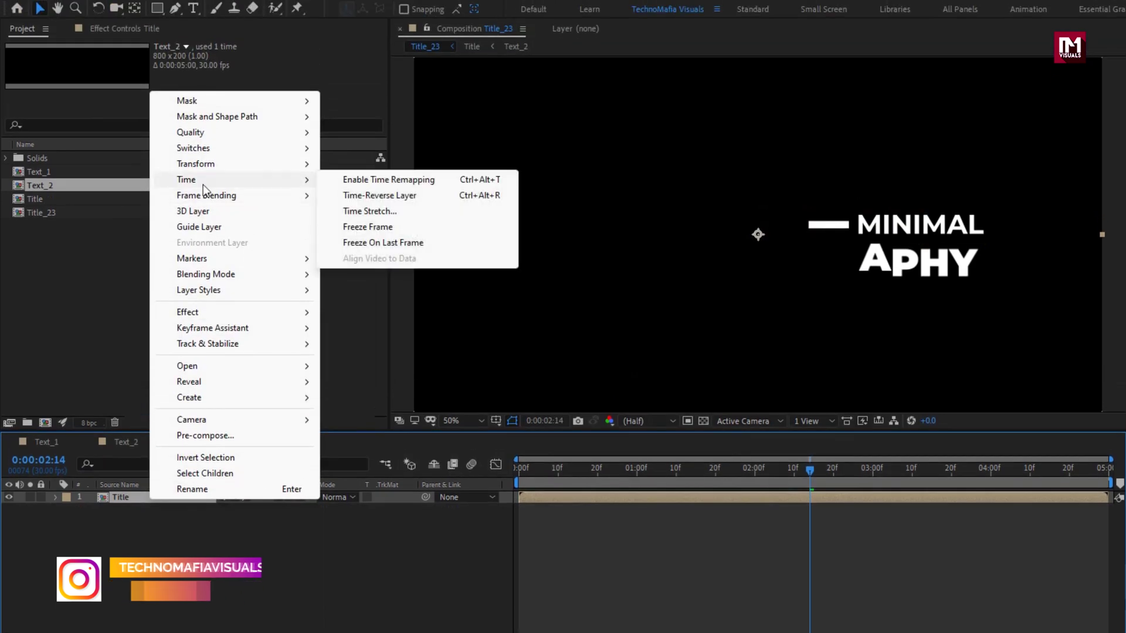
click(366, 184)
Step: Add a Time Remap keyframe to the Title layer at 2:10 and set its value to 0:00:03:15
drag(745, 472, 794, 473)
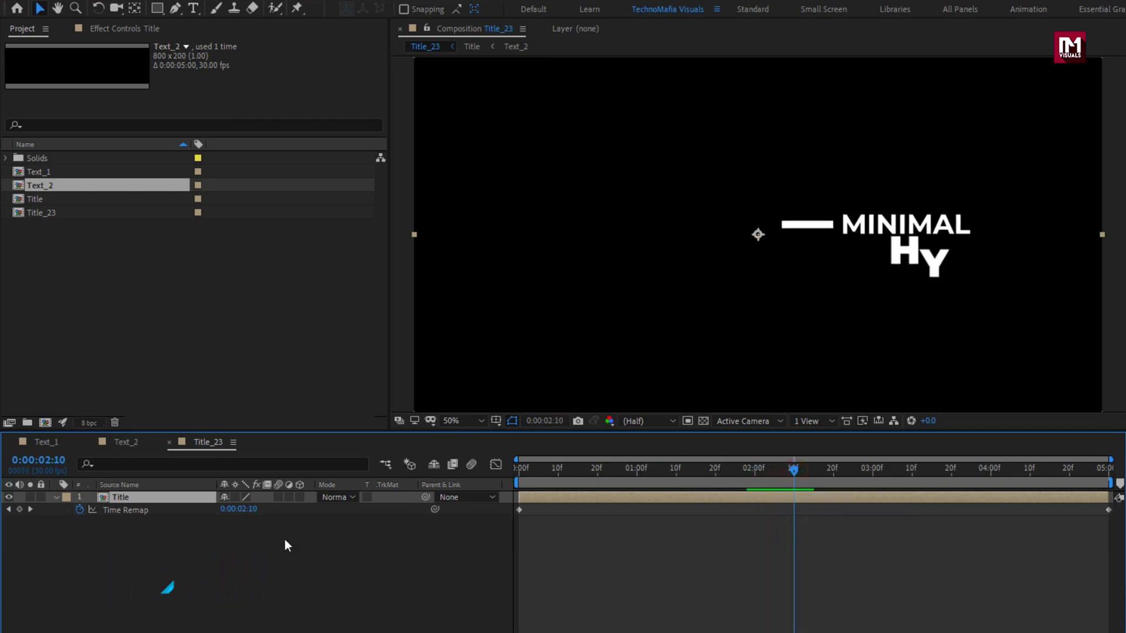
click(19, 509)
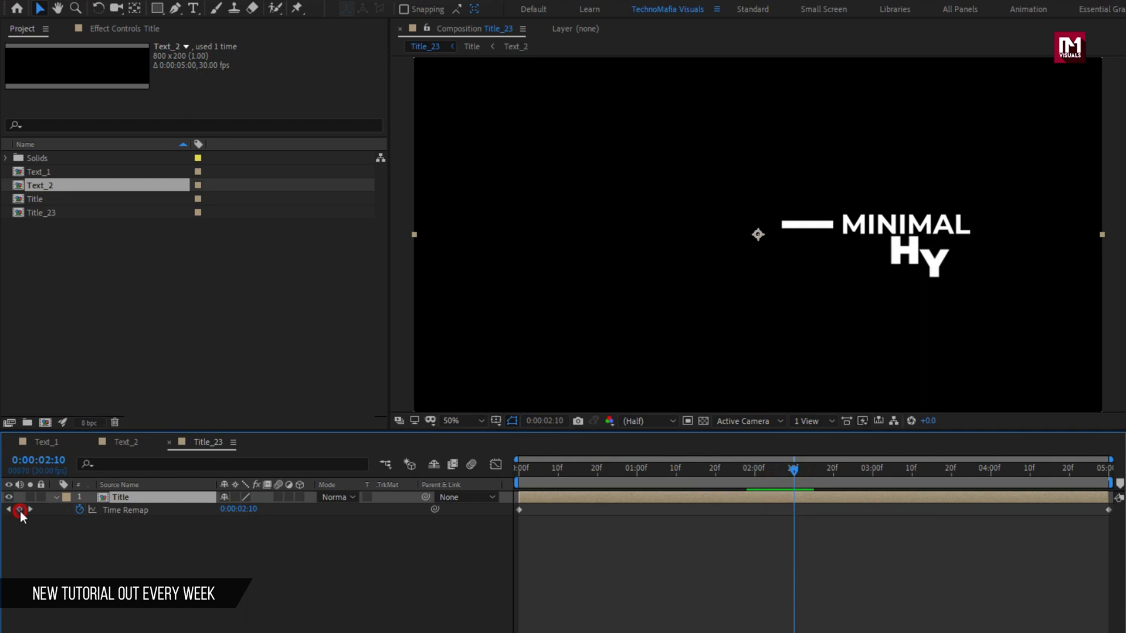
click(240, 510)
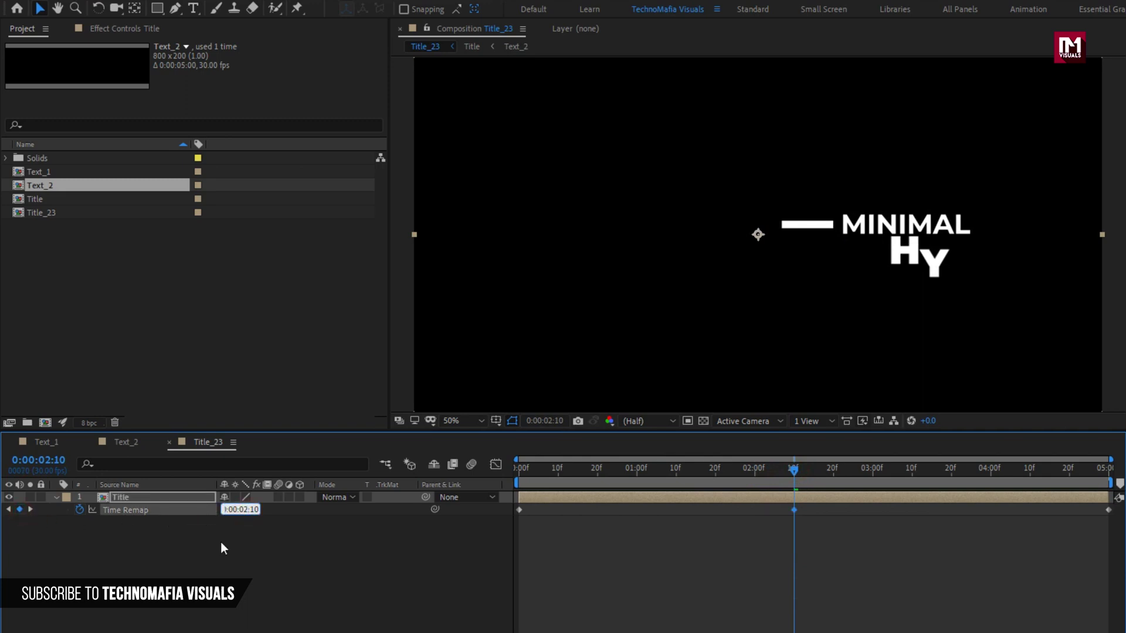
text(0:00:03:10)
click(252, 510)
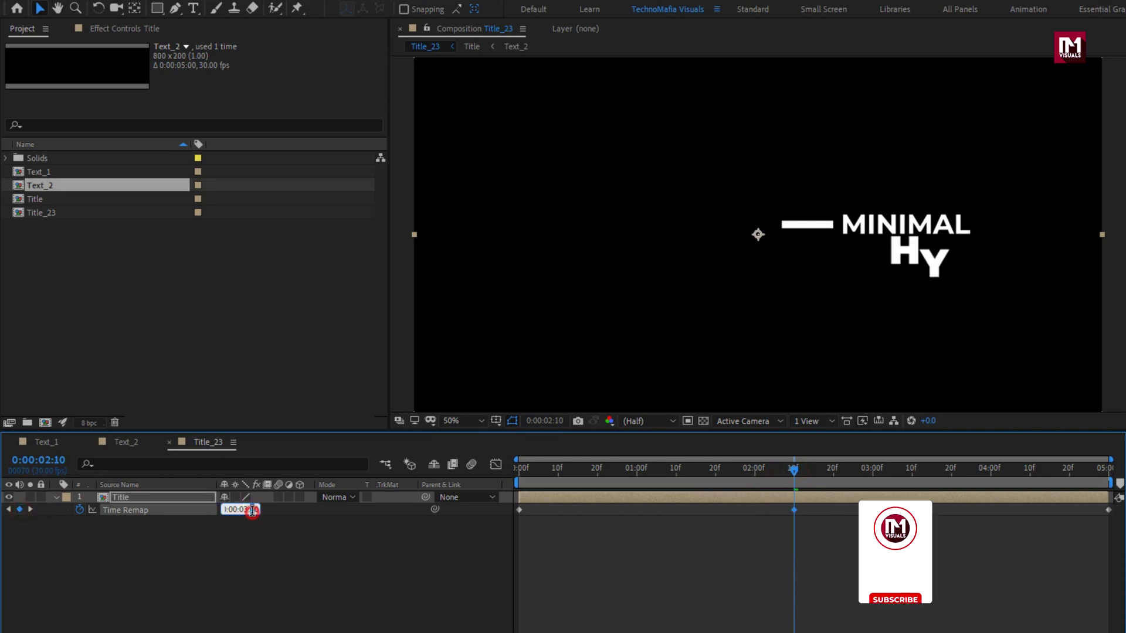
key(Return)
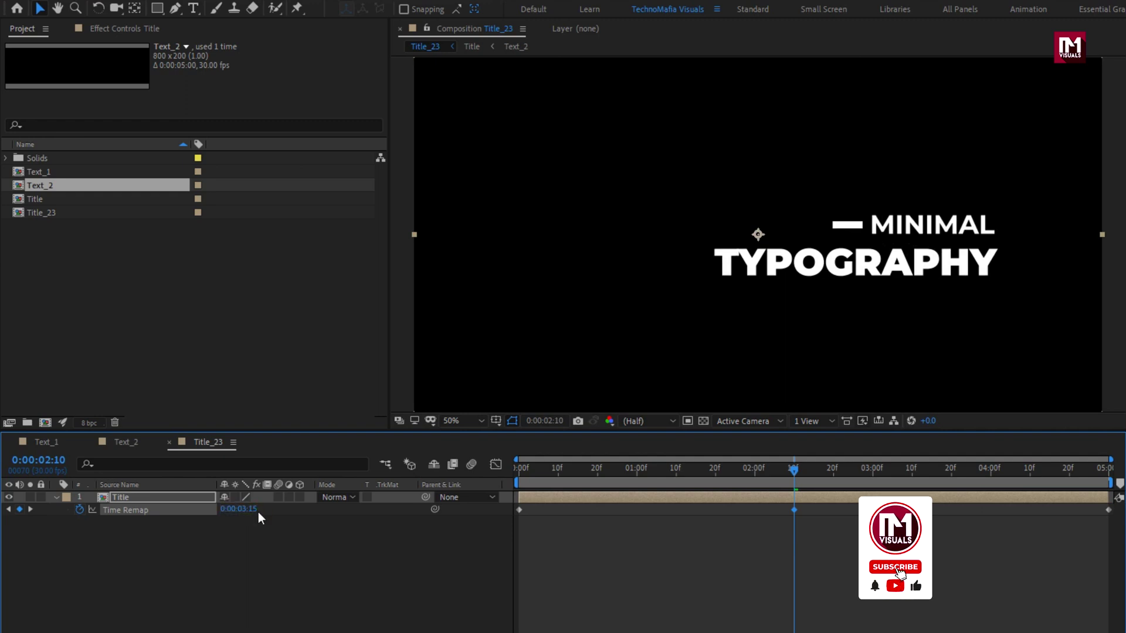
Step: Add a Time Remap keyframe at 3:00, set the one at 5:00 to 0:00:00:00, and preview from the start
drag(790, 472, 870, 463)
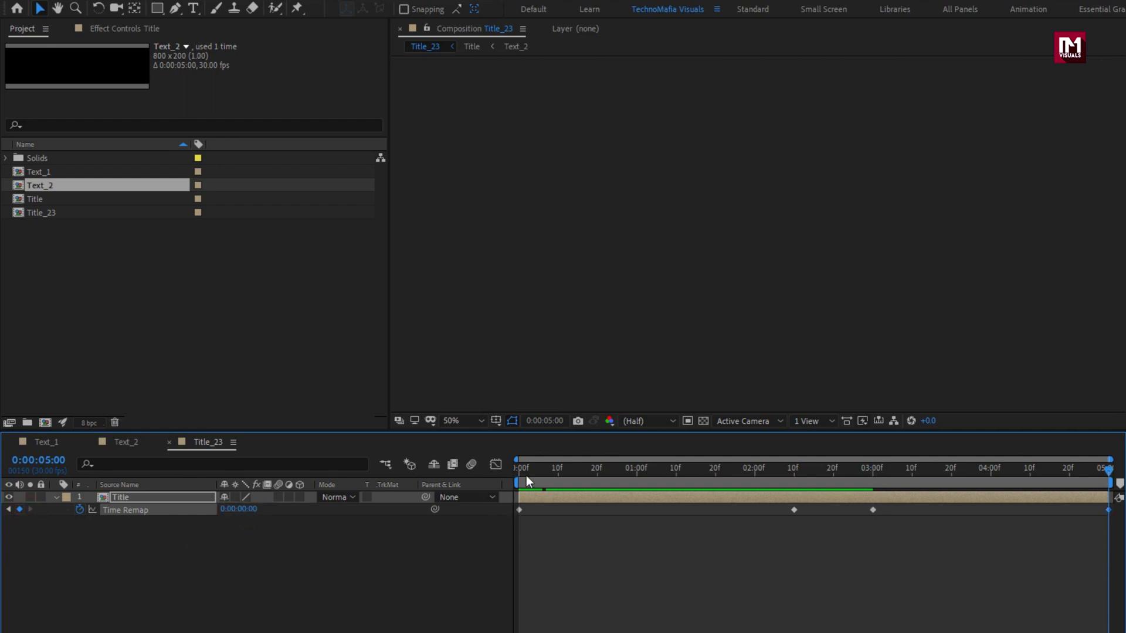
click(512, 469)
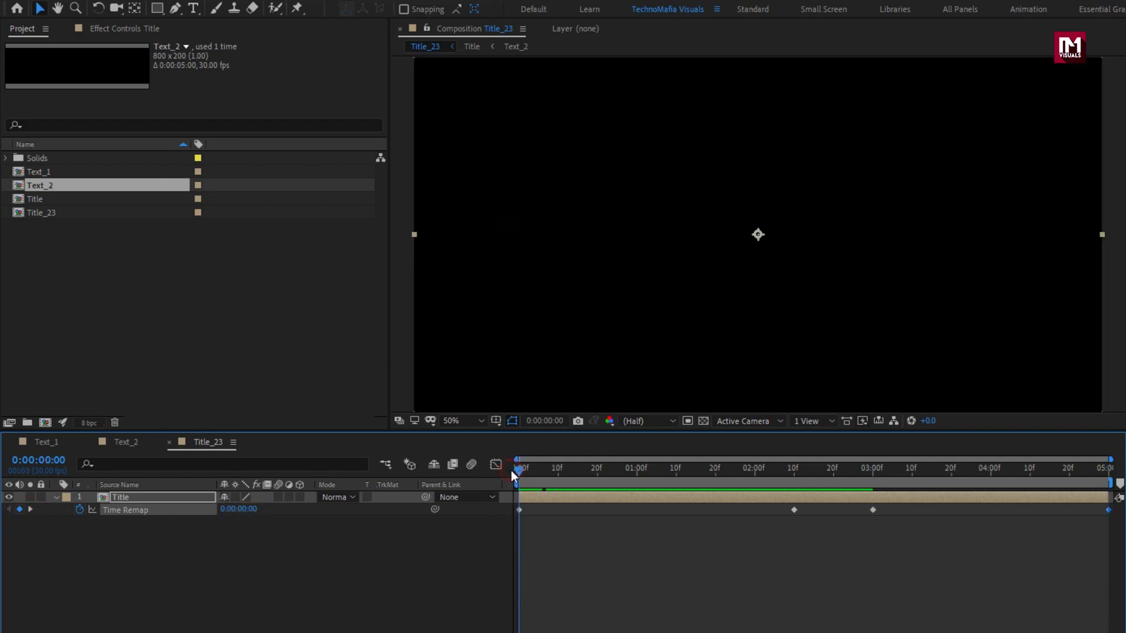
key(space)
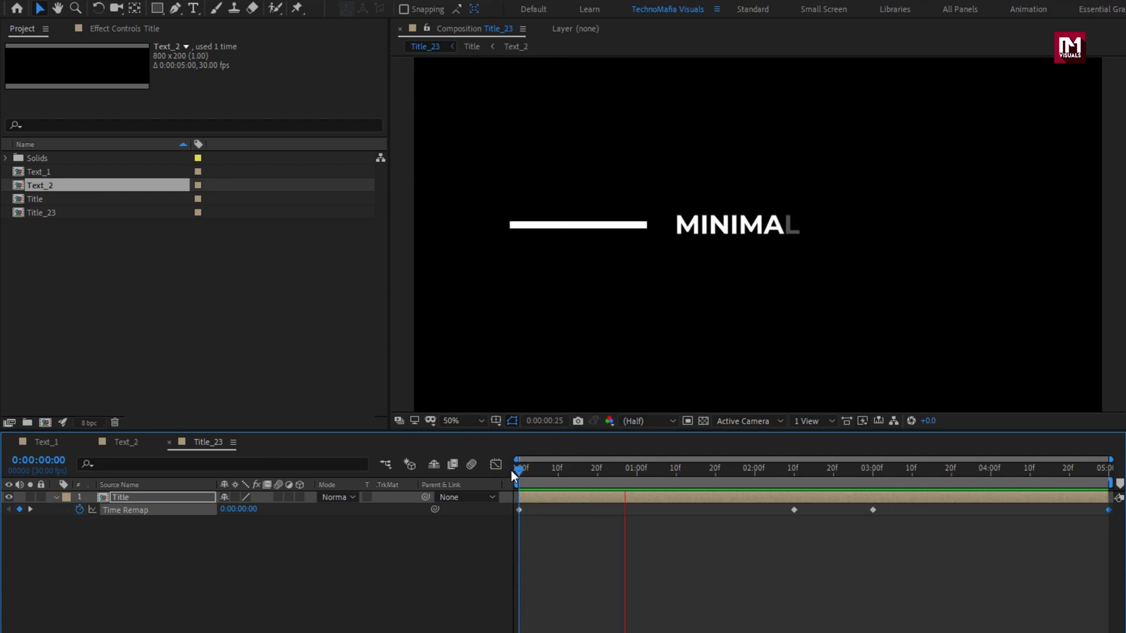